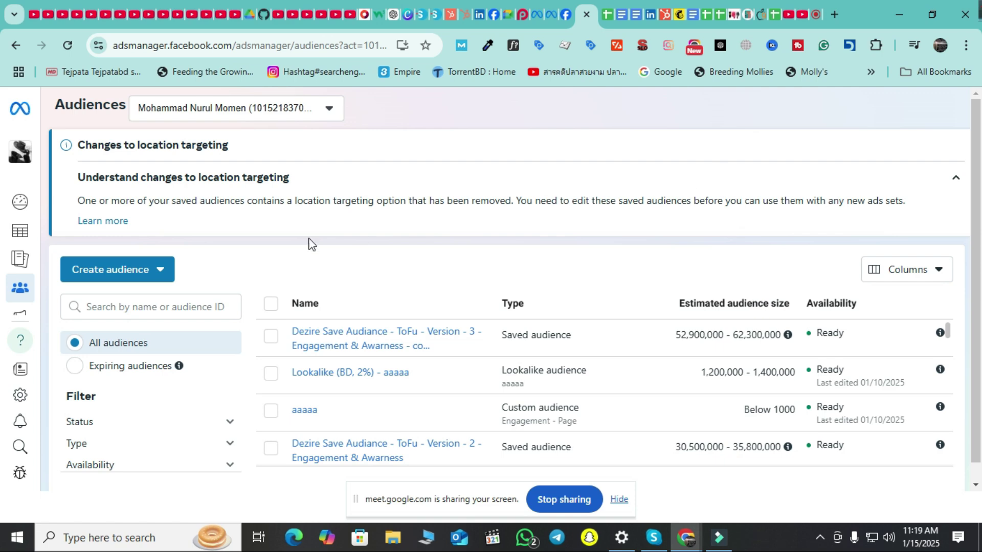
pyautogui.click(123, 270)
pyautogui.moveTo(125, 371)
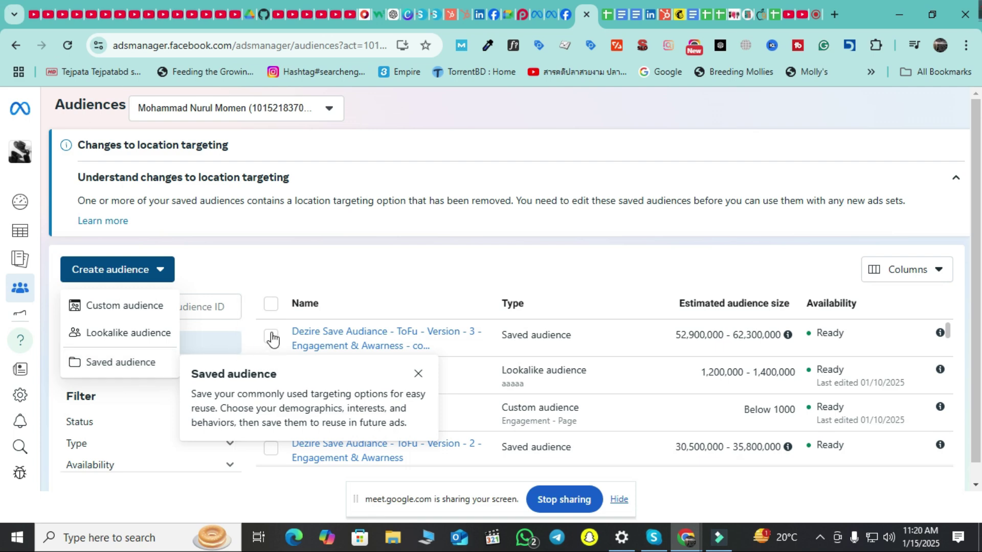
pyautogui.click(132, 314)
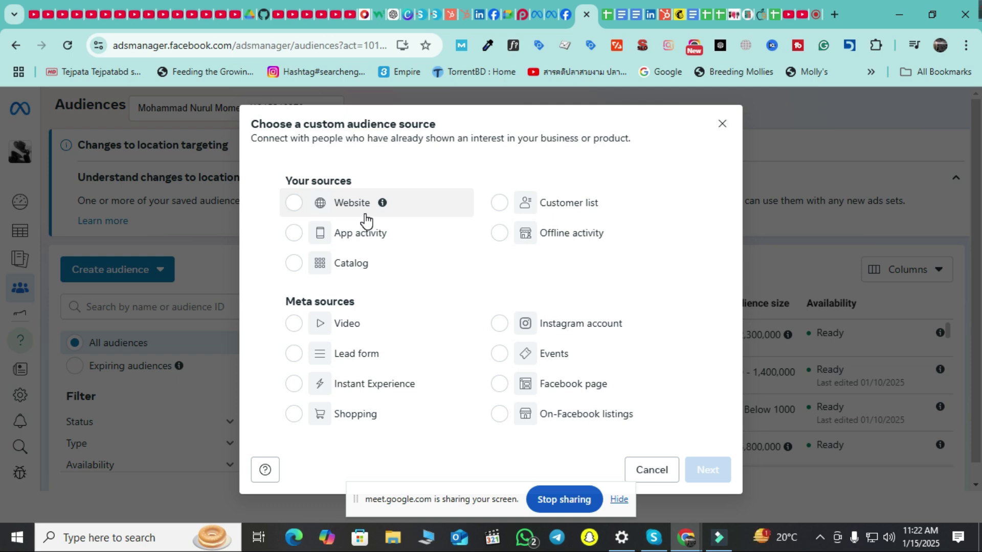
pyautogui.click(721, 123)
# Step: Start creating a custom audience with Website as its source
pyautogui.click(148, 270)
pyautogui.moveTo(84, 339)
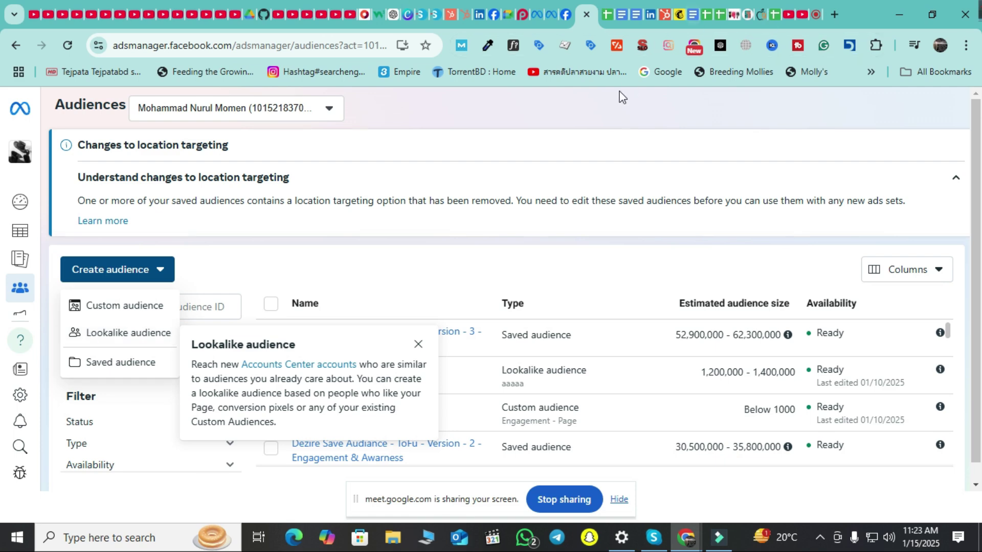
pyautogui.click(101, 317)
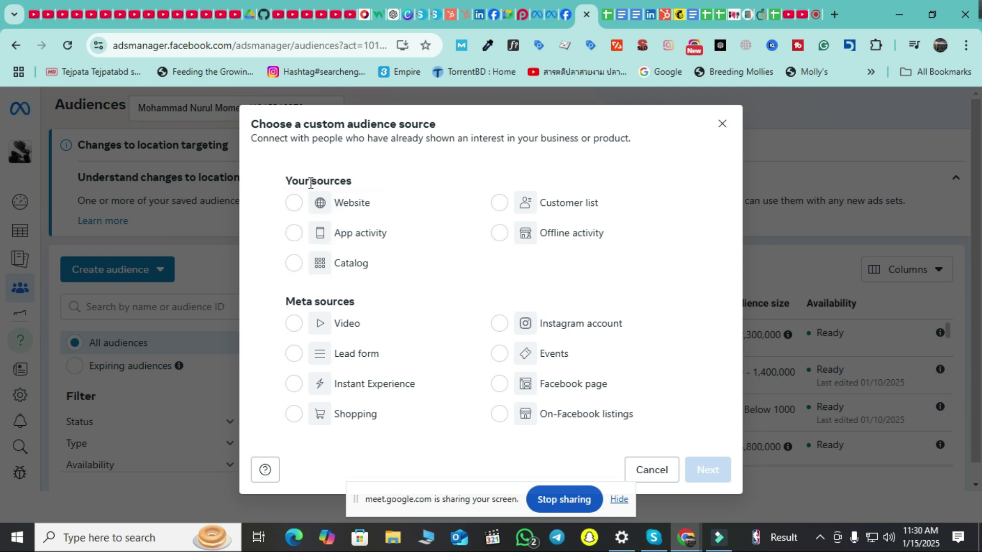
pyautogui.moveTo(283, 181); pyautogui.dragTo(372, 187)
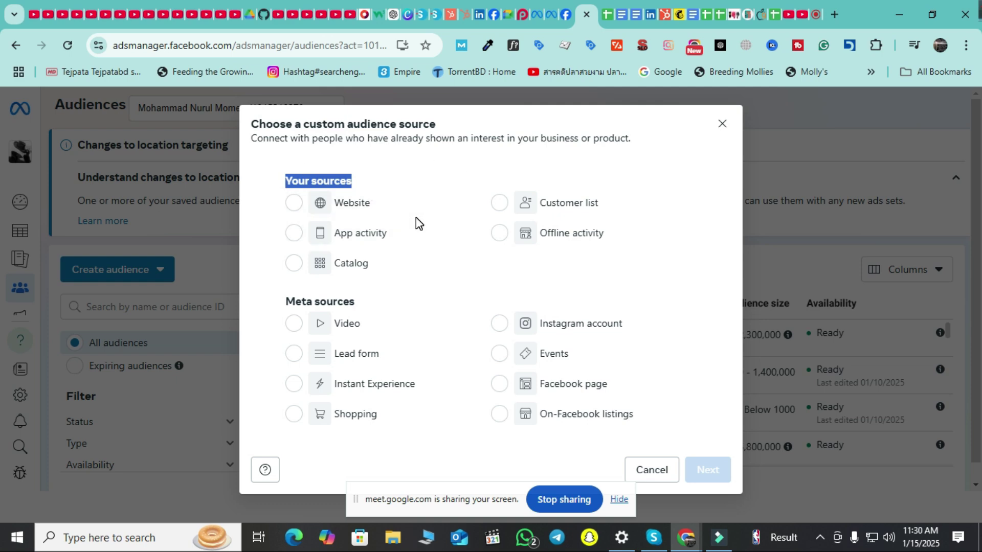
pyautogui.moveTo(284, 301); pyautogui.dragTo(372, 297)
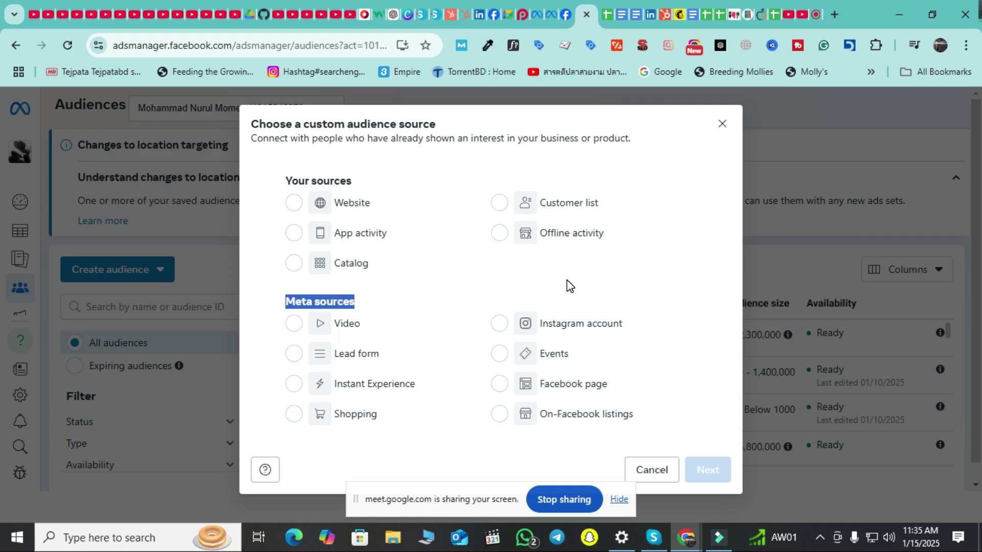
pyautogui.click(295, 203)
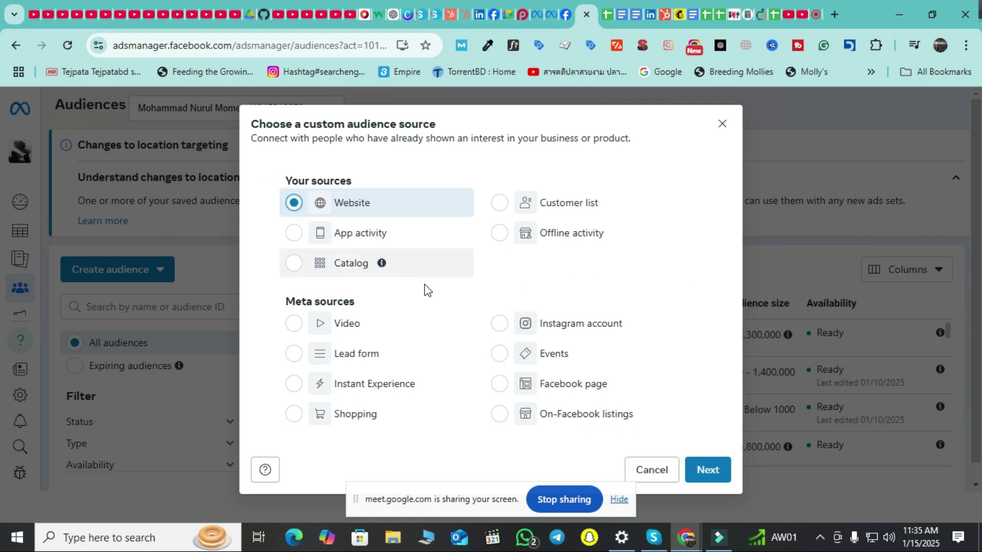
pyautogui.click(689, 479)
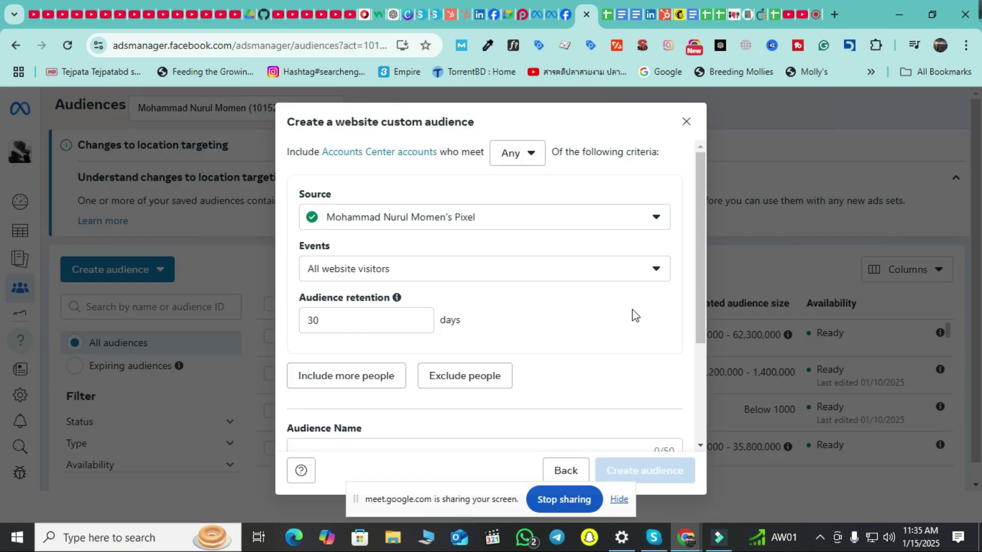
# Step: Examine the available pixel sources and the event options for the website custom audience
pyautogui.click(566, 225)
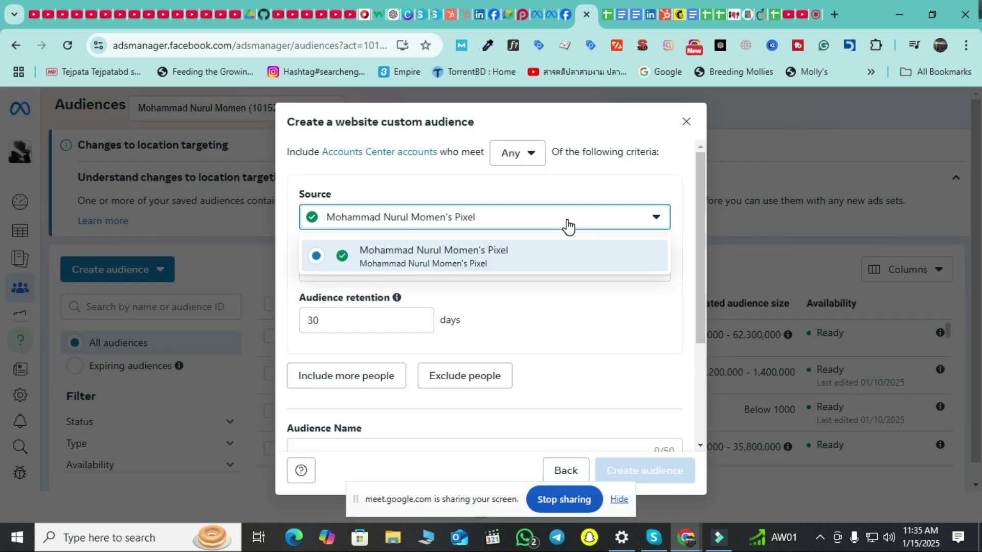
pyautogui.click(567, 225)
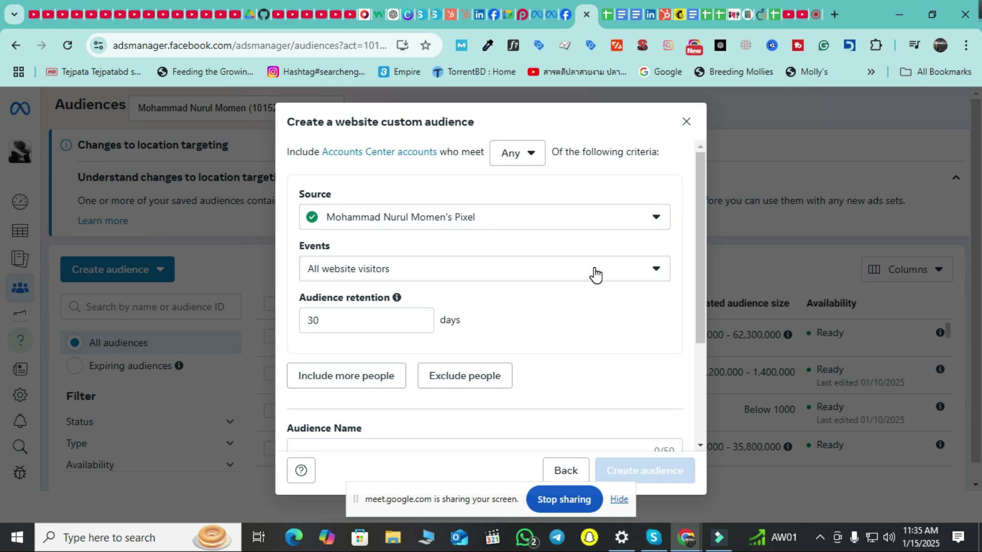
pyautogui.scroll(-2, 594, 275)
pyautogui.scroll(2, 541, 247)
pyautogui.click(556, 269)
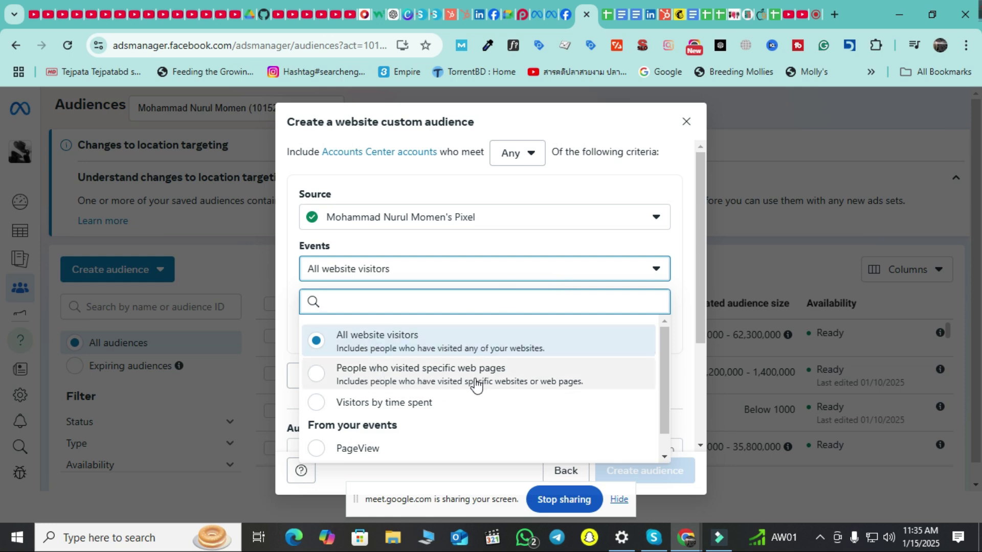
pyautogui.scroll(-1, 480, 356)
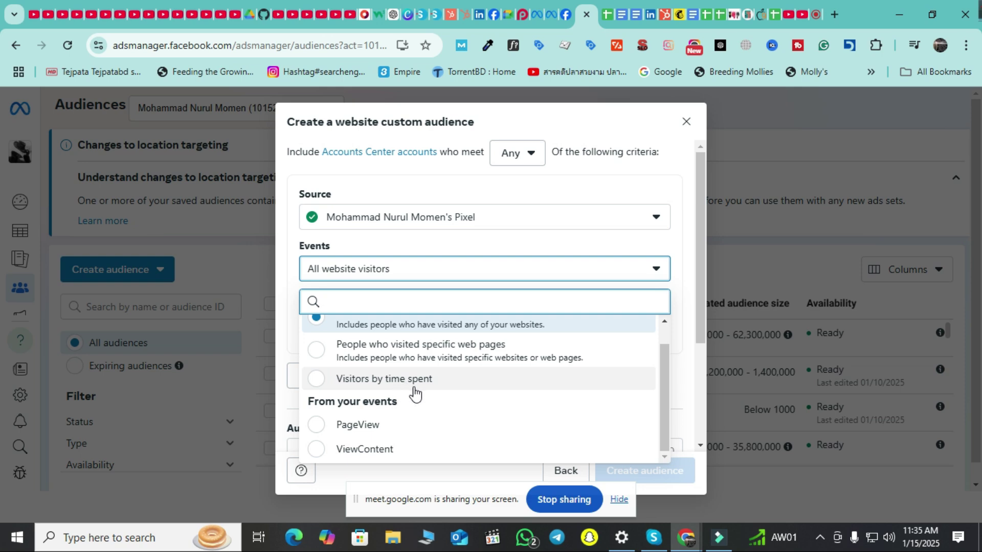
pyautogui.scroll(1, 406, 453)
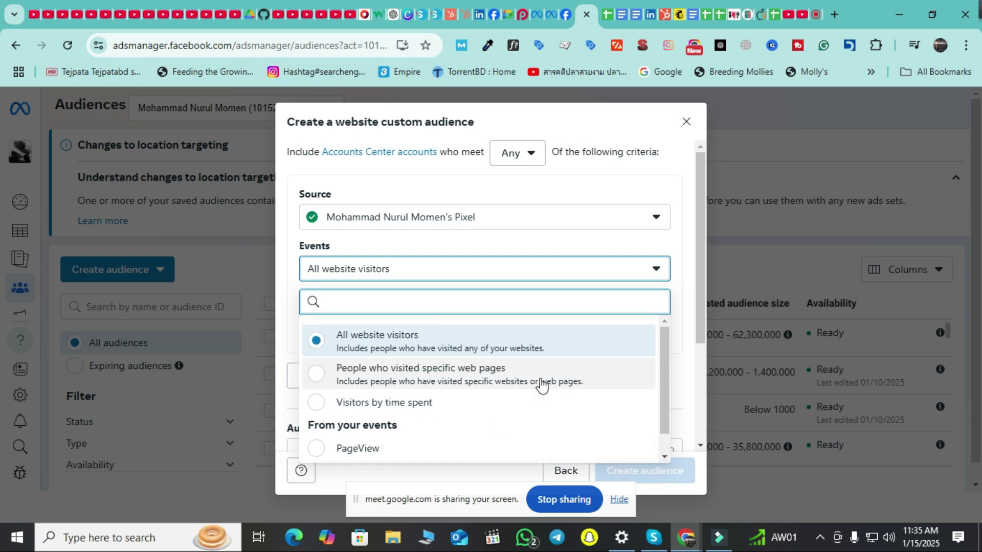
pyautogui.click(292, 346)
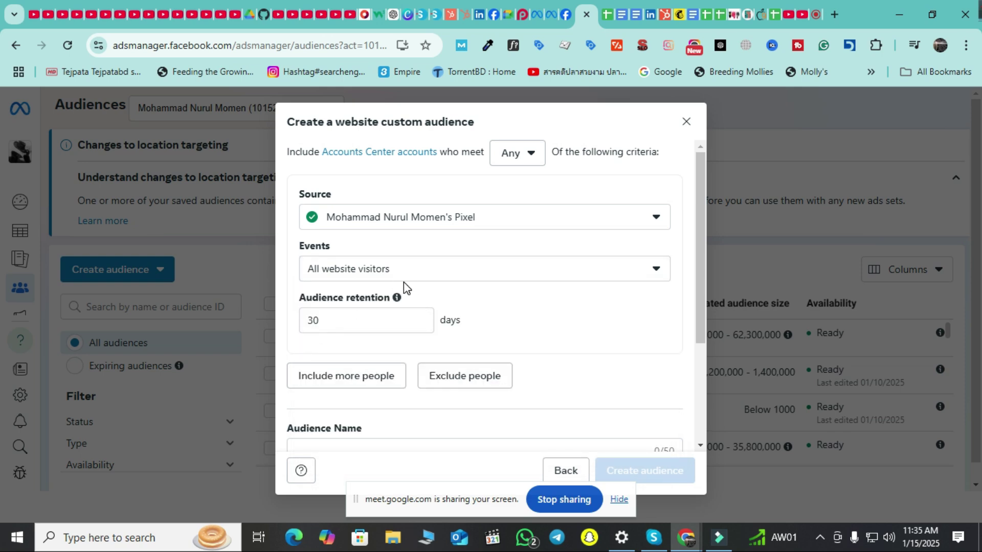
pyautogui.click(421, 276)
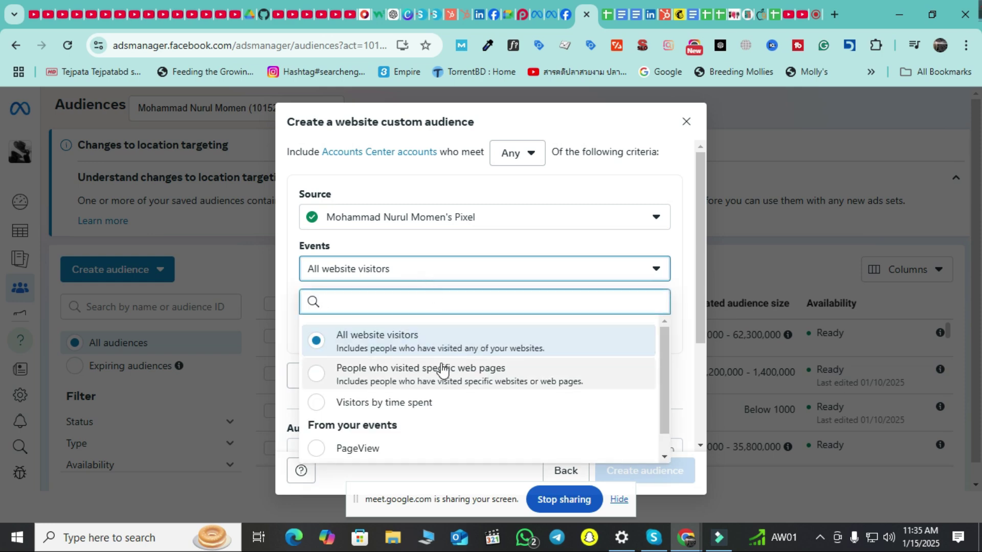
pyautogui.scroll(-1, 450, 364)
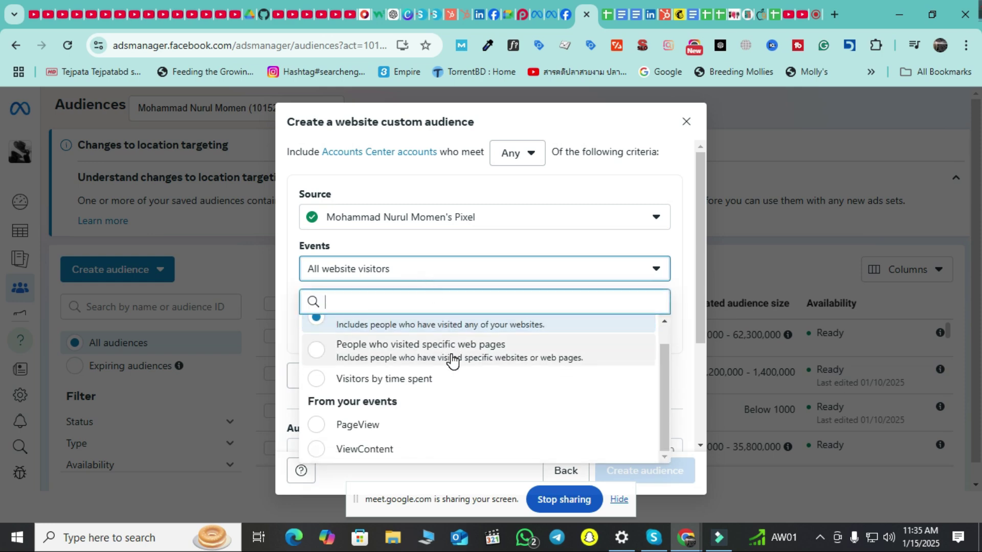
pyautogui.scroll(1, 452, 361)
pyautogui.scroll(-1, 456, 360)
pyautogui.scroll(1, 465, 361)
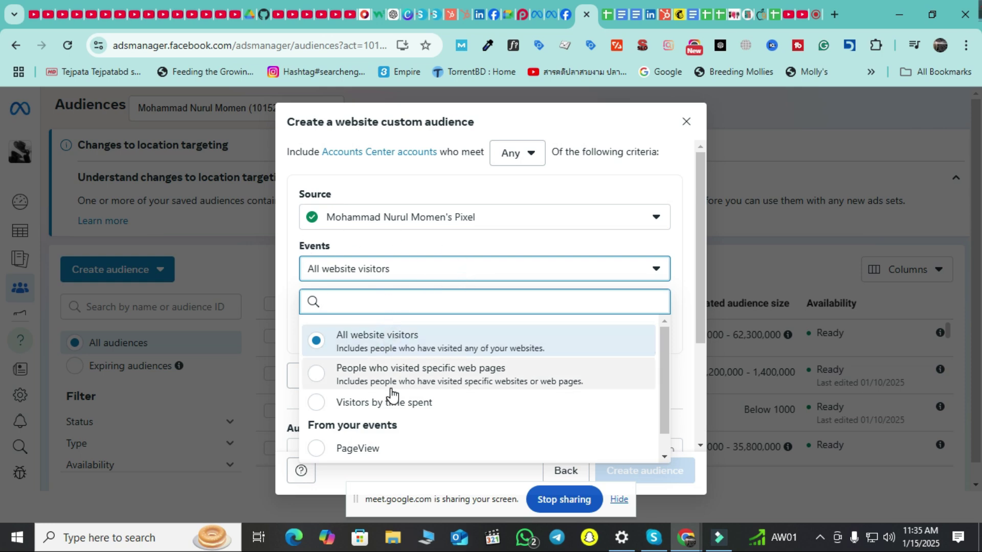
pyautogui.scroll(-1, 413, 393)
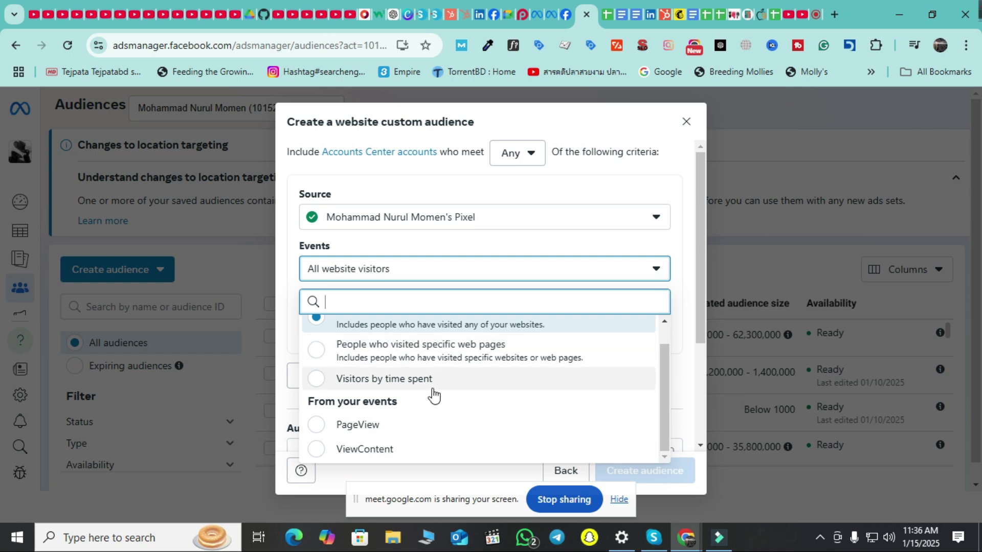
pyautogui.scroll(1, 424, 373)
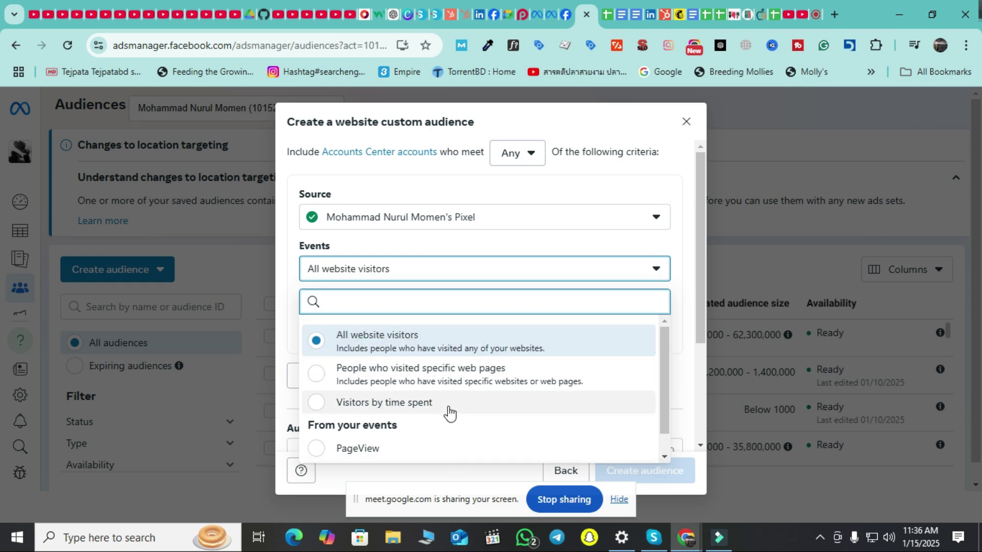
pyautogui.click(285, 325)
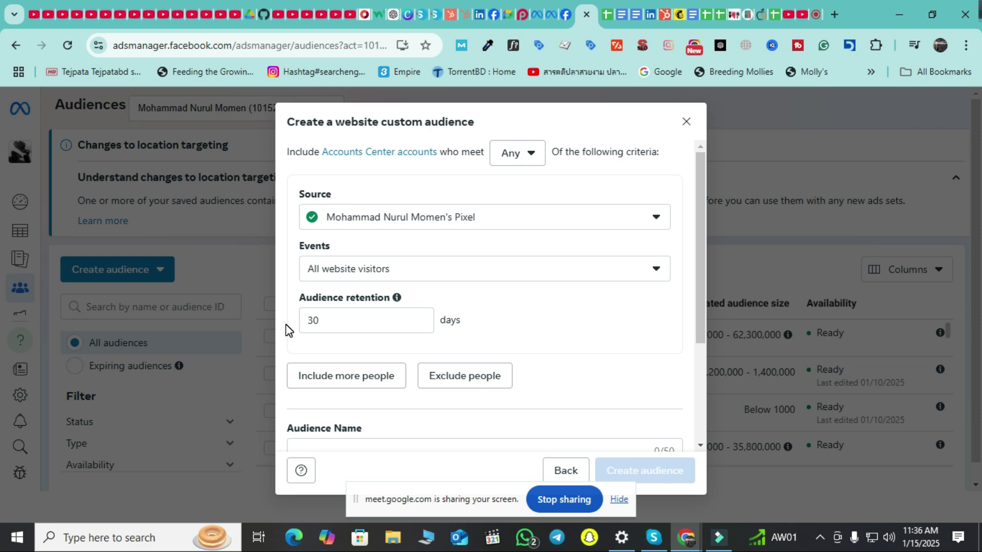
# Step: Review the audience name, description and include/exclude settings, and recheck the event choices
pyautogui.scroll(-3, 348, 316)
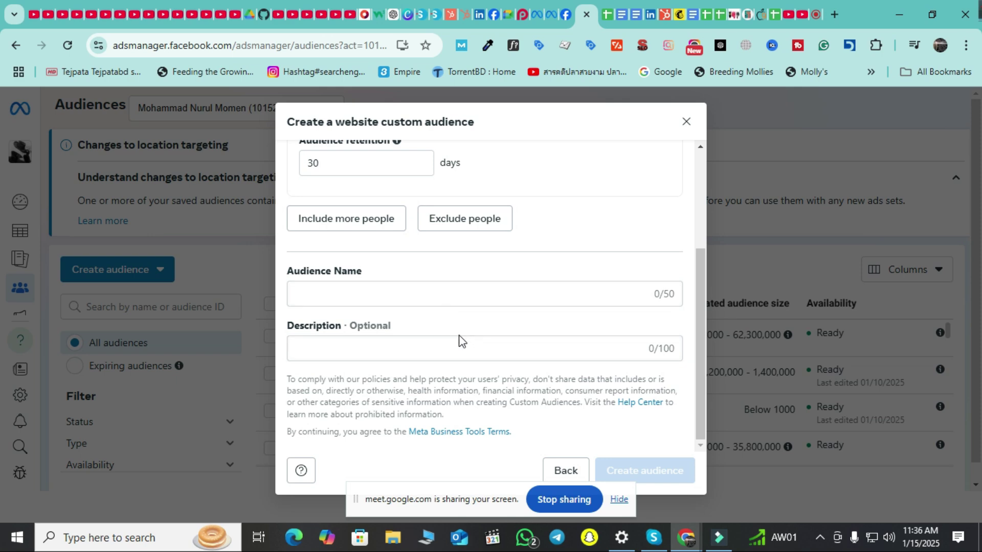
pyautogui.scroll(3, 460, 339)
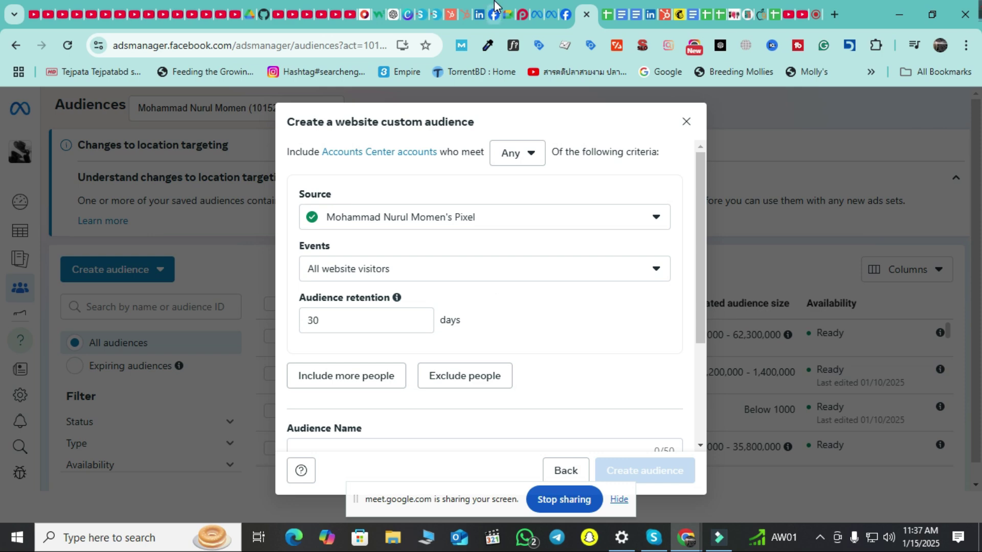
pyautogui.scroll(-3, 586, 309)
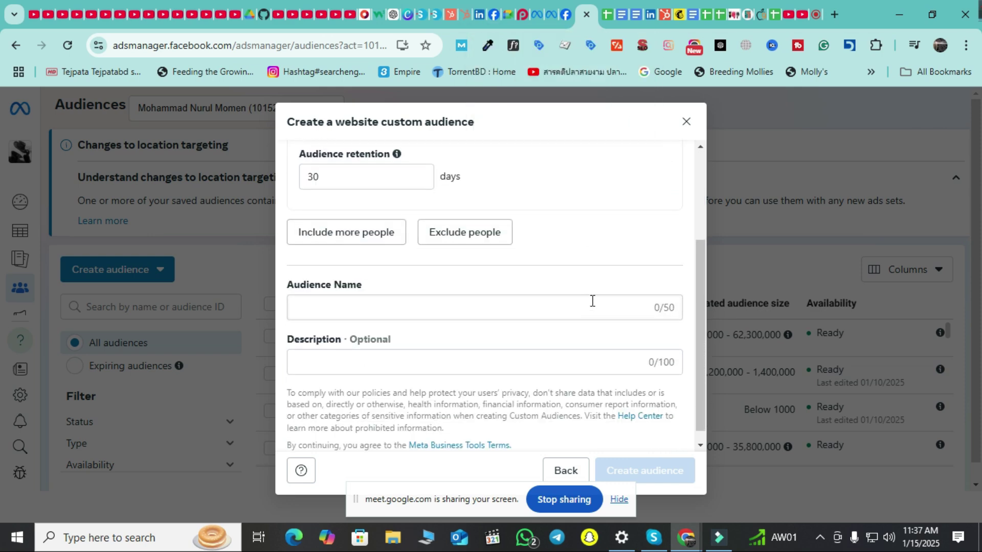
pyautogui.scroll(3, 591, 300)
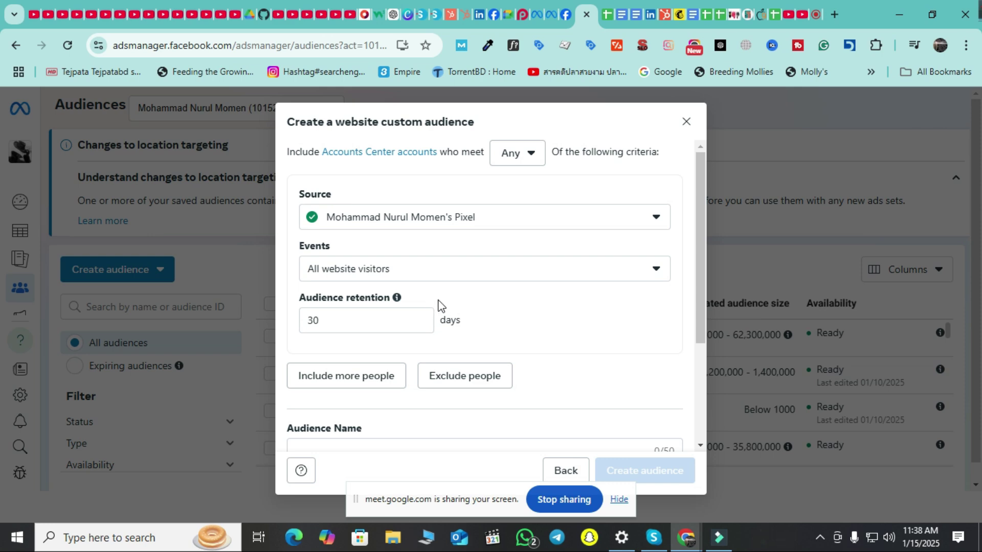
pyautogui.click(480, 269)
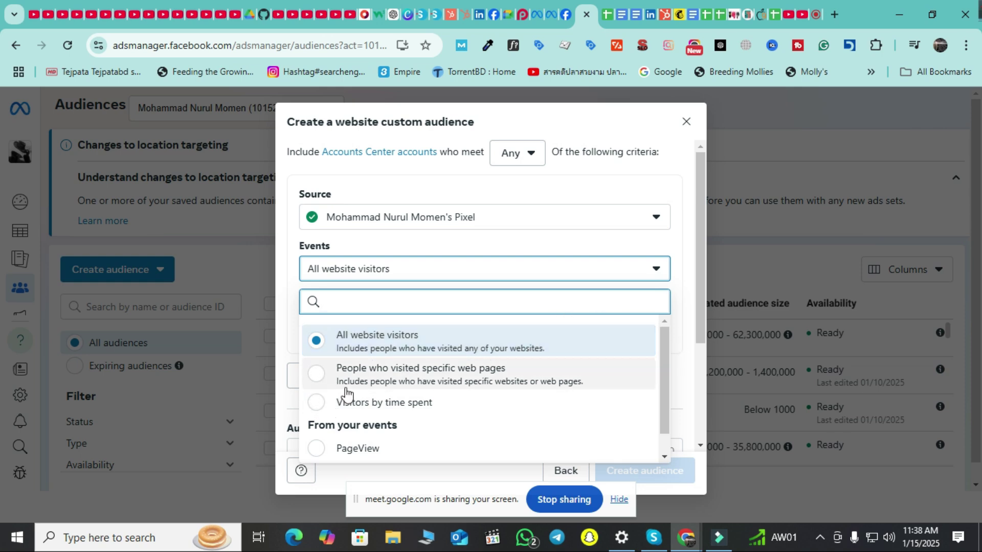
pyautogui.scroll(-1, 327, 393)
pyautogui.scroll(1, 348, 389)
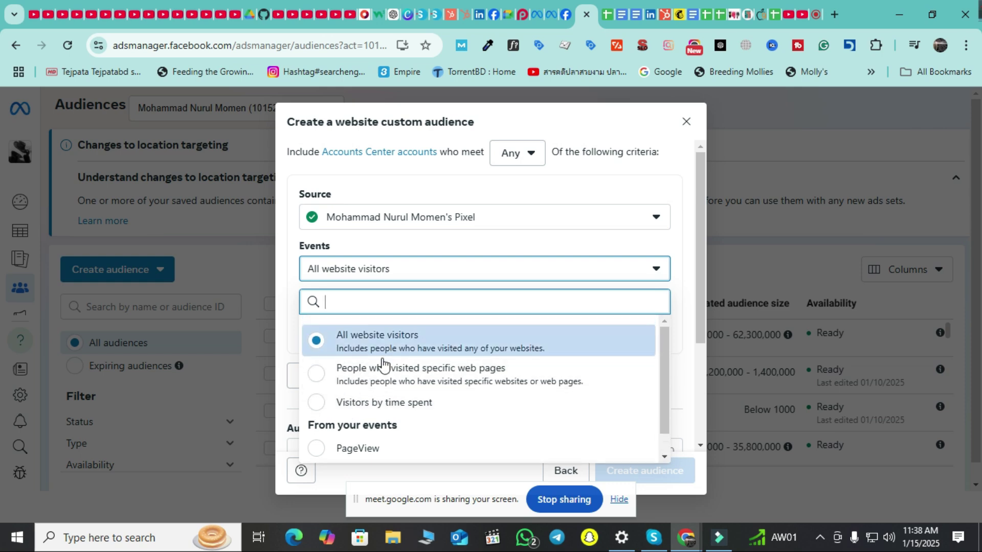
pyautogui.click(693, 356)
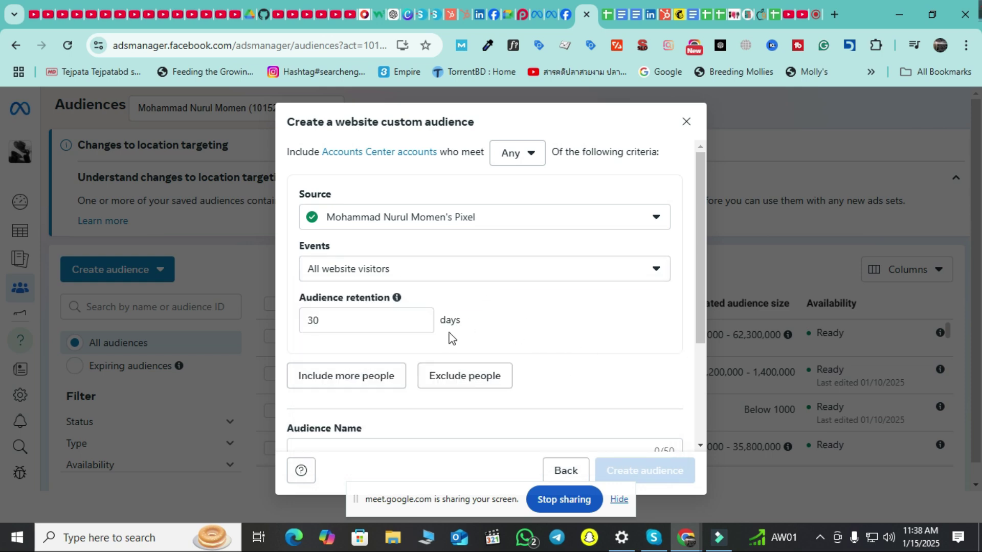
# Step: Set the website audience's retention to 90 days
pyautogui.click(335, 318)
pyautogui.moveTo(335, 317); pyautogui.dragTo(304, 326)
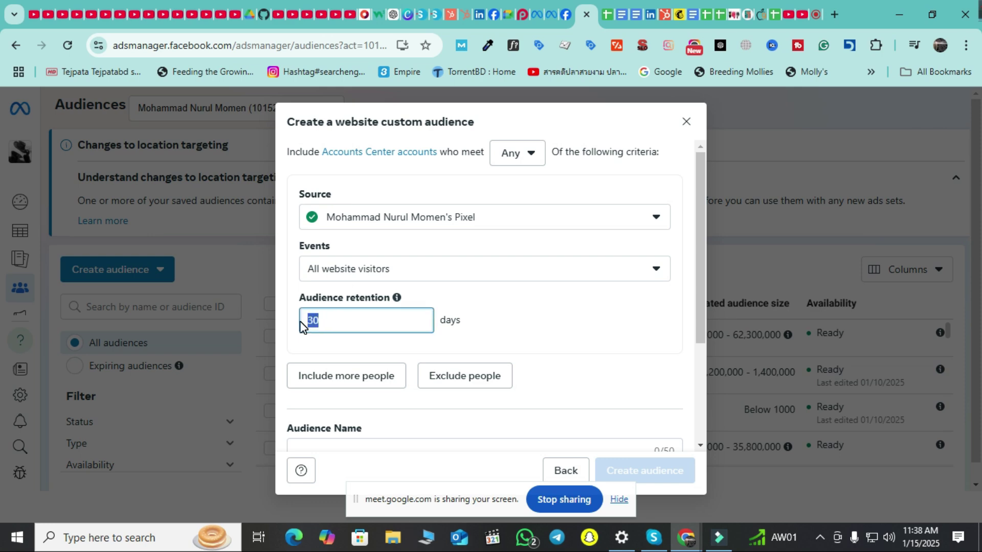
pyautogui.write('90')
pyautogui.click(519, 324)
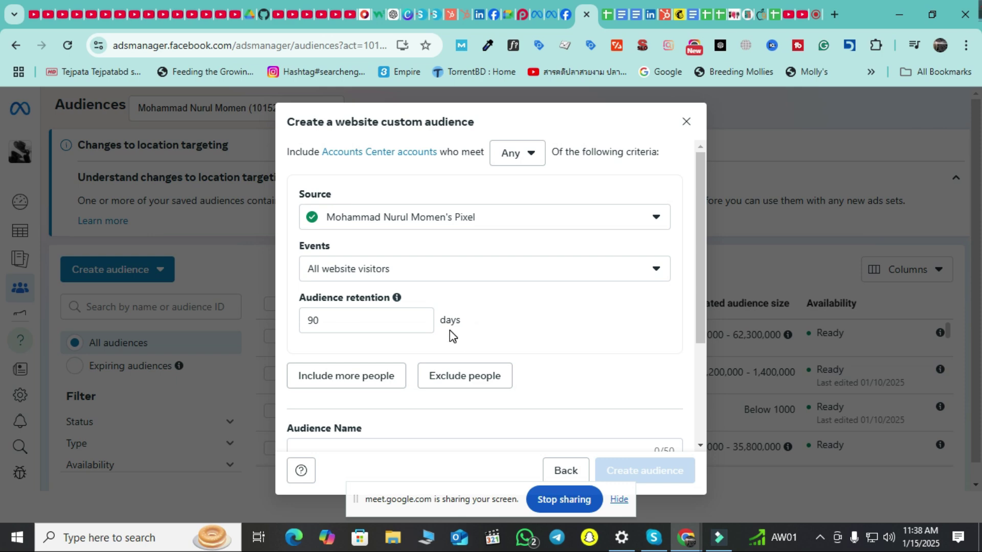
pyautogui.scroll(-1, 525, 340)
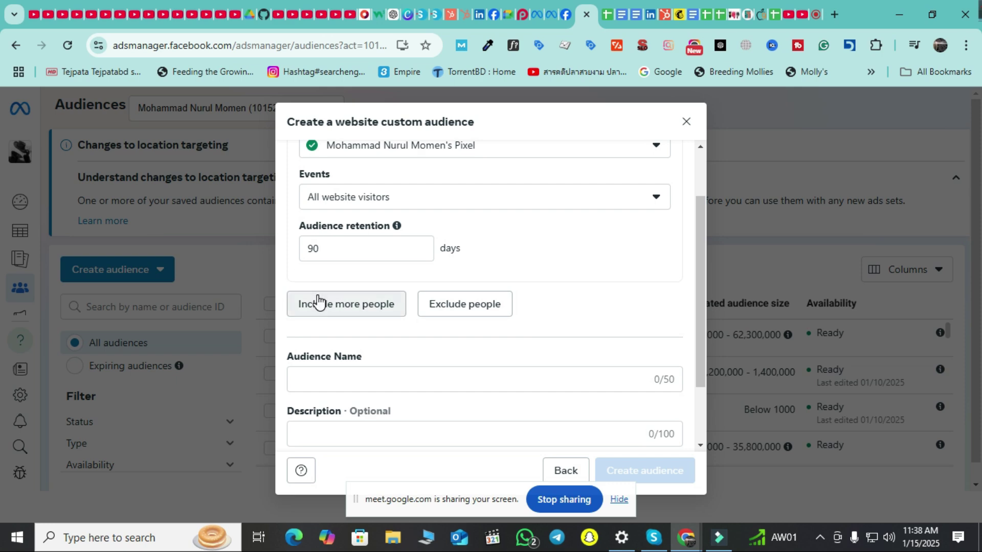
pyautogui.scroll(1, 341, 353)
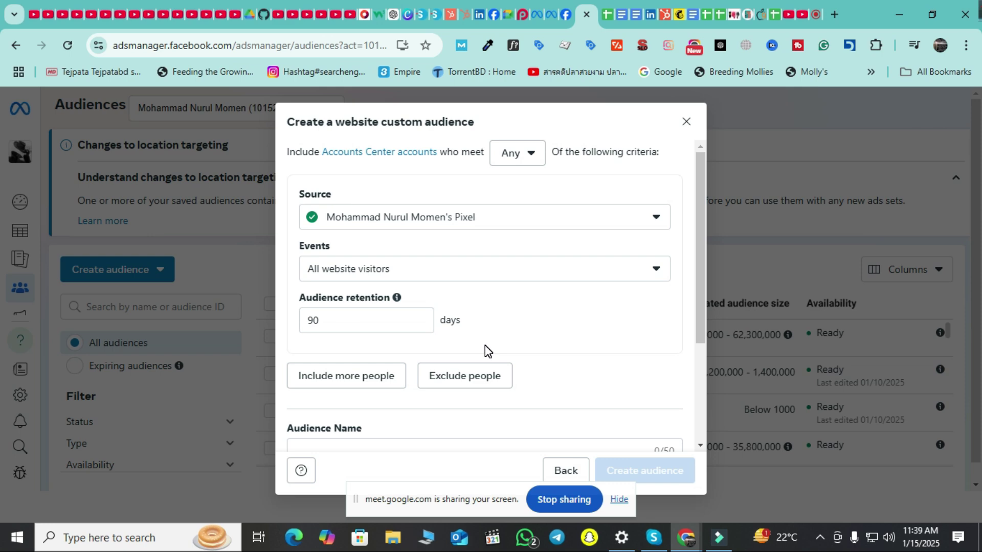
pyautogui.scroll(-2, 493, 335)
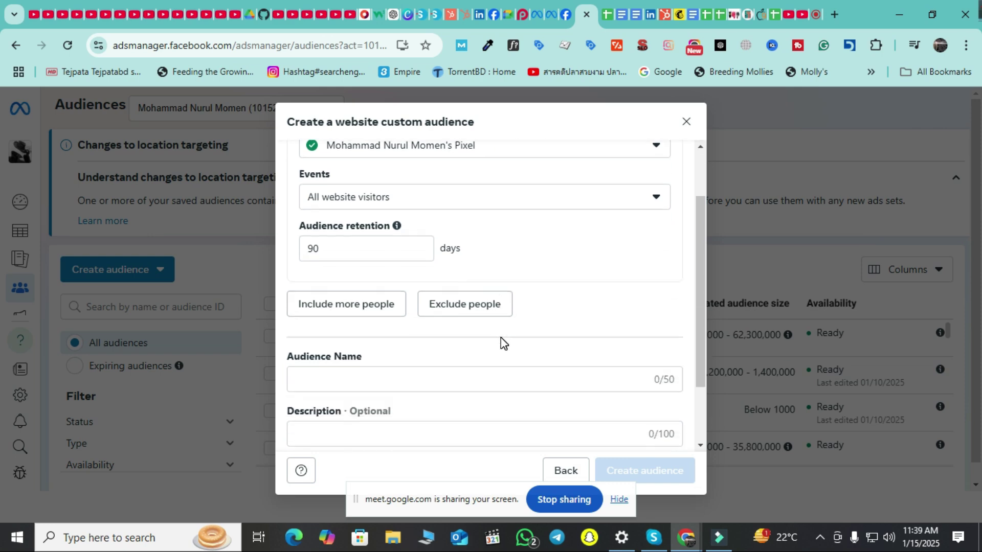
pyautogui.scroll(-2, 506, 335)
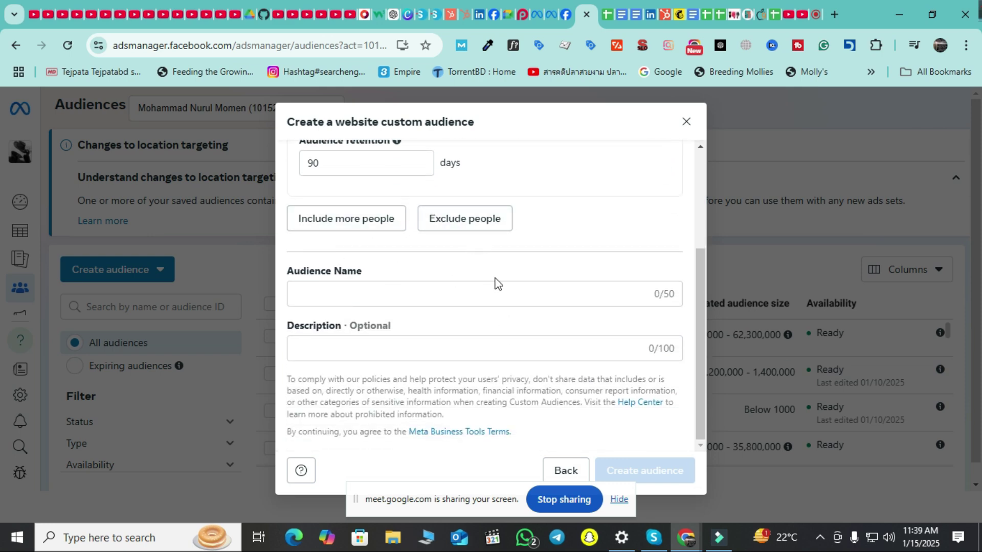
pyautogui.scroll(4, 511, 341)
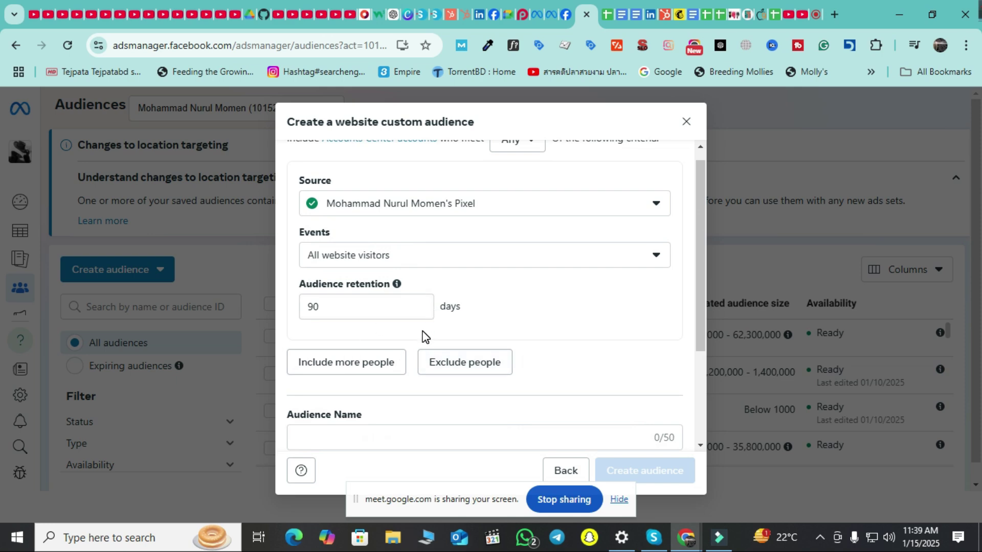
pyautogui.scroll(1, 433, 327)
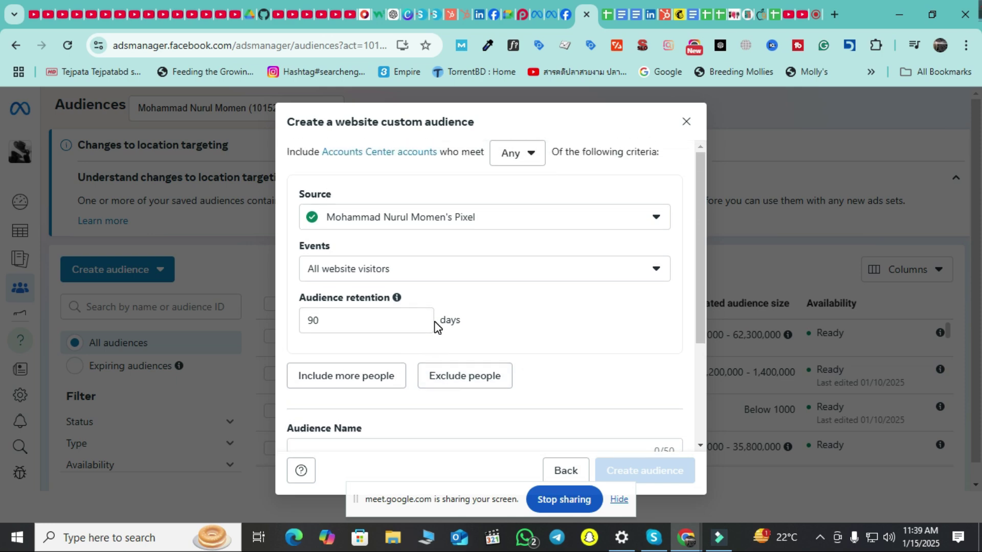
# Step: Add a second group of people to include in the website audience and check the Any/All matching options
pyautogui.click(372, 389)
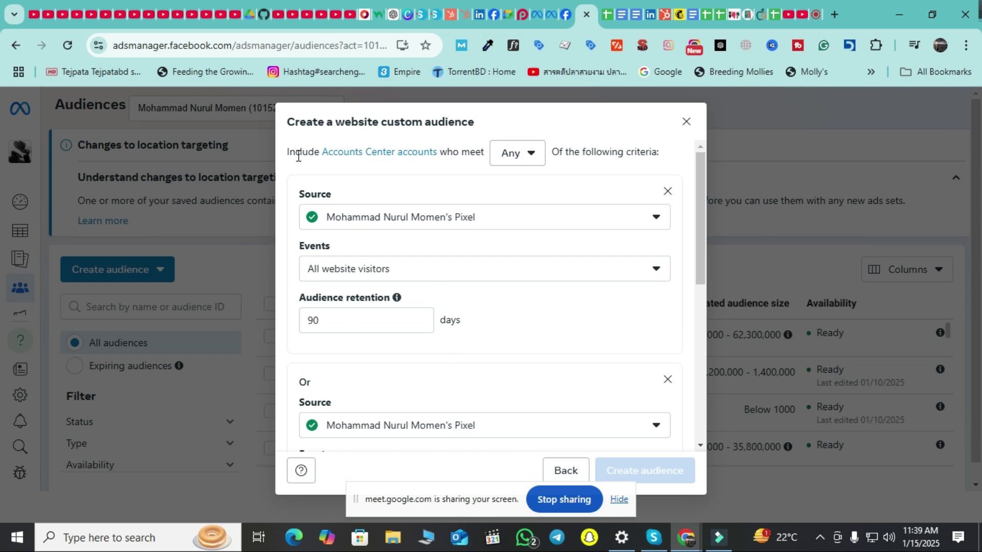
pyautogui.click(525, 161)
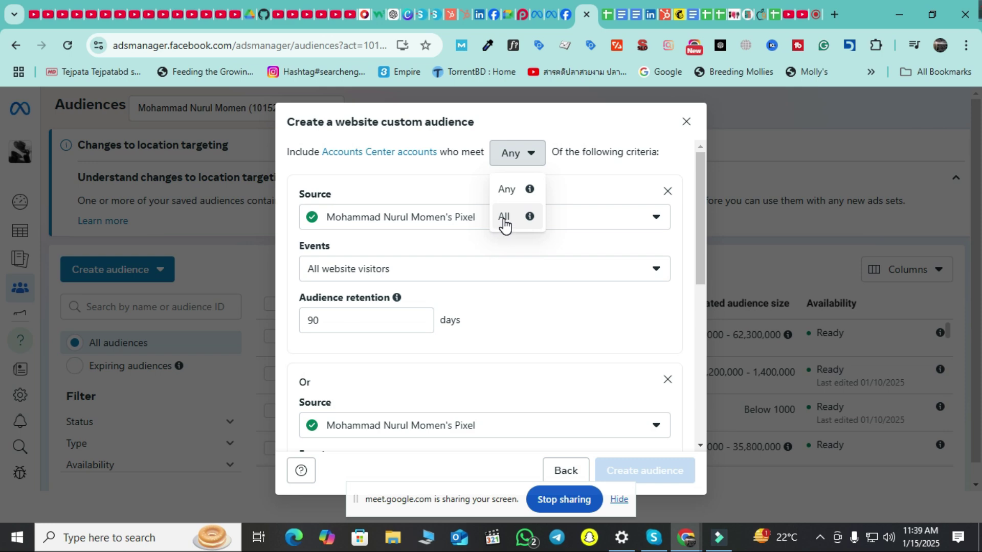
pyautogui.click(521, 129)
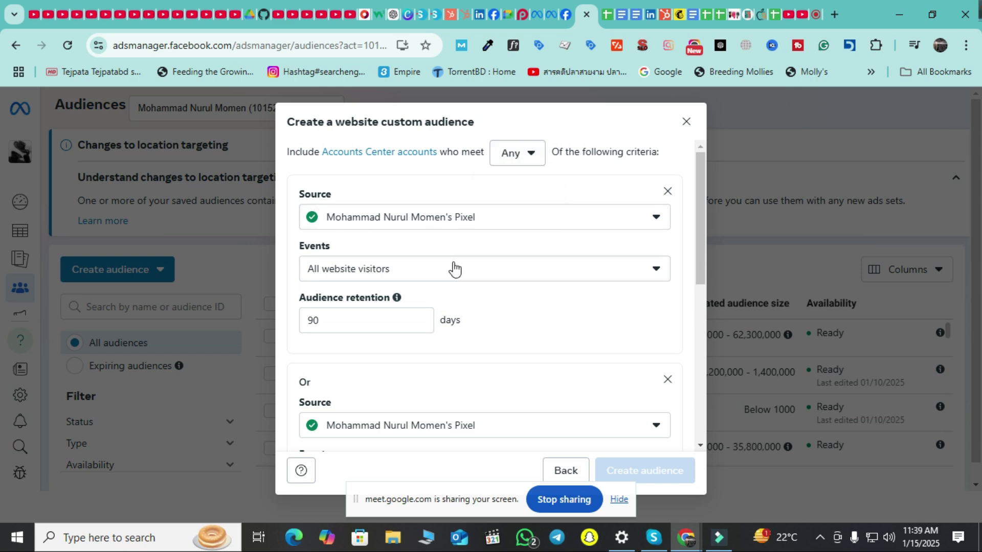
# Step: Set the second inclusion group's event to People who visited specific web pages
pyautogui.scroll(-1, 437, 307)
pyautogui.click(400, 407)
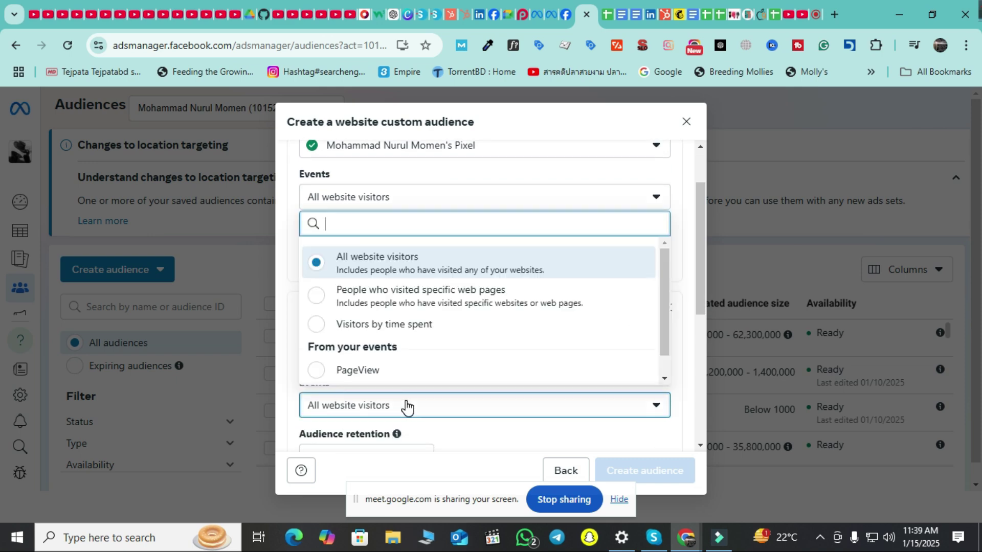
pyautogui.scroll(-1, 456, 342)
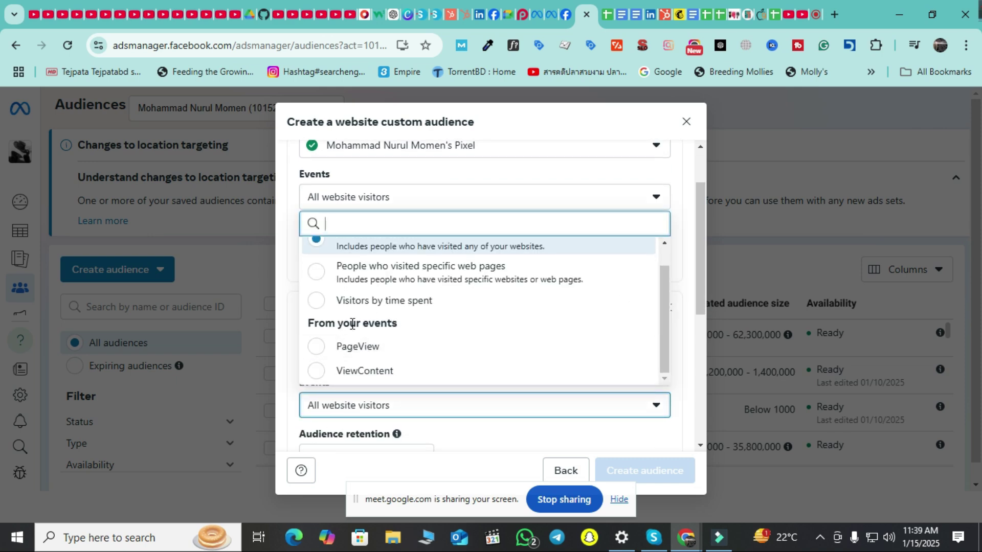
pyautogui.click(316, 271)
pyautogui.scroll(-3, 511, 307)
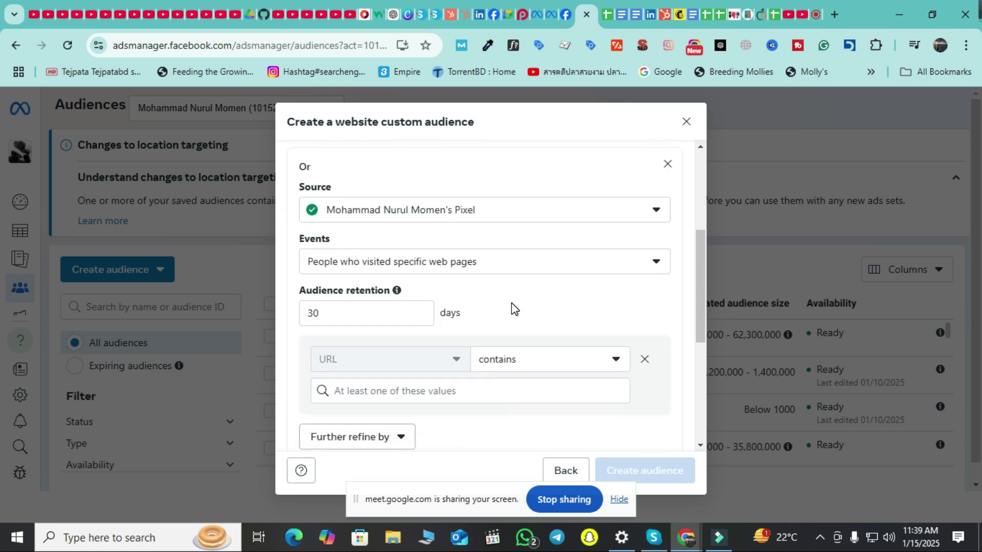
# Step: Add /product as the value of the second group's URL contains rule
pyautogui.scroll(-1, 537, 299)
pyautogui.scroll(-1, 536, 299)
pyautogui.click(543, 295)
pyautogui.click(372, 305)
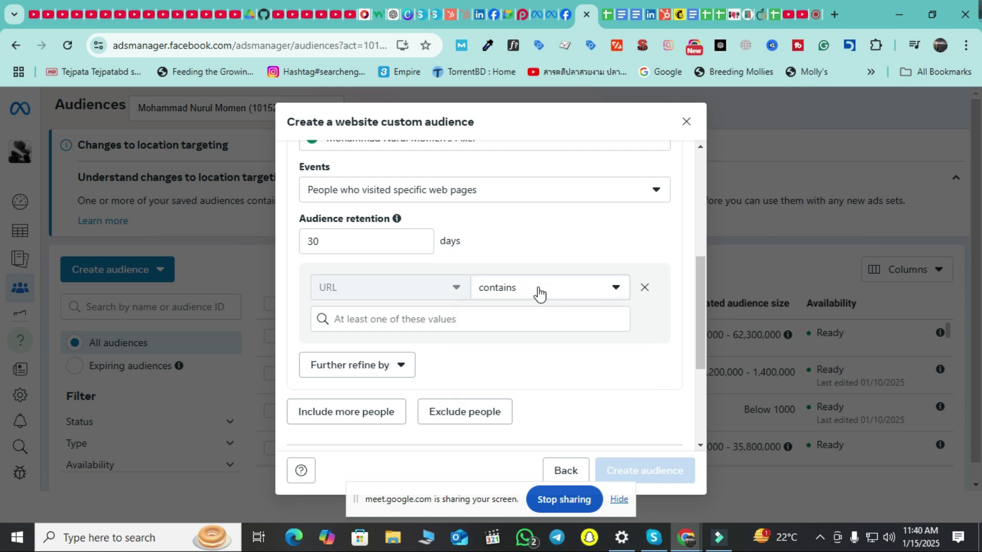
pyautogui.click(379, 318)
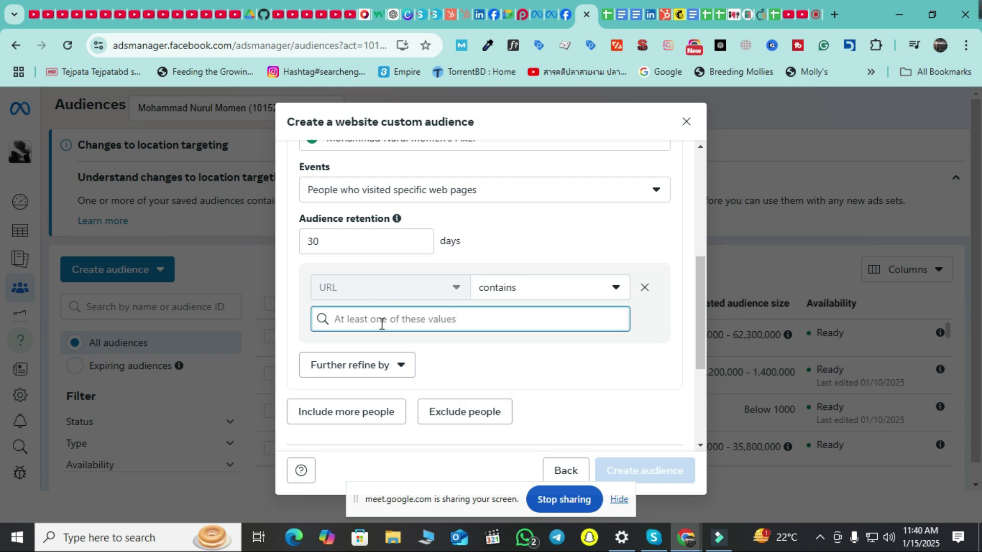
pyautogui.write('/')
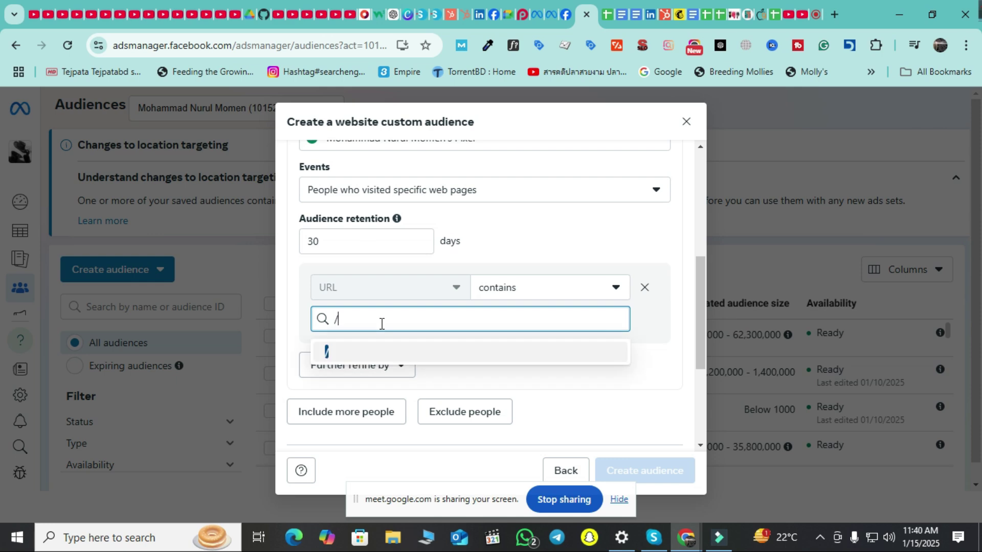
pyautogui.write('product')
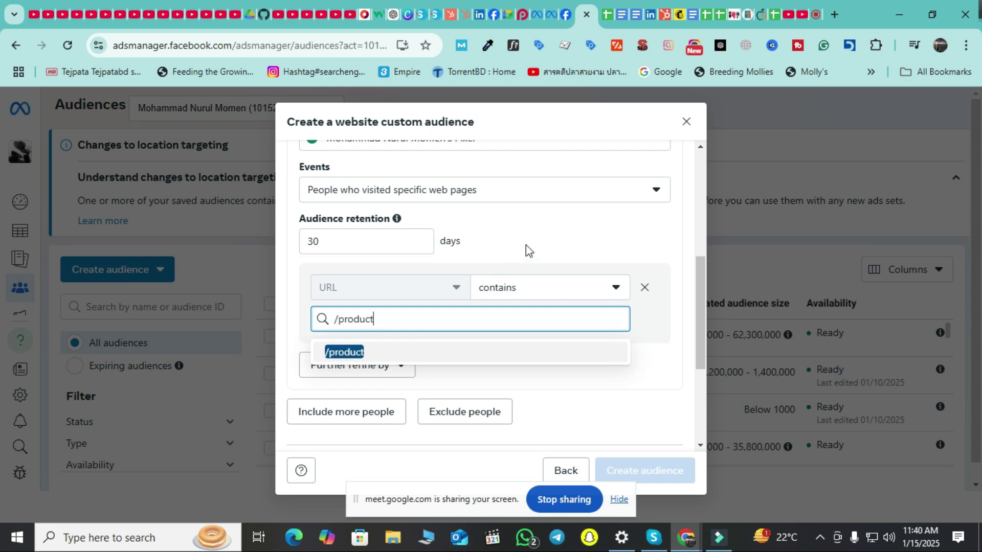
pyautogui.click(391, 361)
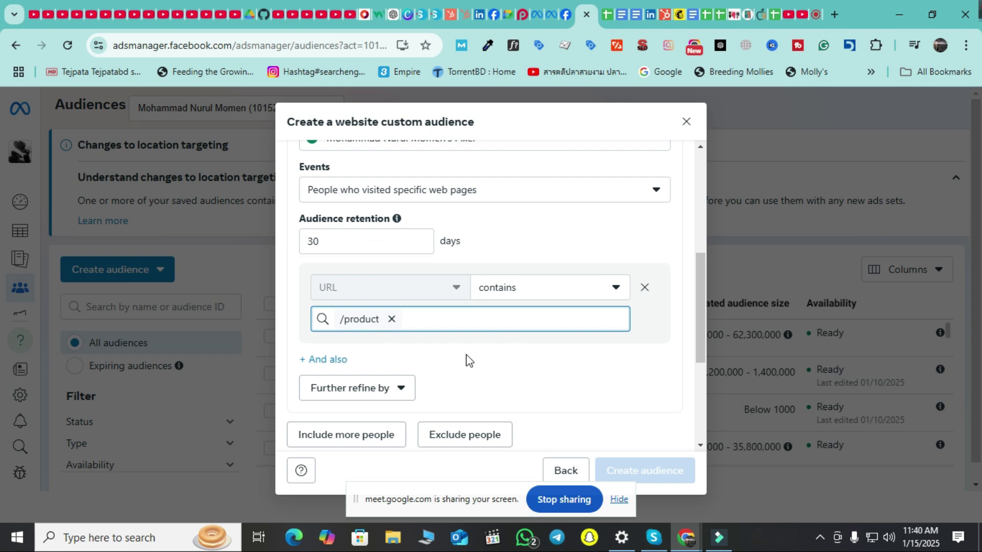
# Step: Review the two inclusion groups, the Or condition joining them, and the Any/All matching choices
pyautogui.scroll(5, 484, 364)
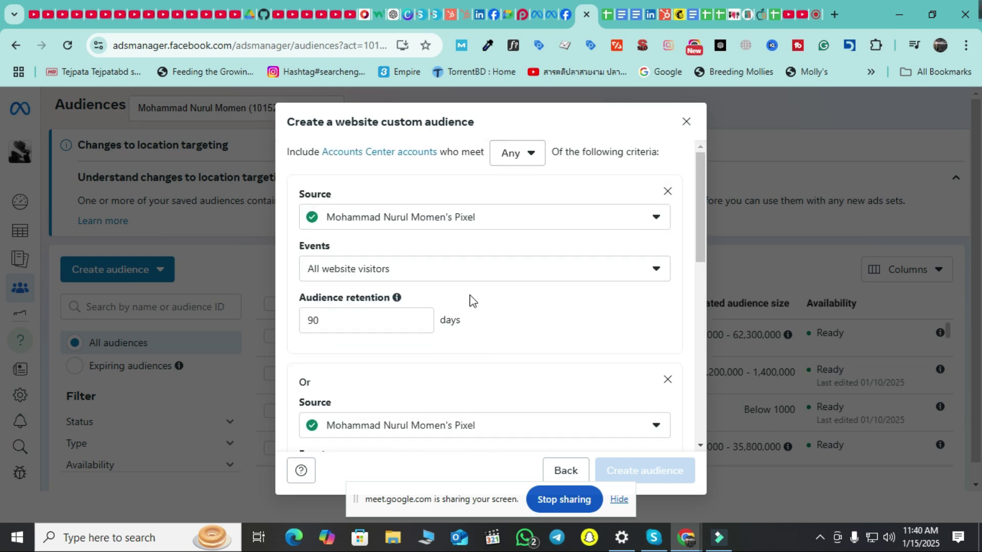
pyautogui.scroll(-5, 466, 301)
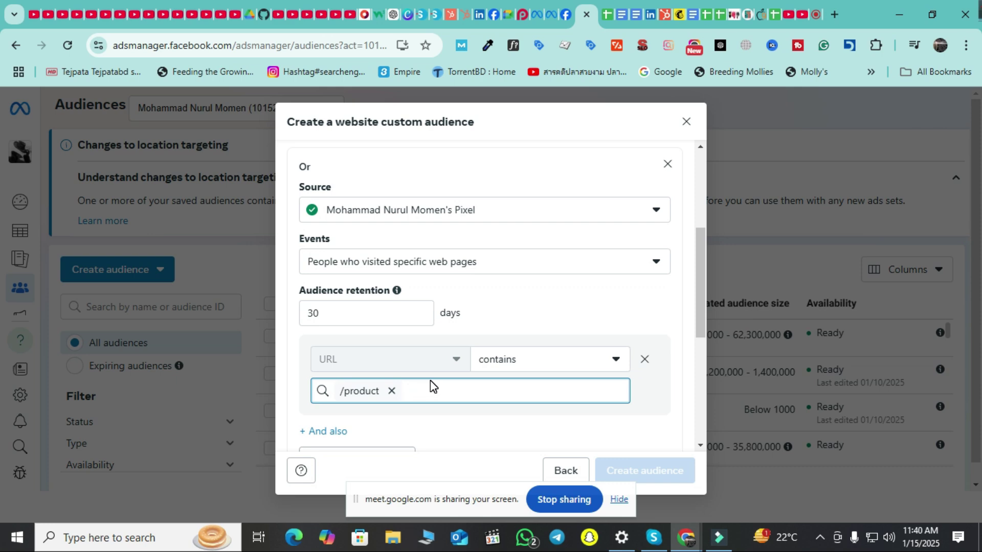
pyautogui.scroll(-1, 429, 383)
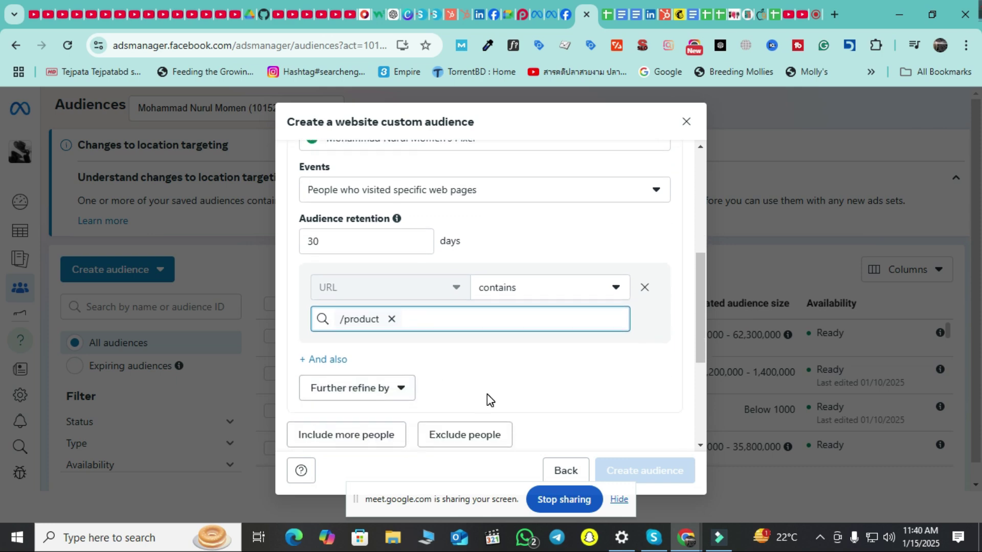
pyautogui.scroll(5, 473, 387)
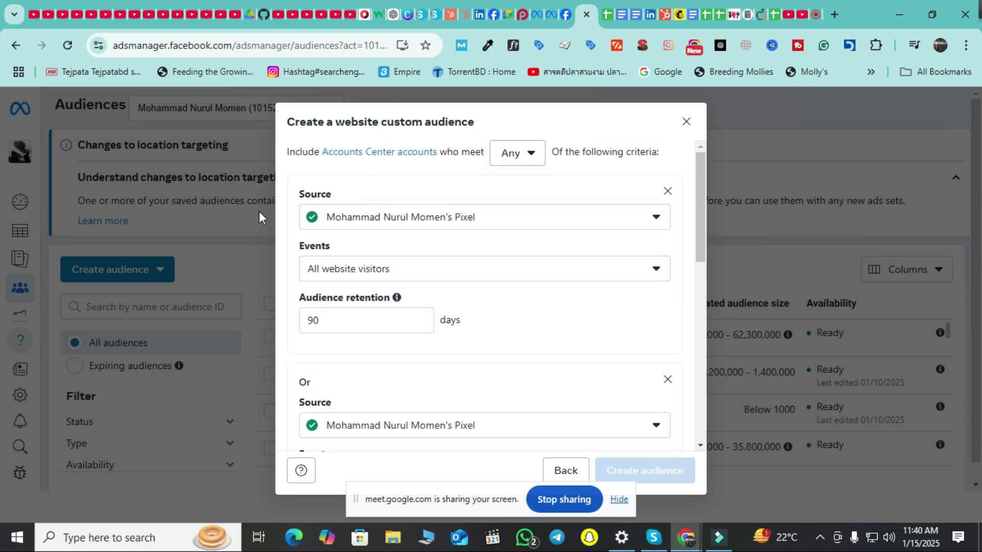
pyautogui.scroll(-1, 381, 286)
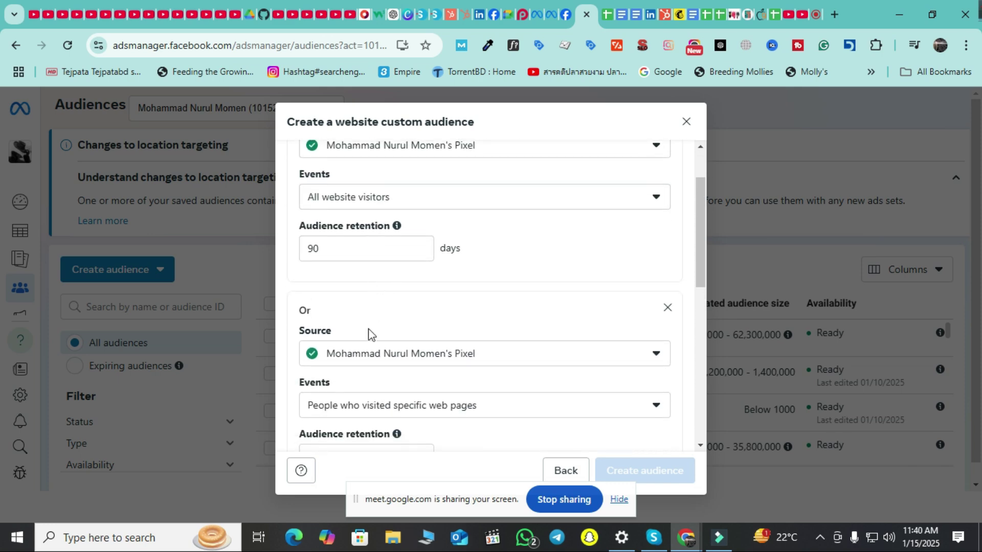
pyautogui.moveTo(313, 311); pyautogui.dragTo(291, 312)
pyautogui.scroll(1, 425, 366)
pyautogui.scroll(-2, 414, 241)
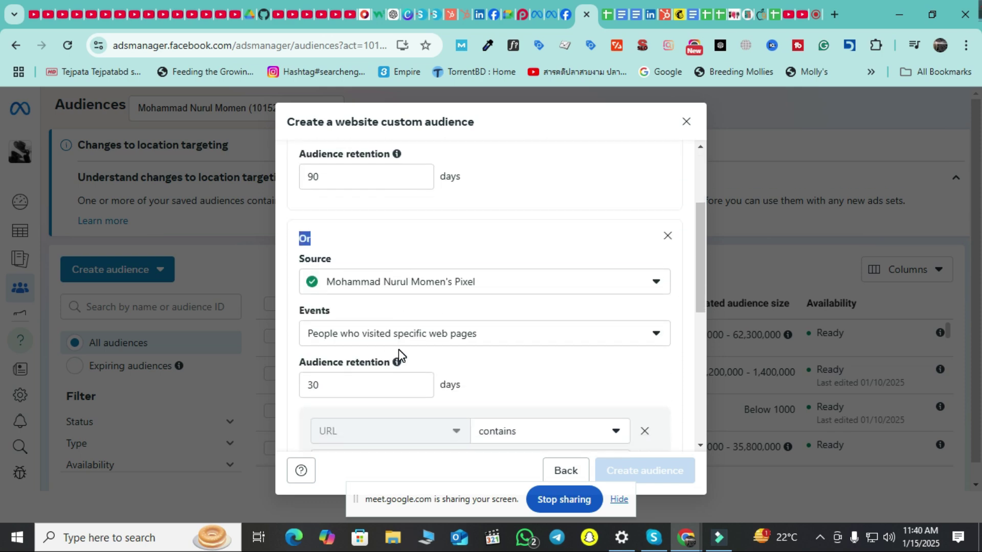
pyautogui.scroll(2, 399, 352)
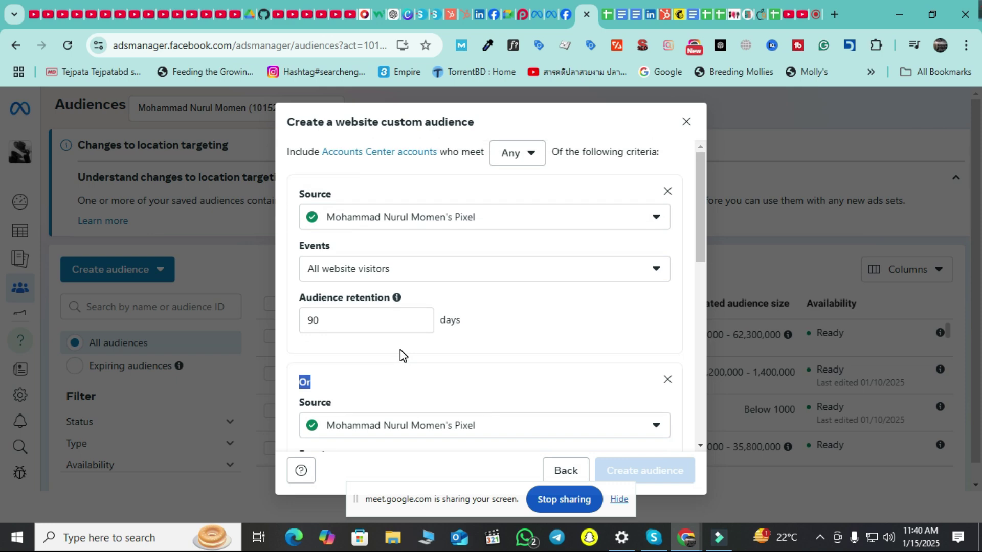
pyautogui.click(532, 161)
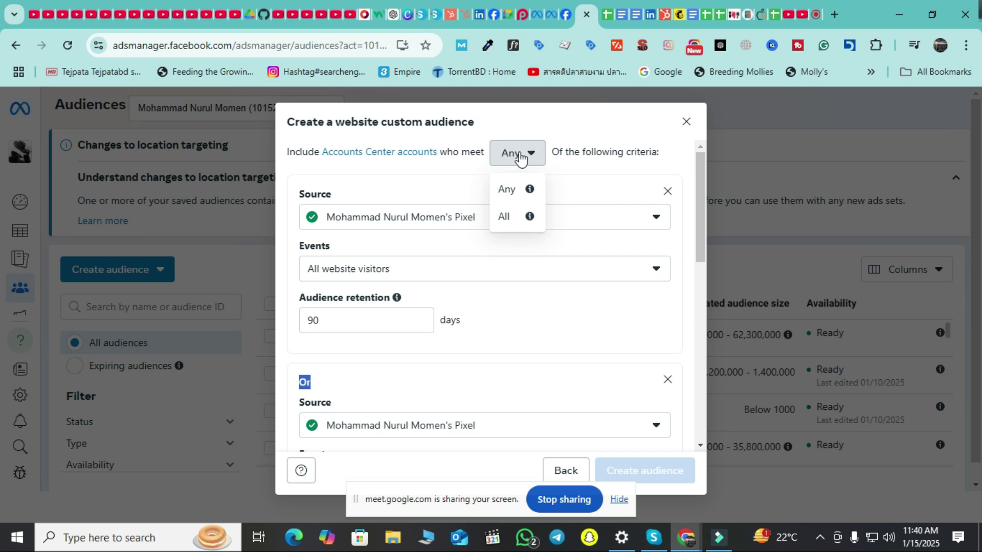
pyautogui.click(550, 120)
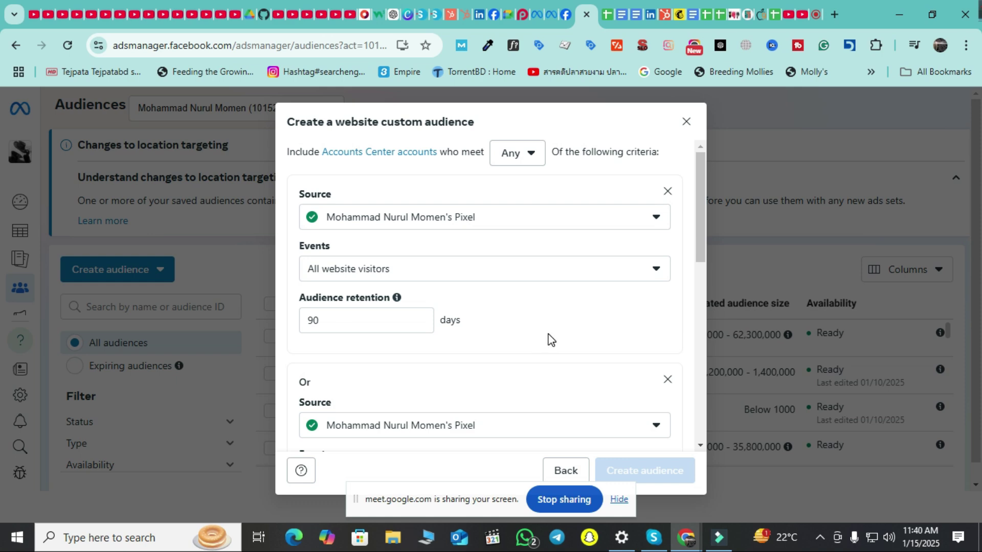
pyautogui.scroll(-2, 532, 313)
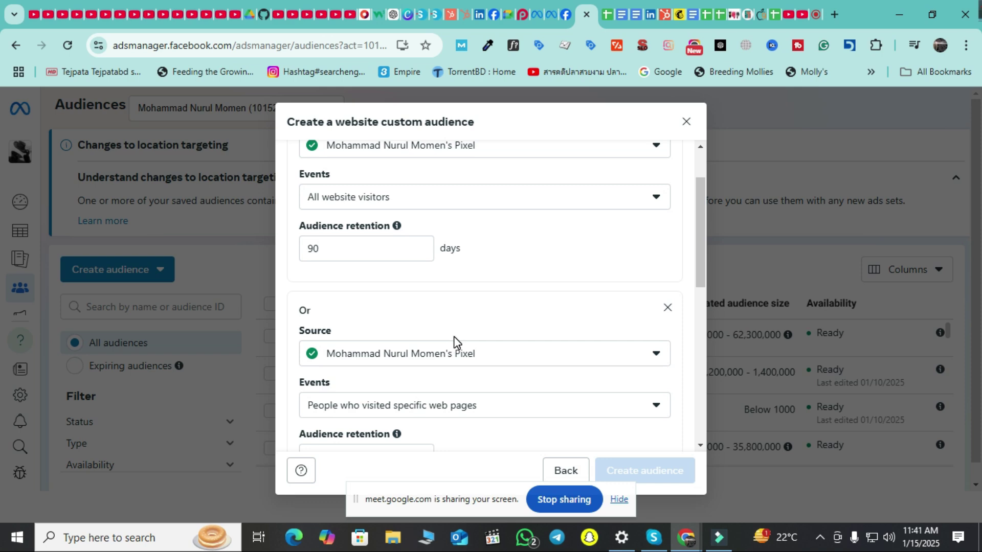
pyautogui.scroll(2, 462, 333)
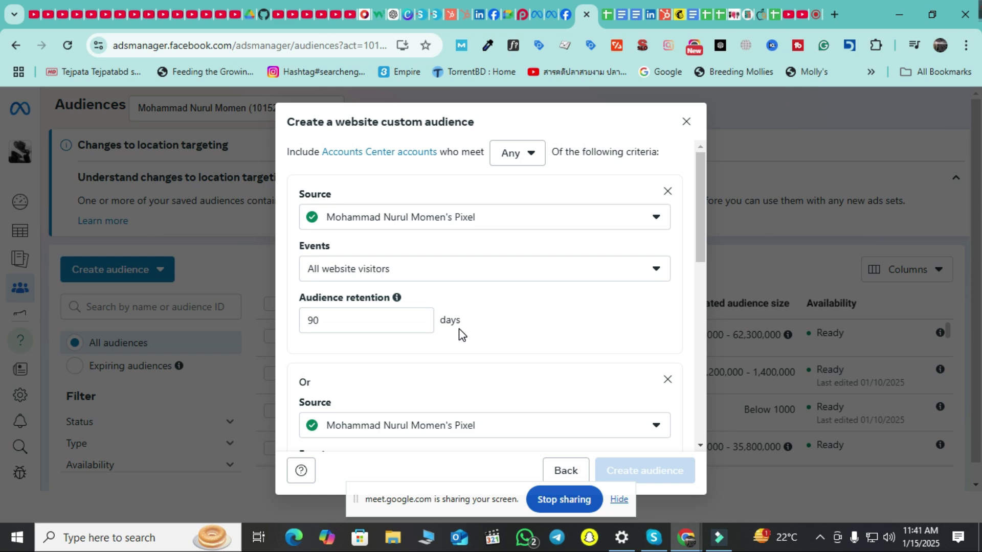
pyautogui.click(528, 159)
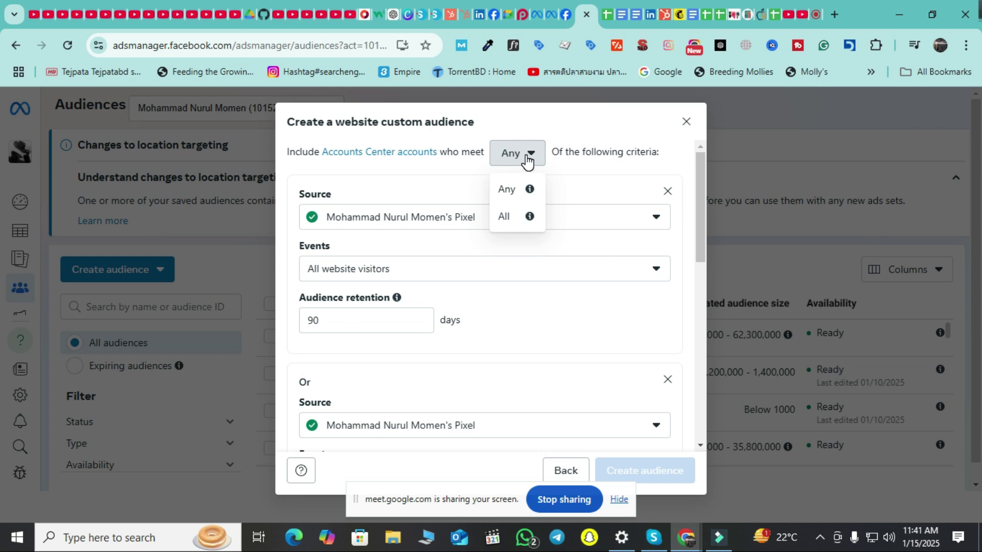
pyautogui.click(607, 128)
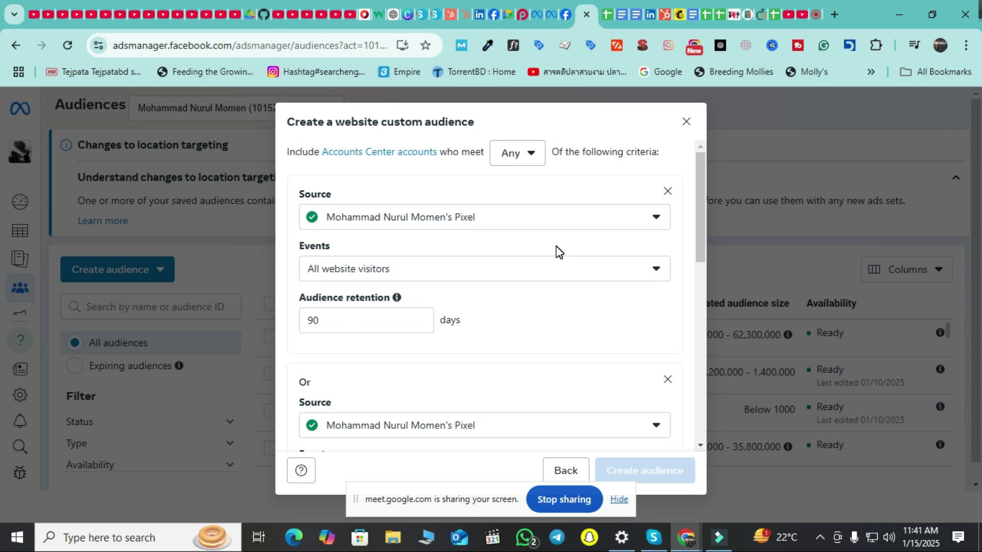
# Step: Set the audience retention of the specific web pages group to 60 days
pyautogui.scroll(-2, 599, 237)
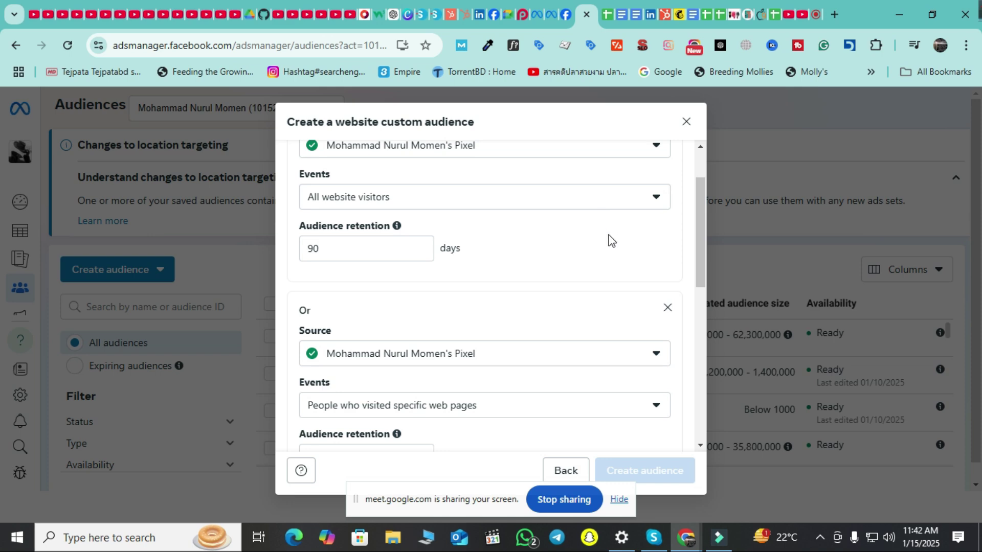
pyautogui.scroll(-2, 635, 244)
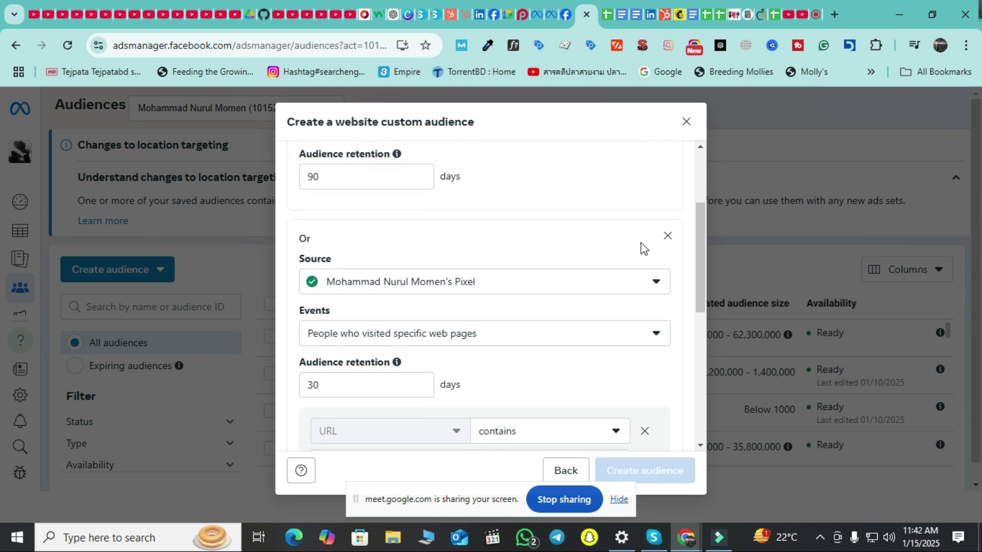
pyautogui.scroll(-2, 645, 240)
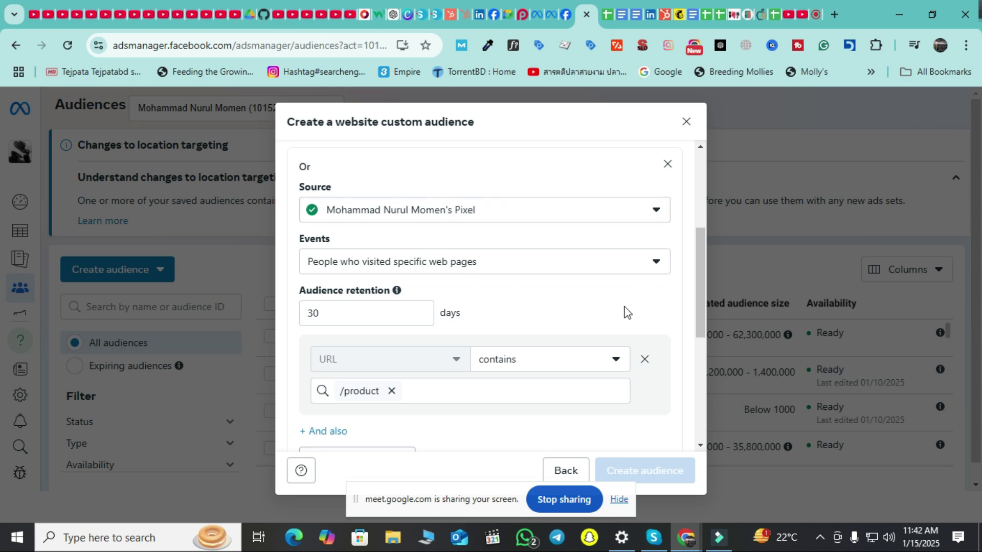
pyautogui.click(391, 314)
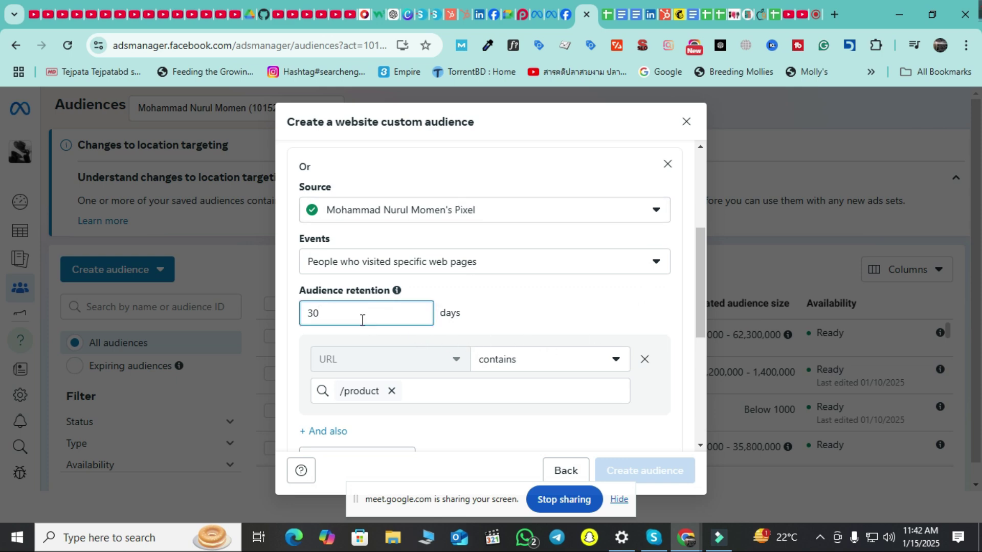
pyautogui.moveTo(353, 318); pyautogui.dragTo(303, 327)
pyautogui.click(503, 310)
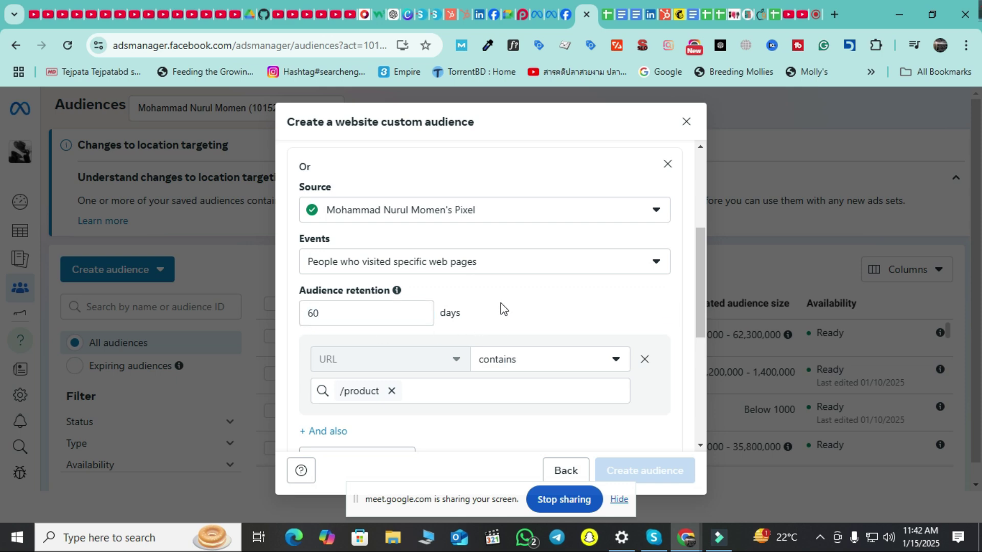
# Step: Recheck both inclusion groups and name the audience AFM-02, leaving the optional description empty
pyautogui.scroll(-1, 588, 353)
pyautogui.scroll(-2, 587, 353)
pyautogui.scroll(4, 529, 339)
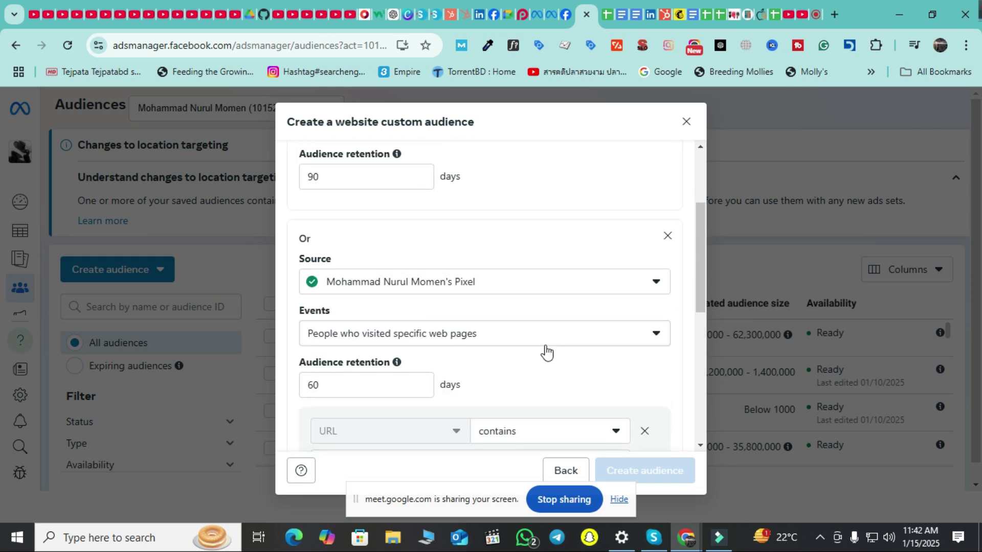
pyautogui.scroll(3, 552, 343)
pyautogui.scroll(-3, 559, 265)
pyautogui.scroll(-3, 532, 286)
pyautogui.scroll(-3, 546, 278)
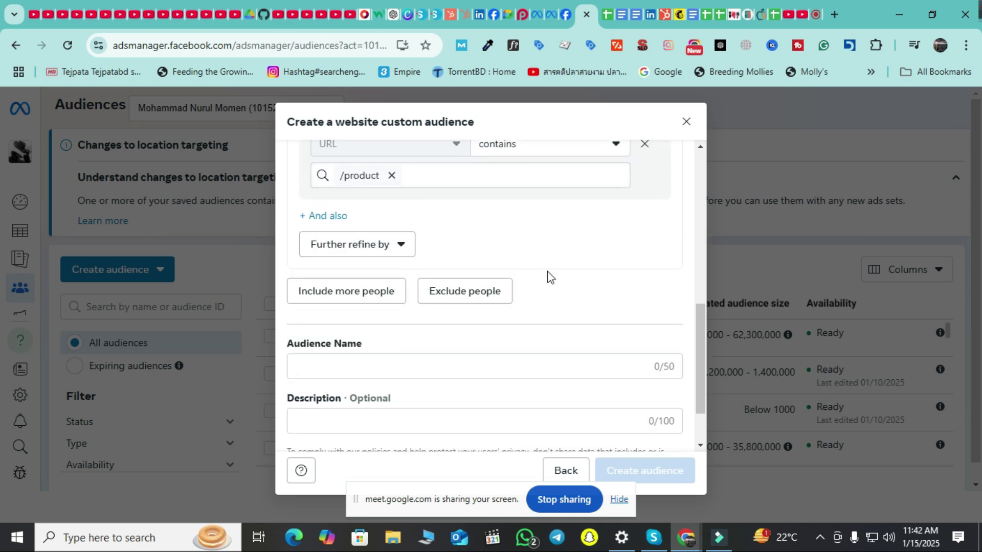
pyautogui.click(334, 367)
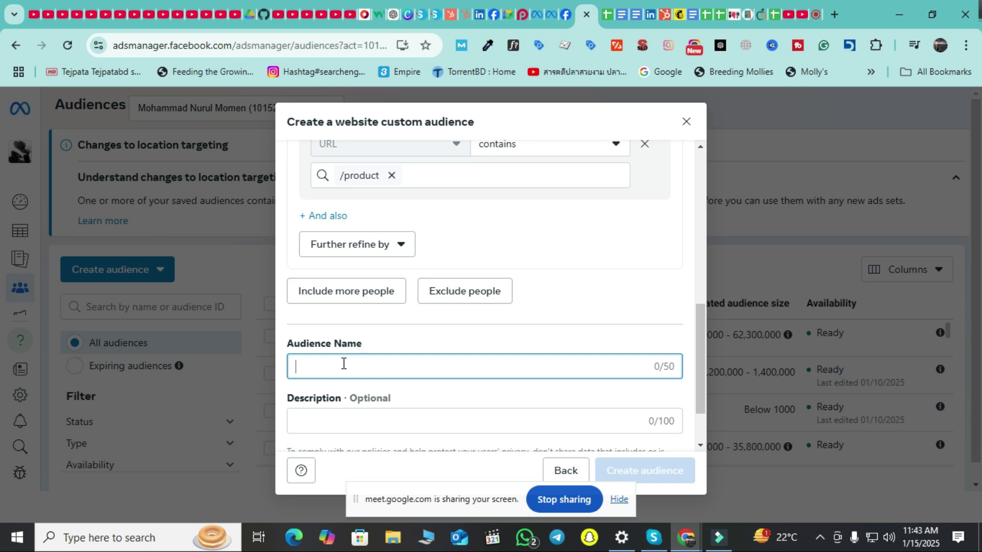
pyautogui.write('AFM-02')
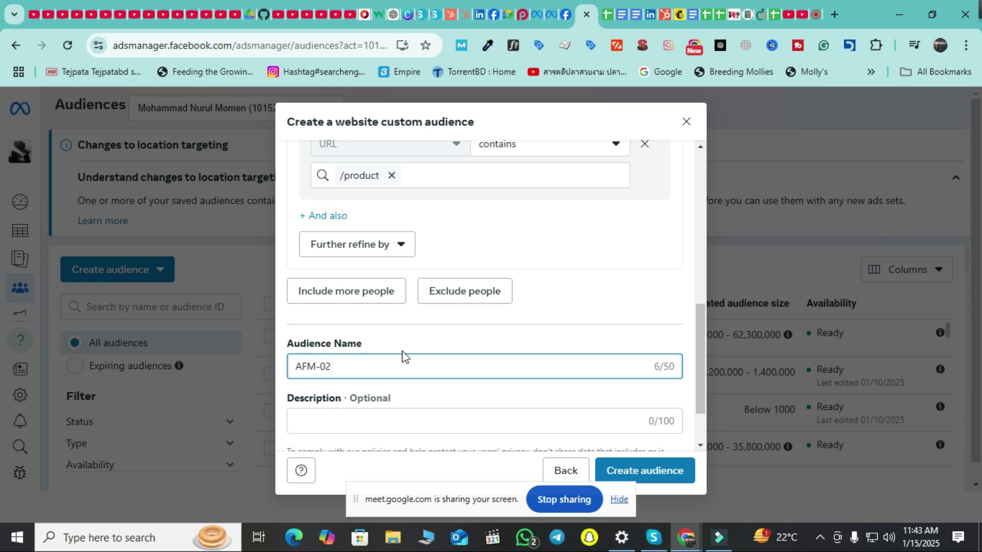
pyautogui.scroll(-2, 515, 327)
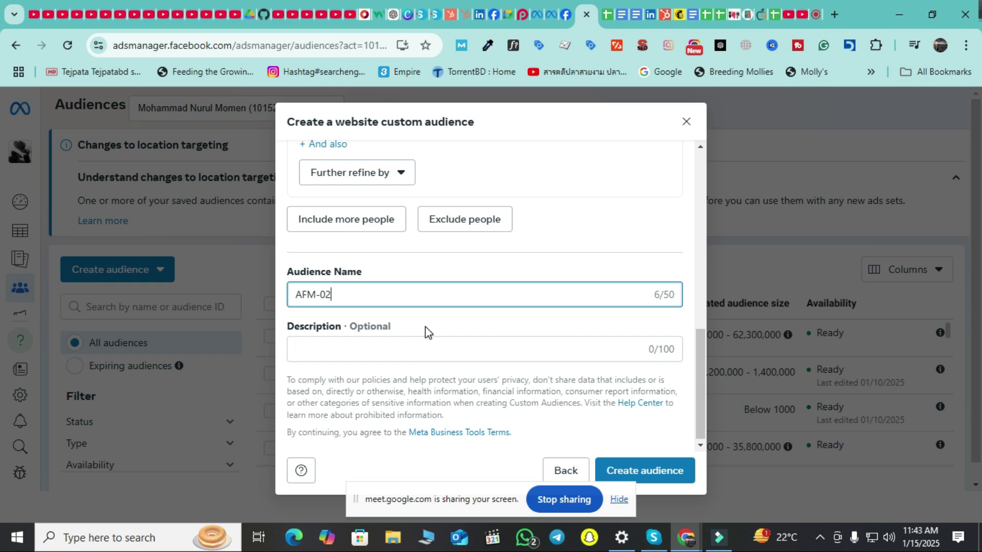
pyautogui.click(391, 347)
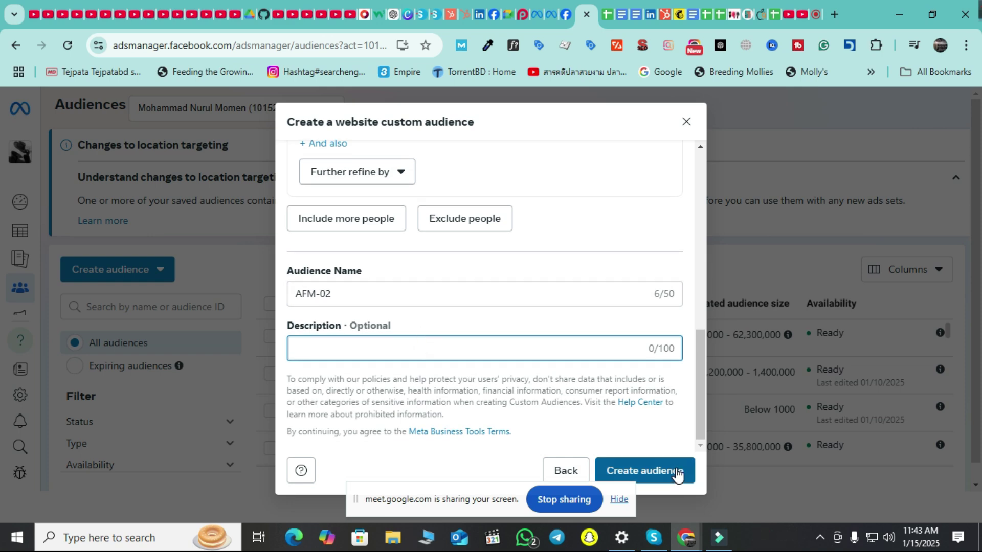
# Step: Add an Aggregated Value refinement to the inclusion group for visitors of /product pages
pyautogui.scroll(2, 662, 432)
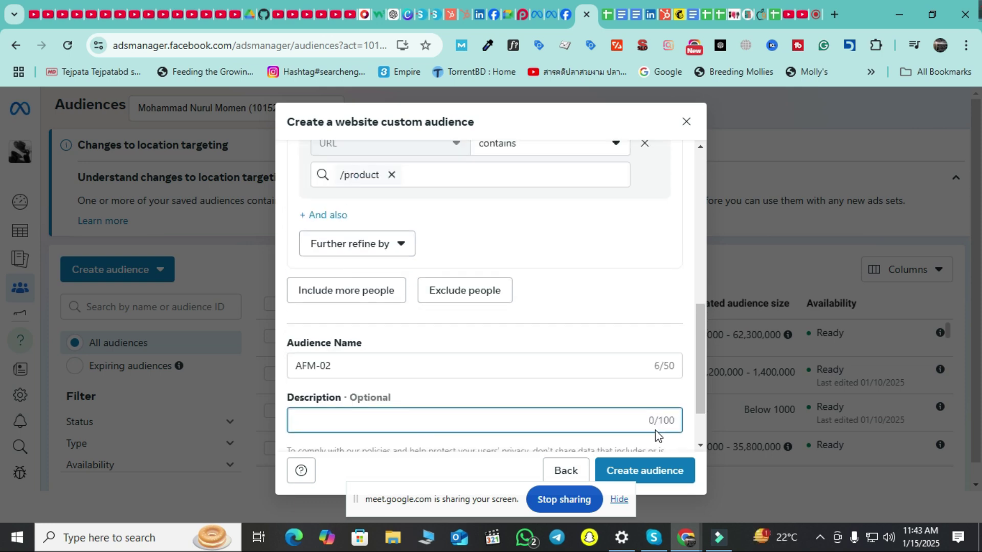
pyautogui.scroll(1, 652, 431)
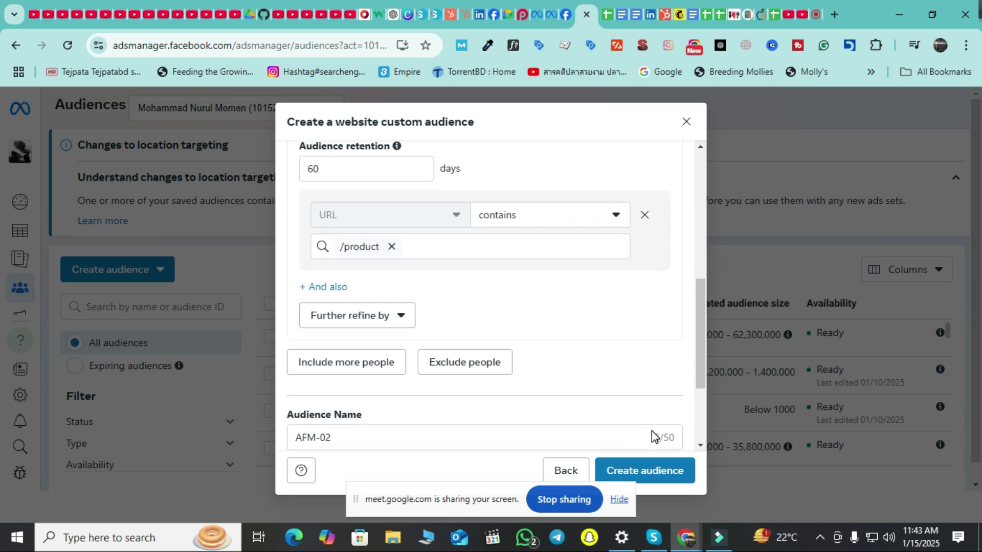
pyautogui.click(401, 318)
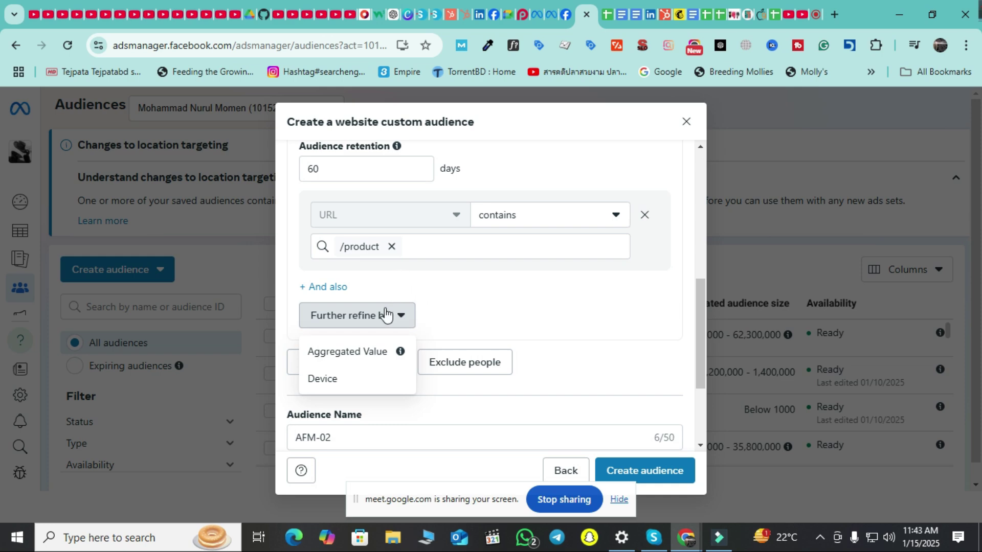
pyautogui.click(361, 363)
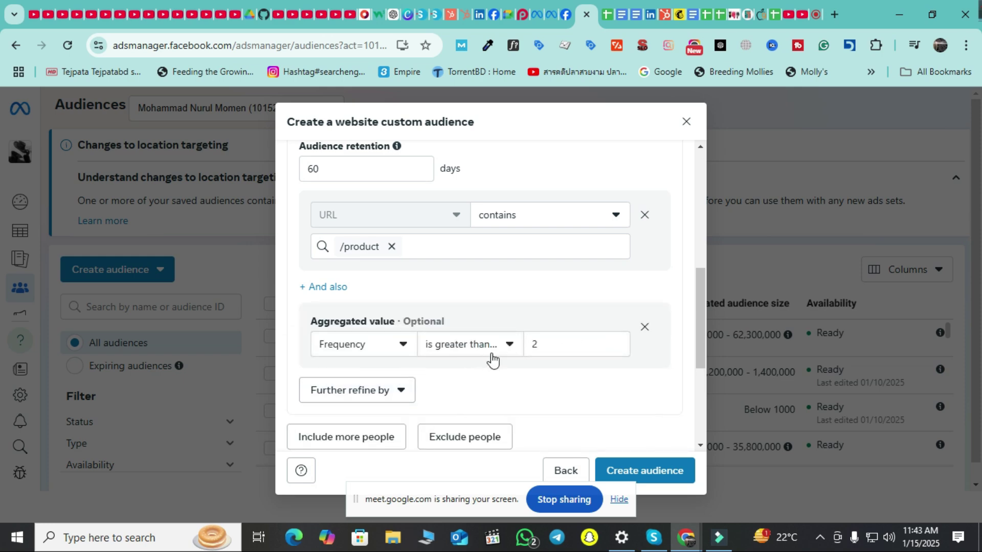
# Step: Examine the aggregated value's measure options, such as Frequency and Sum of, and its available comparison operators
pyautogui.click(394, 351)
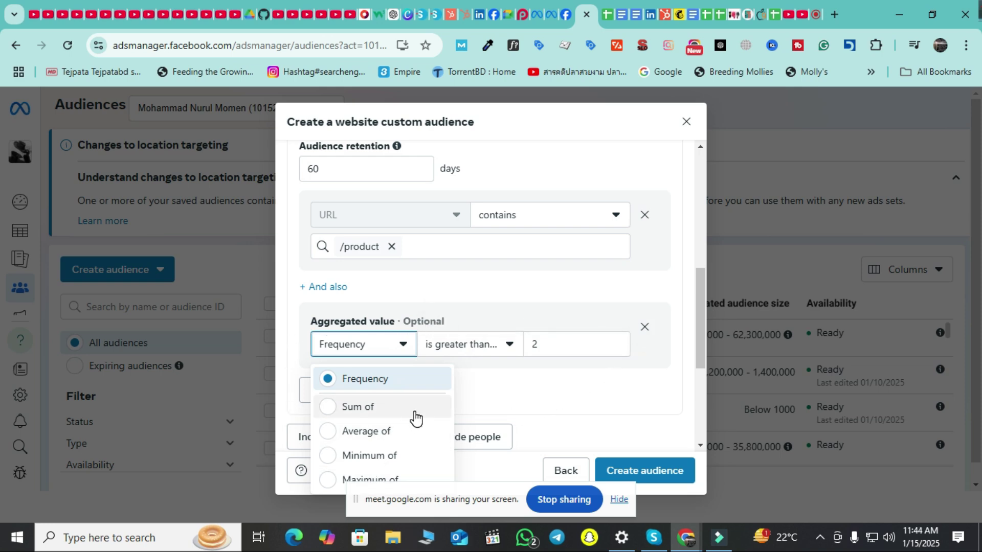
pyautogui.click(500, 353)
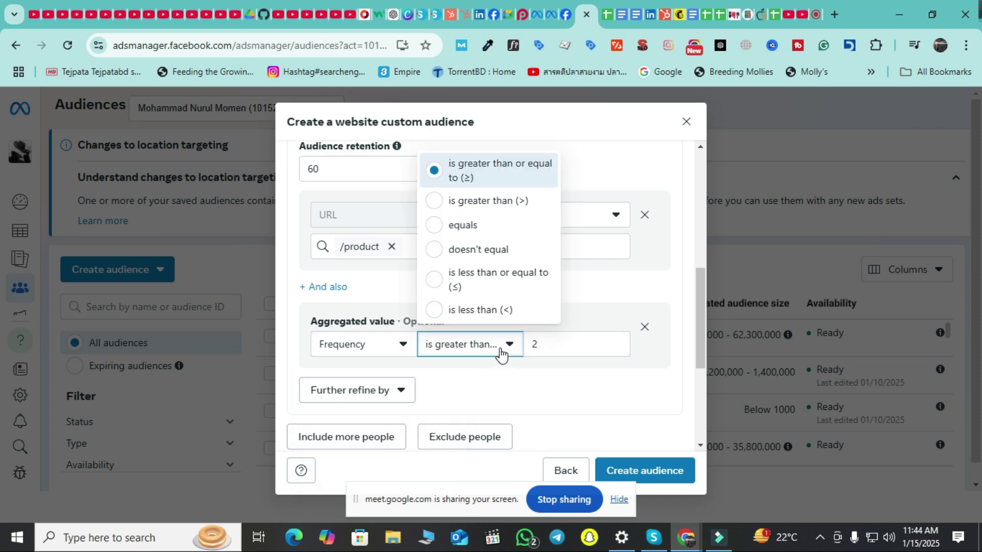
pyautogui.click(490, 379)
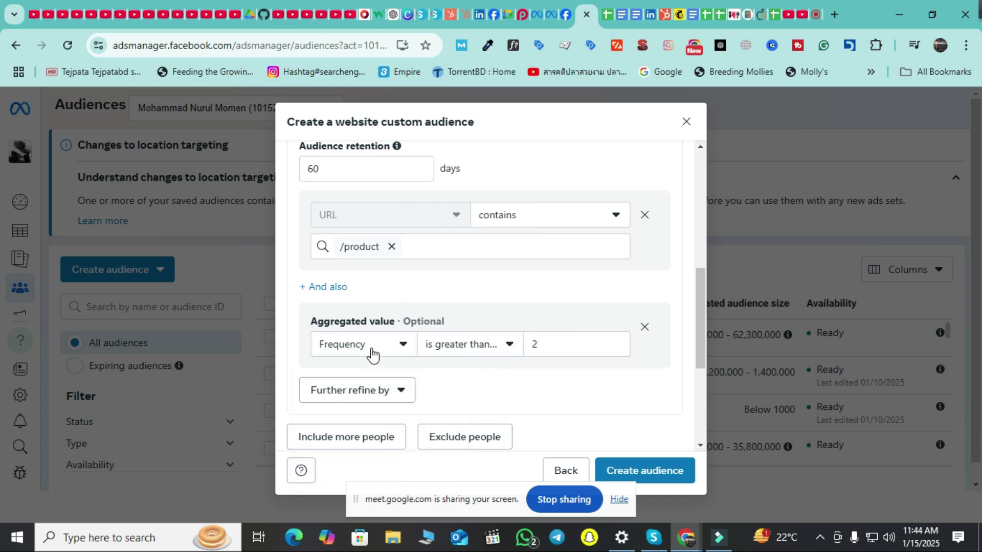
pyautogui.click(381, 353)
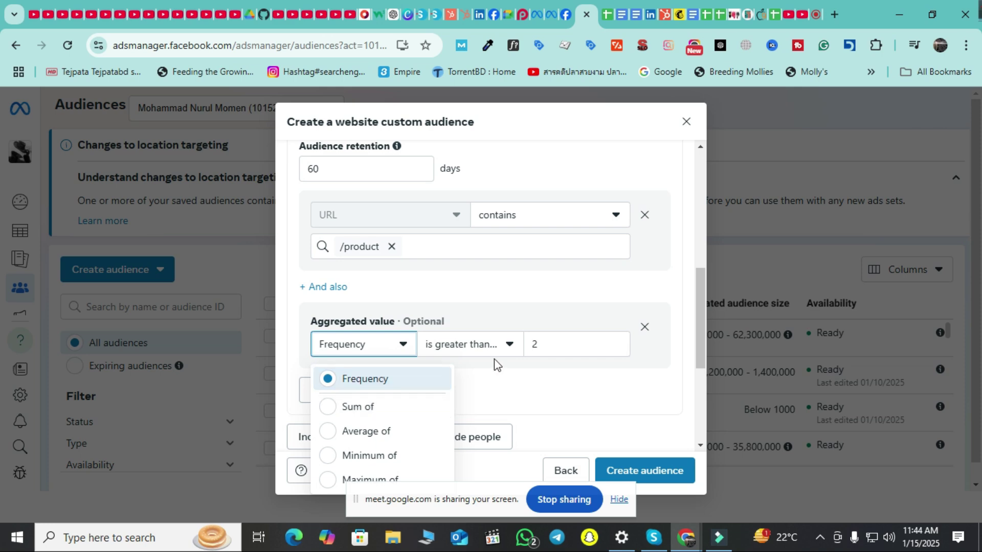
pyautogui.click(501, 348)
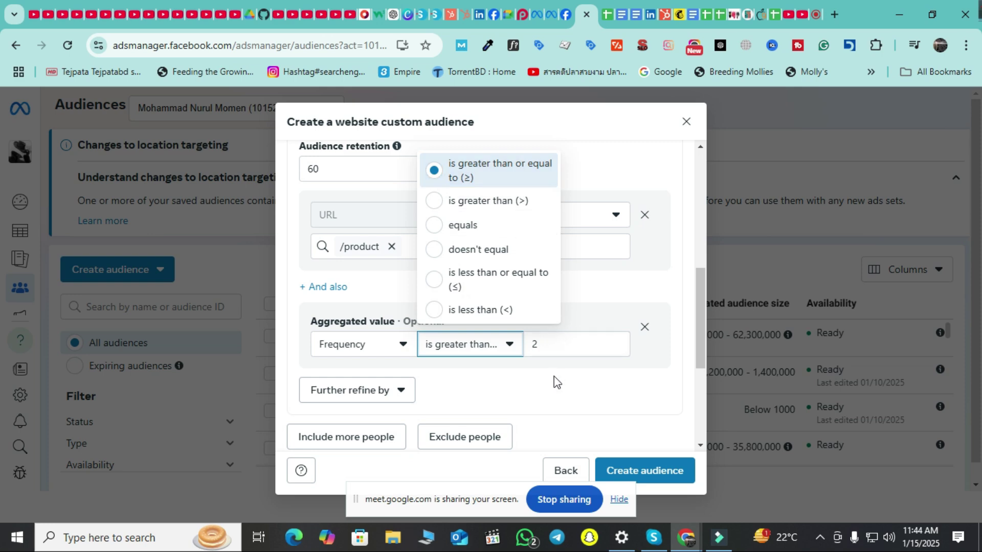
pyautogui.click(412, 347)
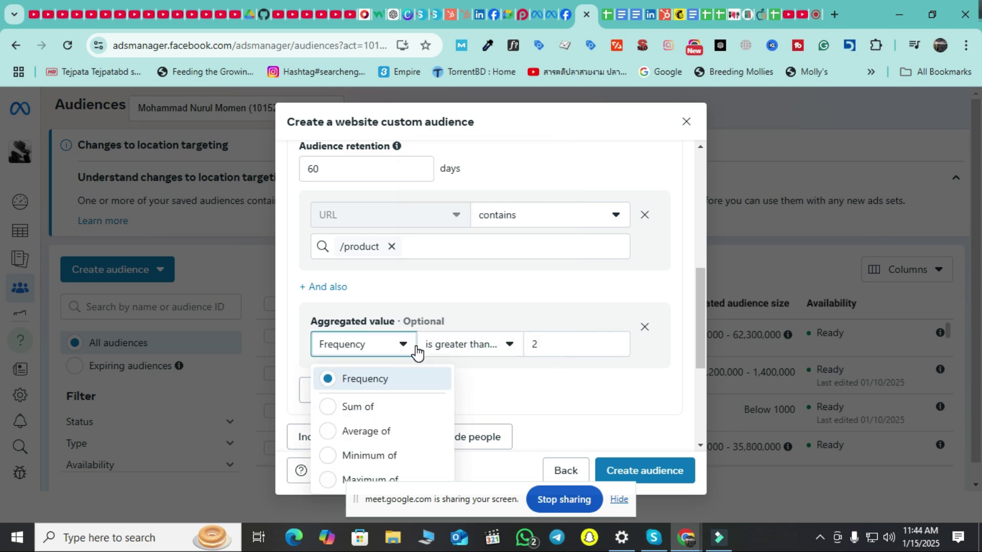
pyautogui.click(509, 392)
pyautogui.click(496, 350)
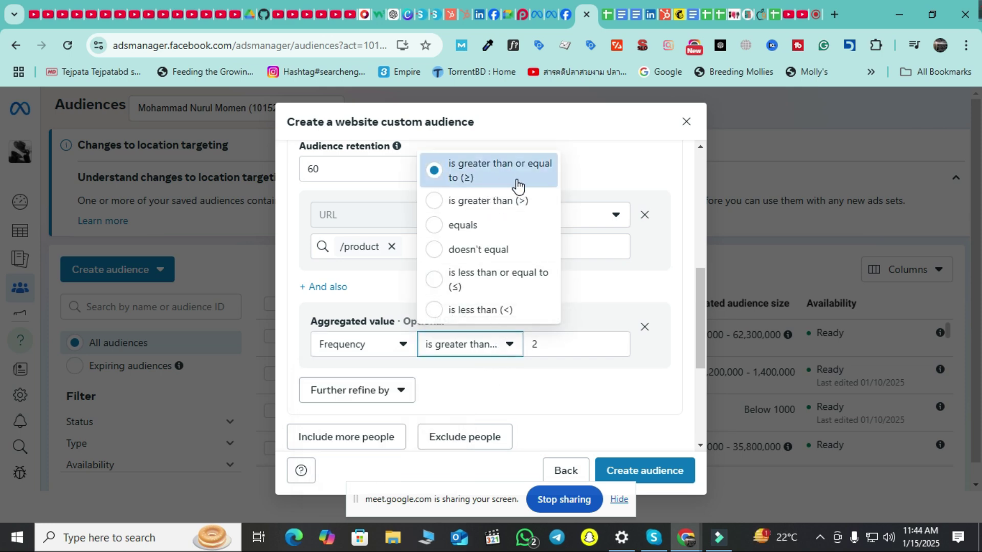
# Step: Set the Frequency threshold of the aggregated value refinement to 5
pyautogui.click(543, 345)
pyautogui.moveTo(543, 345); pyautogui.dragTo(529, 349)
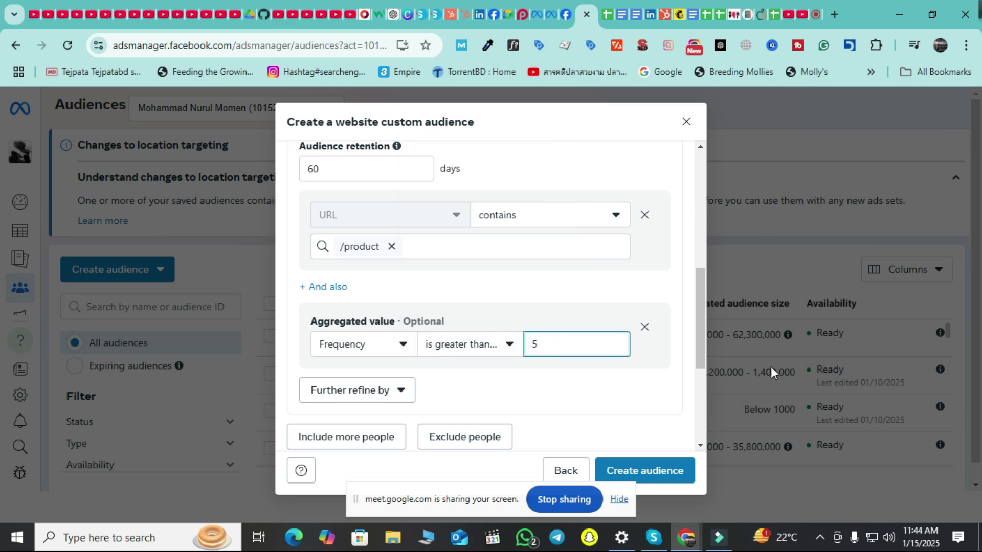
pyautogui.click(631, 383)
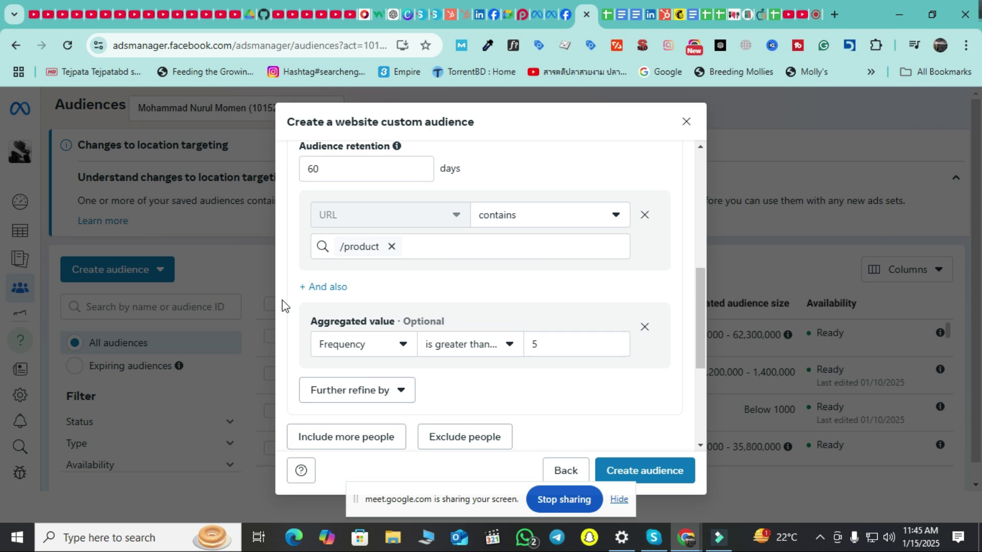
# Step: Remove the aggregated value refinement from the /product web pages group
pyautogui.scroll(2, 364, 240)
pyautogui.scroll(-4, 317, 271)
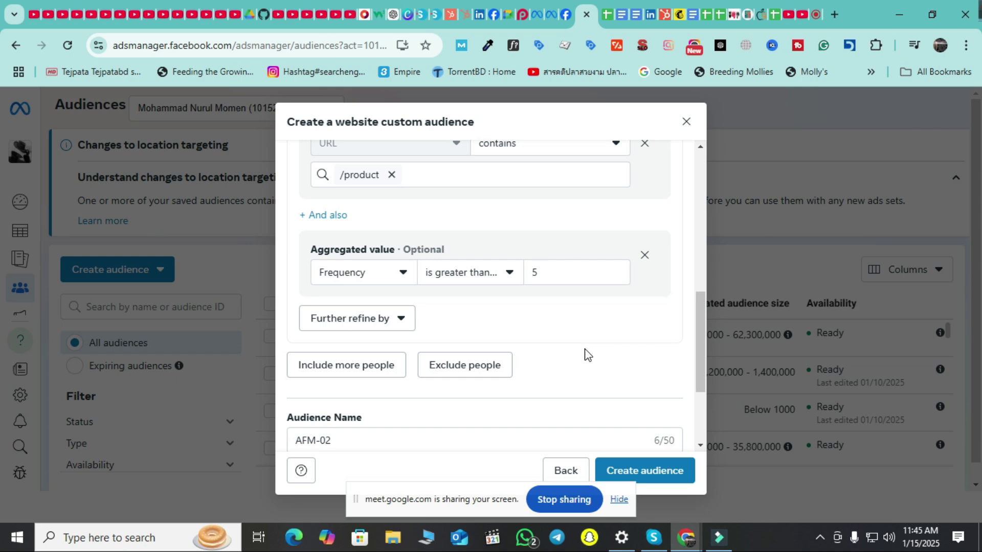
pyautogui.click(644, 255)
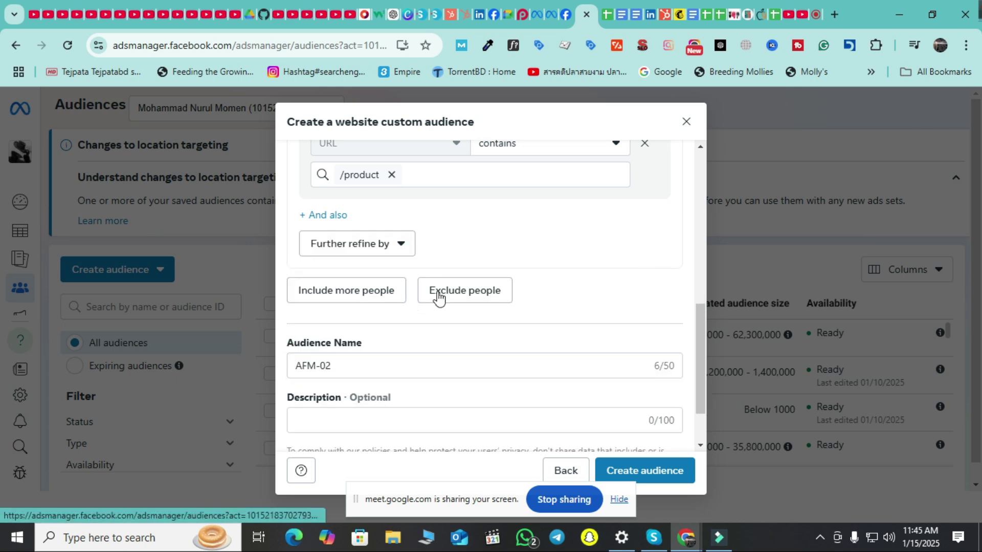
# Step: Recheck the two inclusion groups and add an exclusion group to the audience
pyautogui.scroll(10, 523, 320)
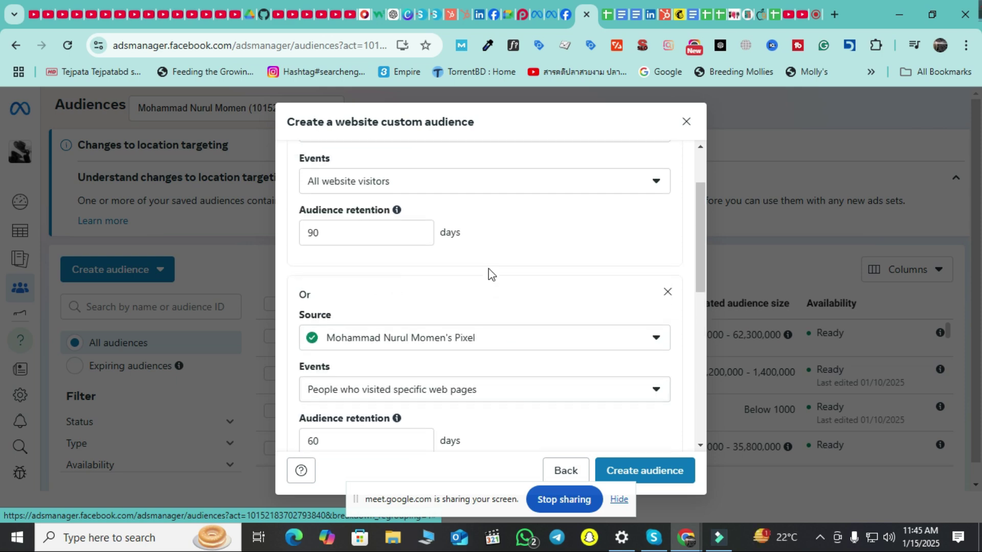
pyautogui.scroll(2, 489, 268)
pyautogui.scroll(-7, 487, 267)
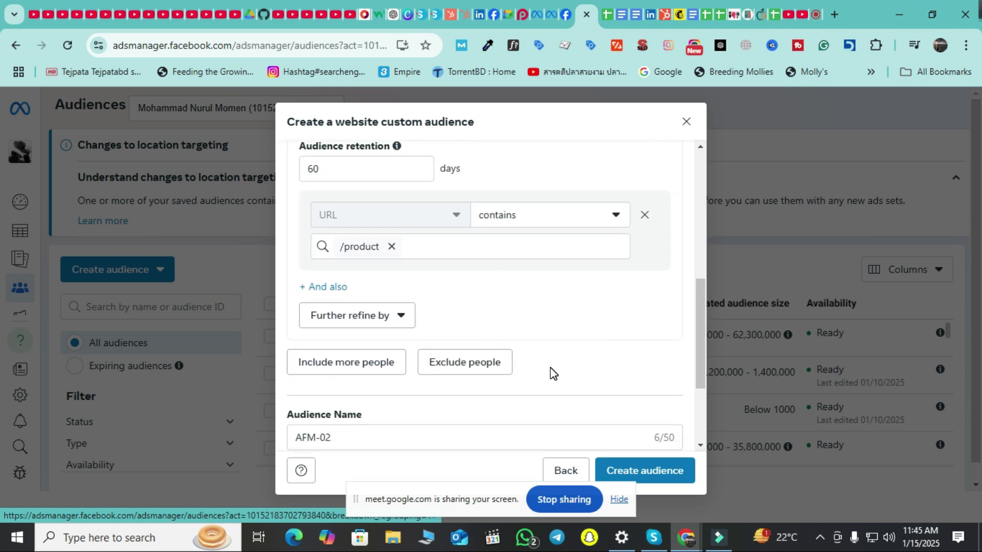
pyautogui.click(472, 369)
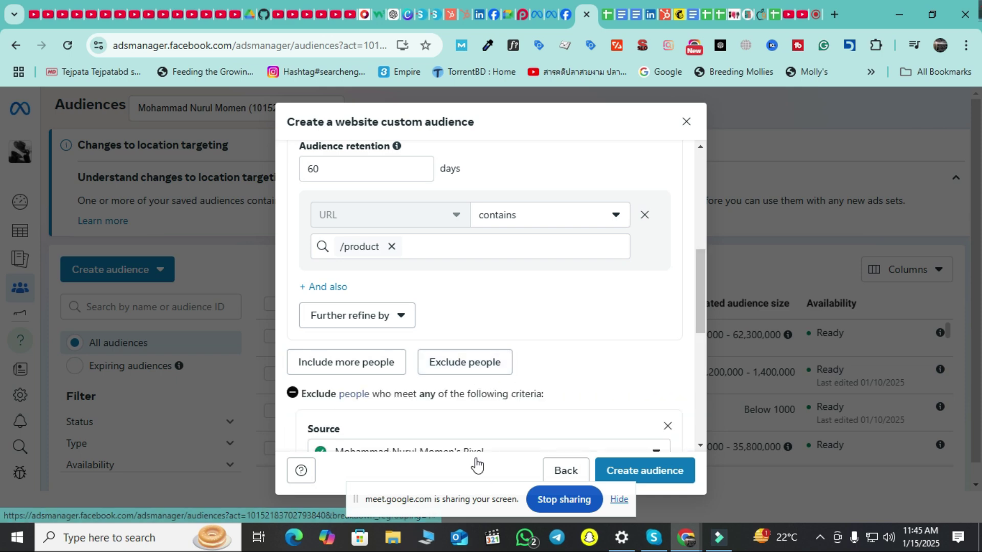
# Step: Set the exclusion group's event to PageView, keeping its 30-day audience retention
pyautogui.scroll(4, 562, 373)
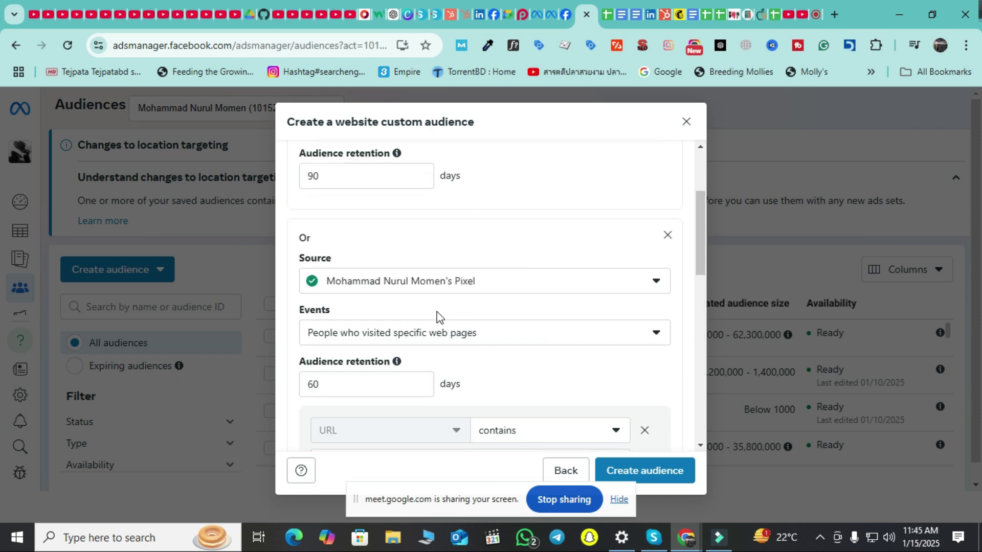
pyautogui.scroll(-7, 455, 313)
pyautogui.scroll(-4, 480, 327)
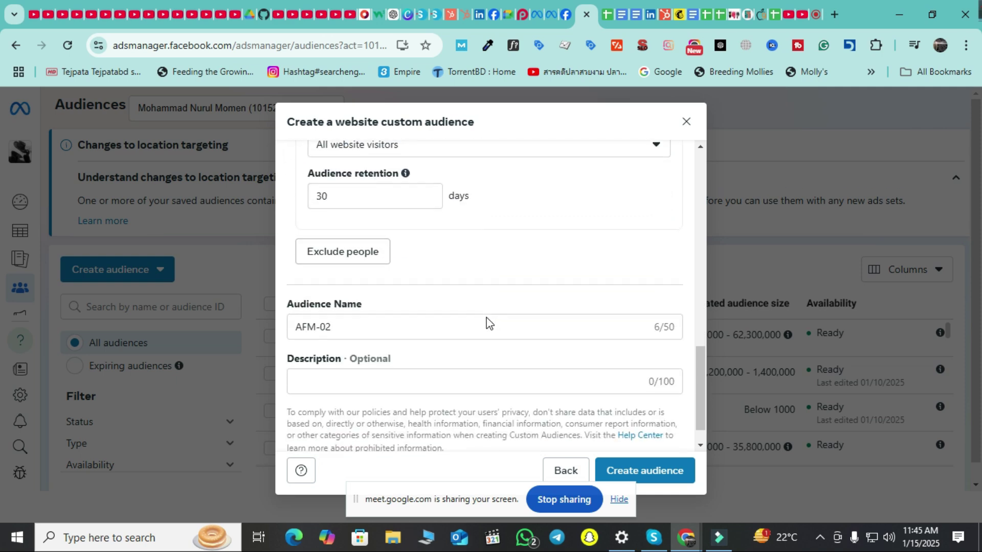
pyautogui.scroll(2, 427, 230)
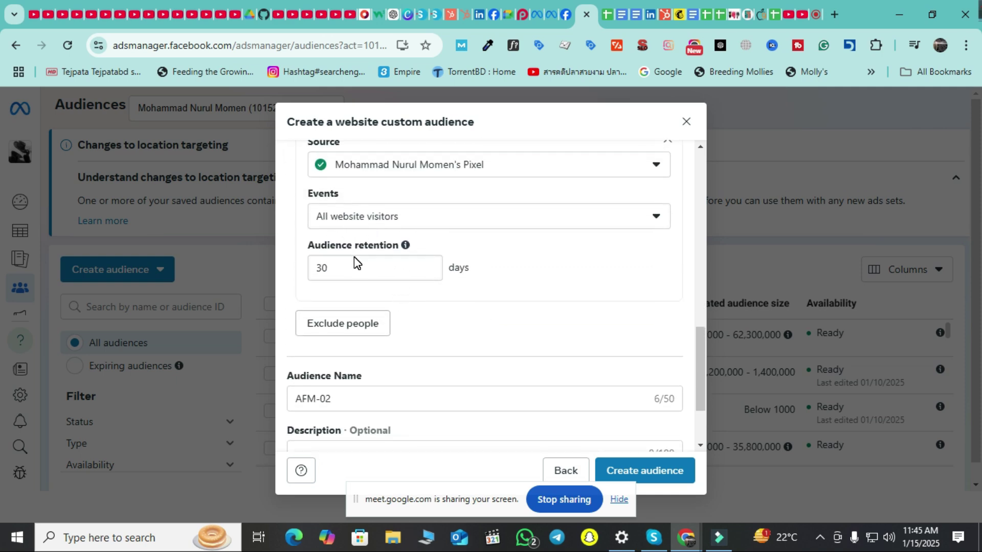
pyautogui.scroll(3, 562, 389)
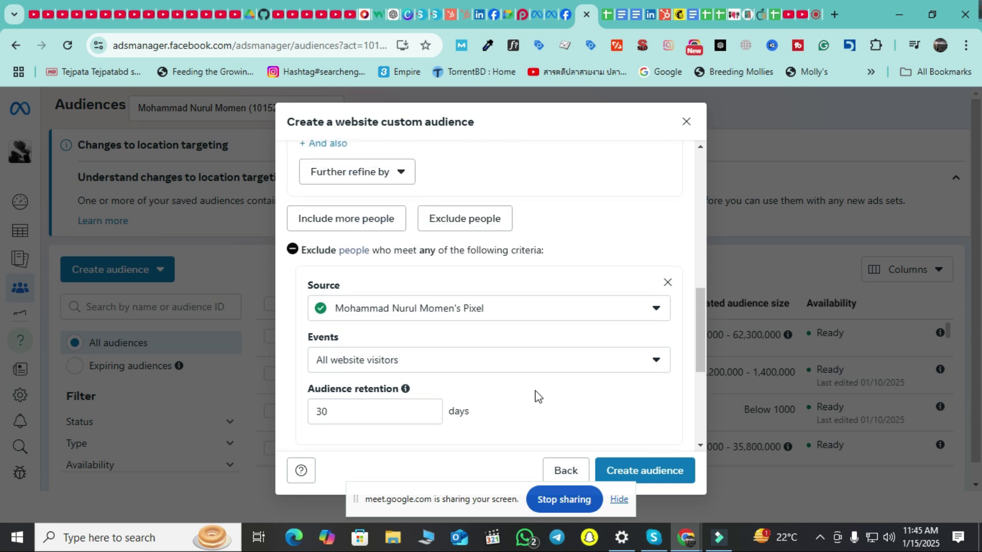
pyautogui.scroll(-2, 399, 383)
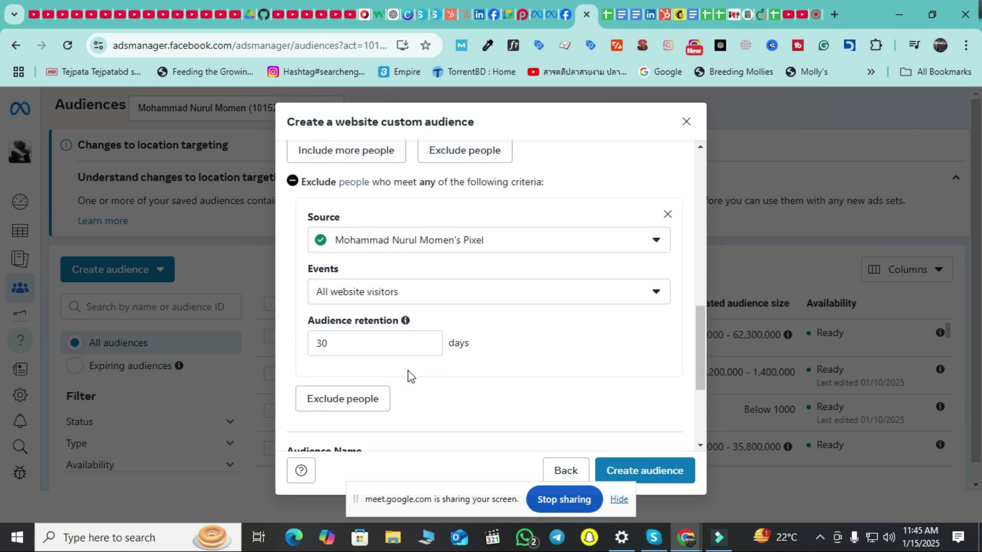
pyautogui.click(476, 295)
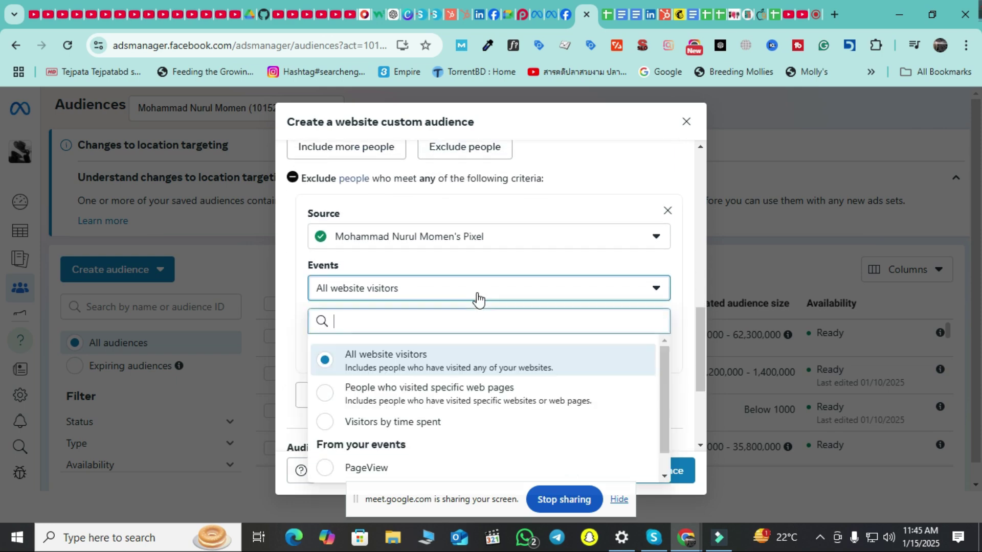
pyautogui.scroll(-2, 588, 269)
pyautogui.scroll(-1, 576, 319)
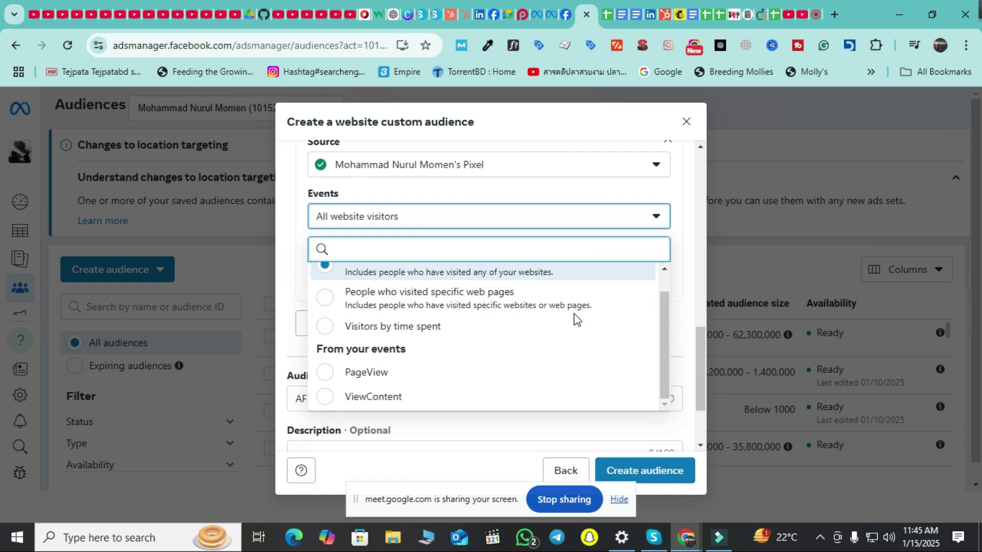
pyautogui.click(385, 372)
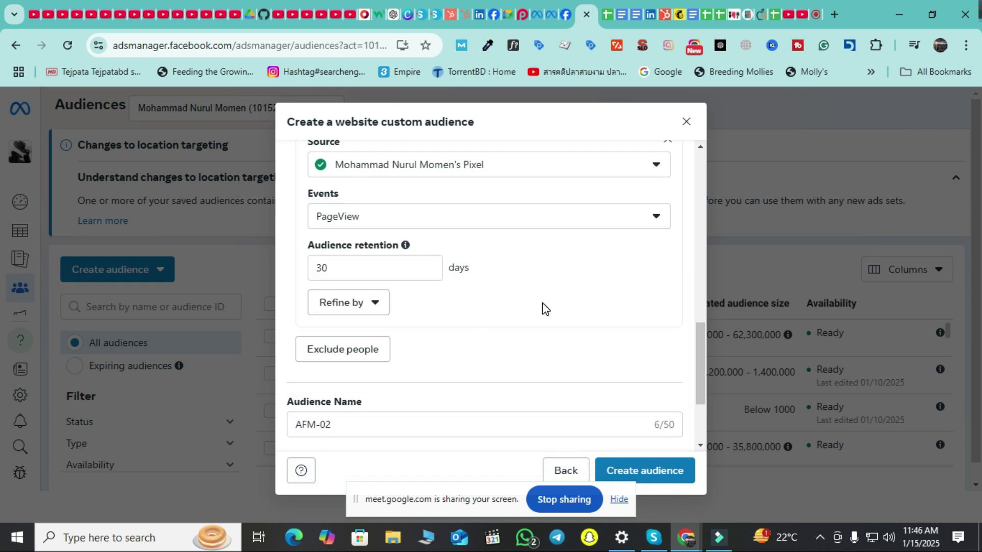
# Step: Compare the Include criteria of both inclusion groups with the Exclude criteria of the PageView group
pyautogui.scroll(4, 544, 312)
pyautogui.scroll(-4, 544, 332)
pyautogui.scroll(-1, 540, 336)
pyautogui.scroll(3, 541, 340)
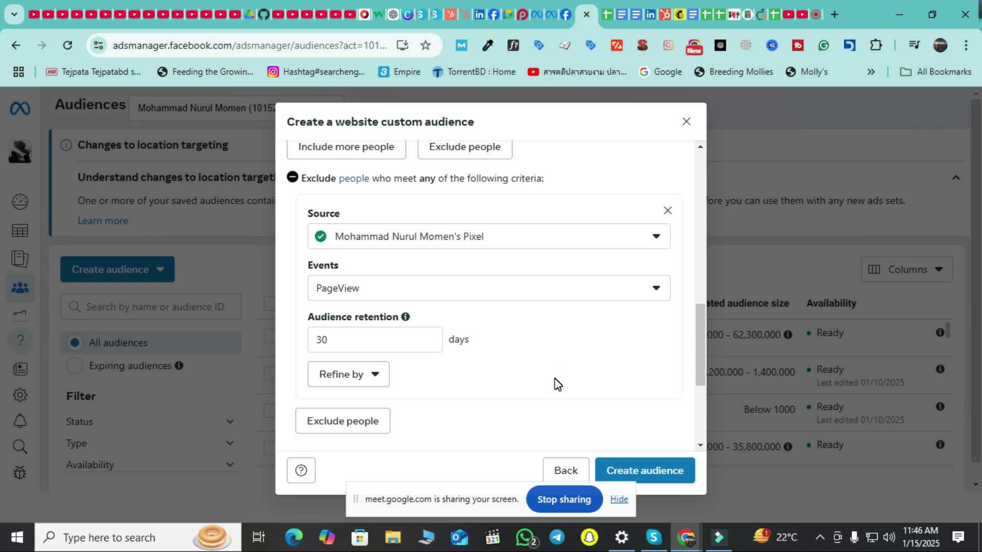
pyautogui.moveTo(302, 182); pyautogui.dragTo(332, 183)
pyautogui.scroll(5, 488, 363)
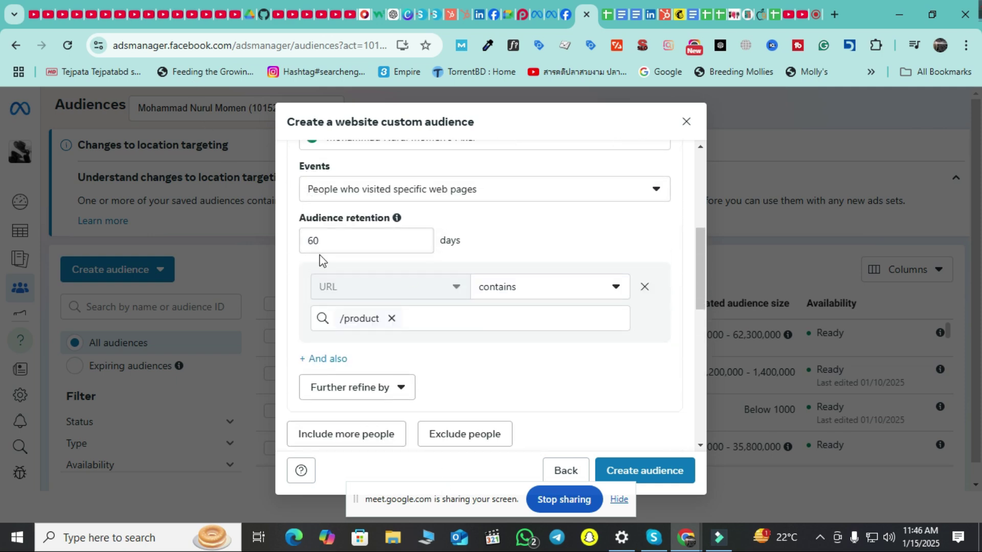
pyautogui.scroll(3, 320, 255)
pyautogui.scroll(3, 339, 278)
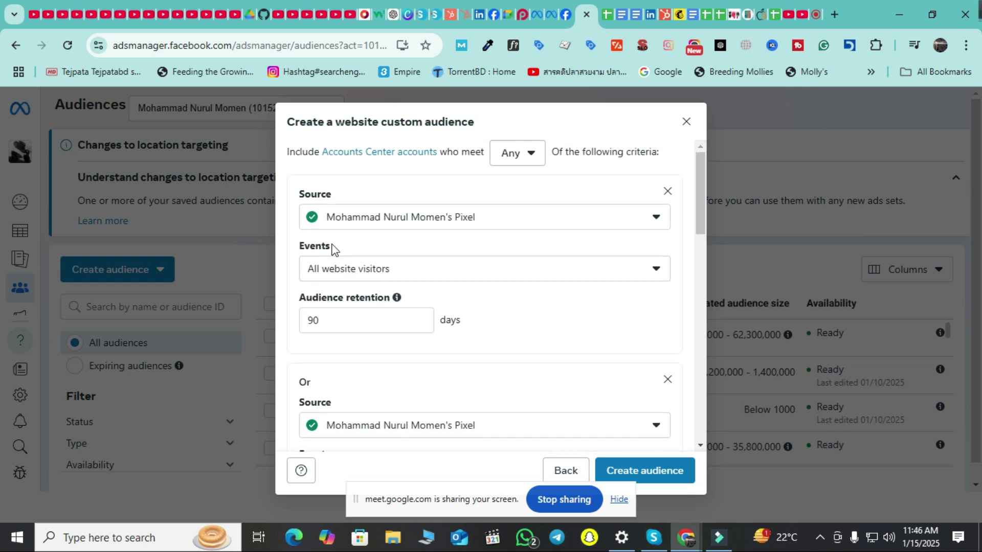
pyautogui.scroll(-5, 366, 296)
pyautogui.scroll(5, 348, 235)
pyautogui.moveTo(287, 153); pyautogui.dragTo(321, 157)
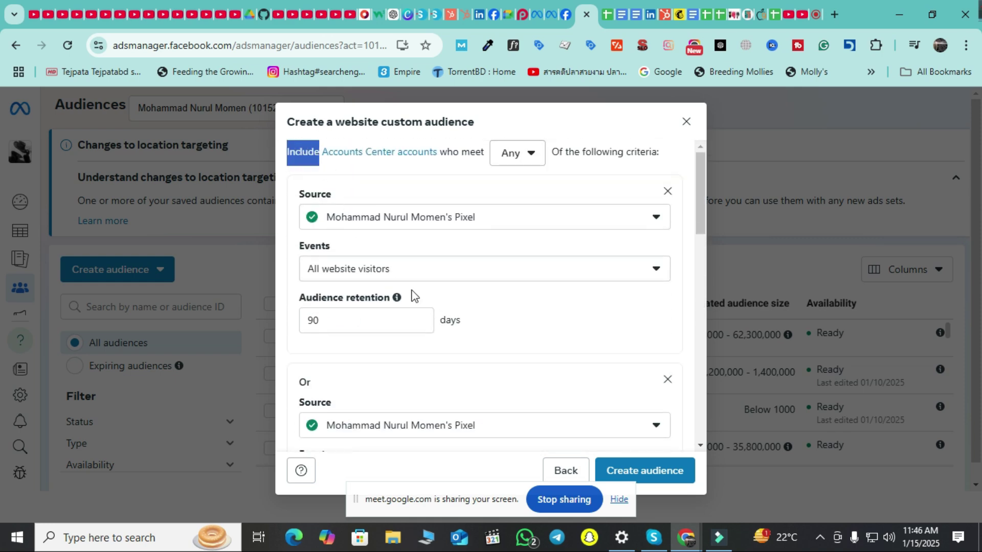
pyautogui.scroll(-6, 465, 322)
pyautogui.scroll(-3, 469, 332)
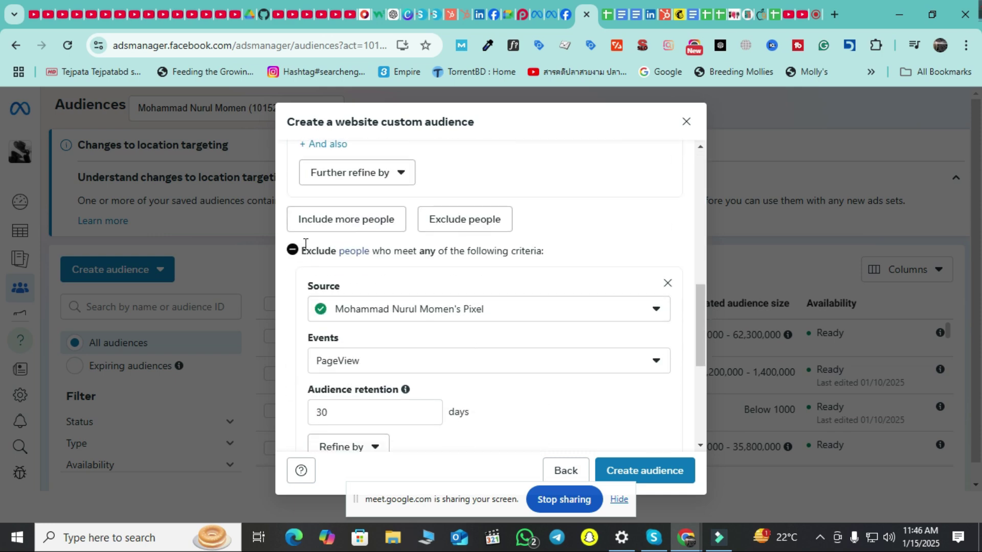
# Step: Create the AFM-02 website custom audience and look through the suggested next steps
pyautogui.scroll(-2, 389, 312)
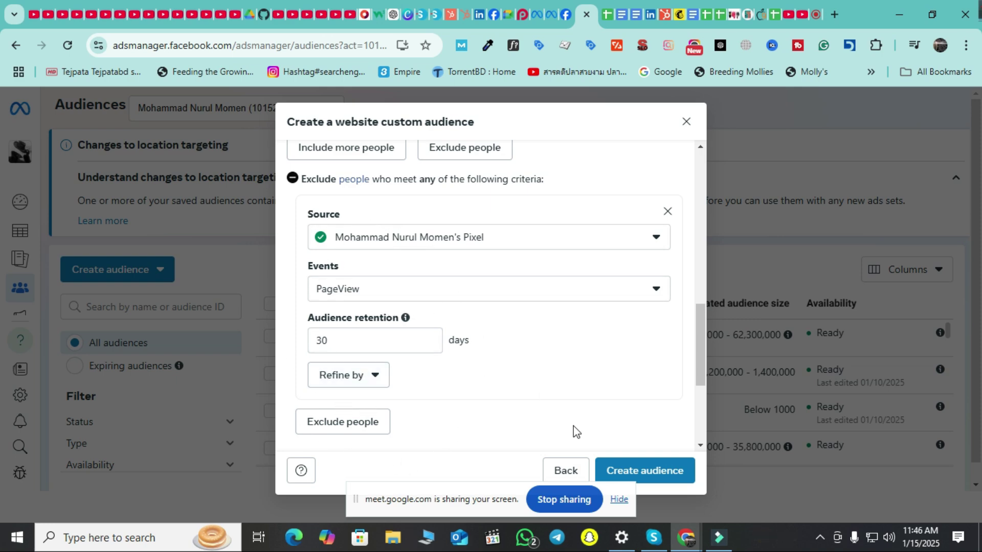
pyautogui.scroll(-4, 630, 378)
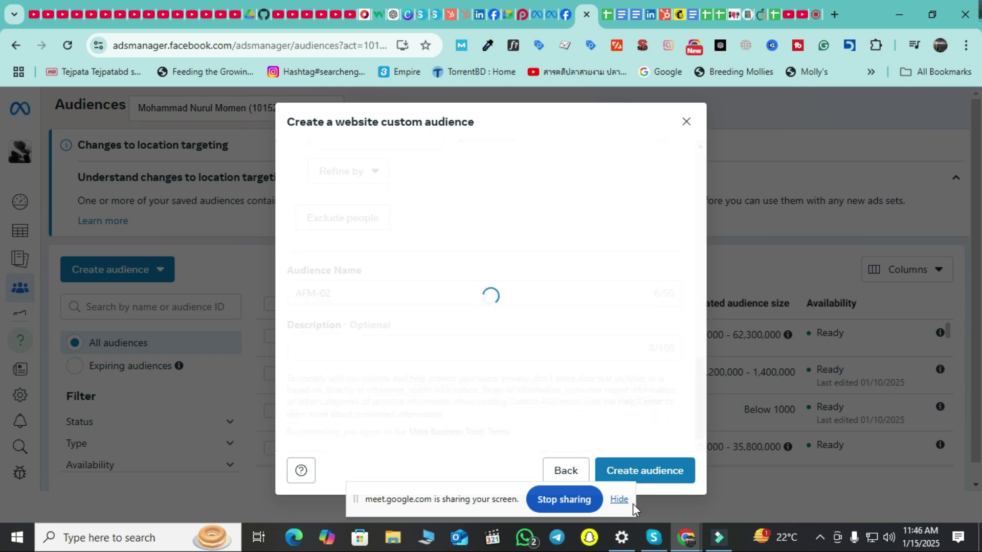
pyautogui.moveTo(773, 537)
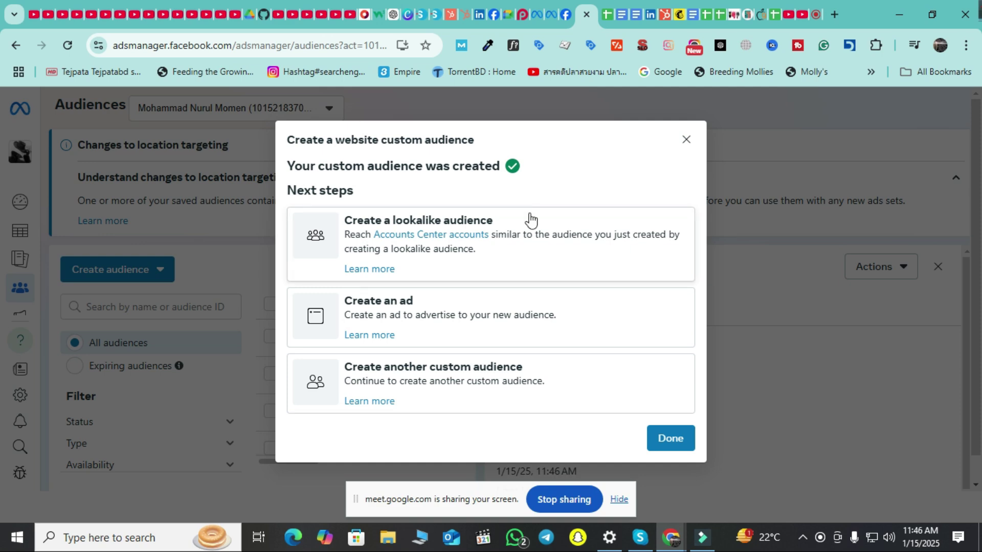
pyautogui.scroll(-1, 552, 340)
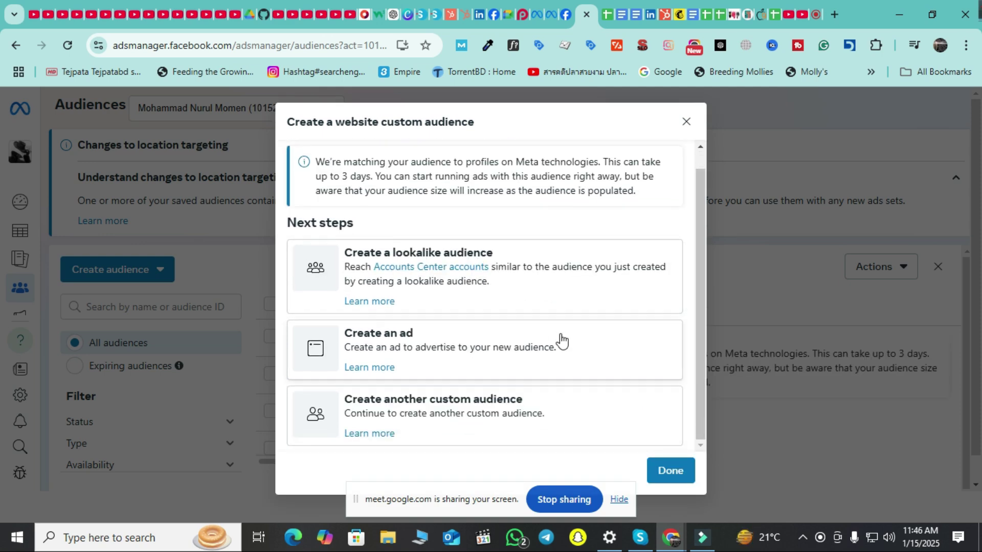
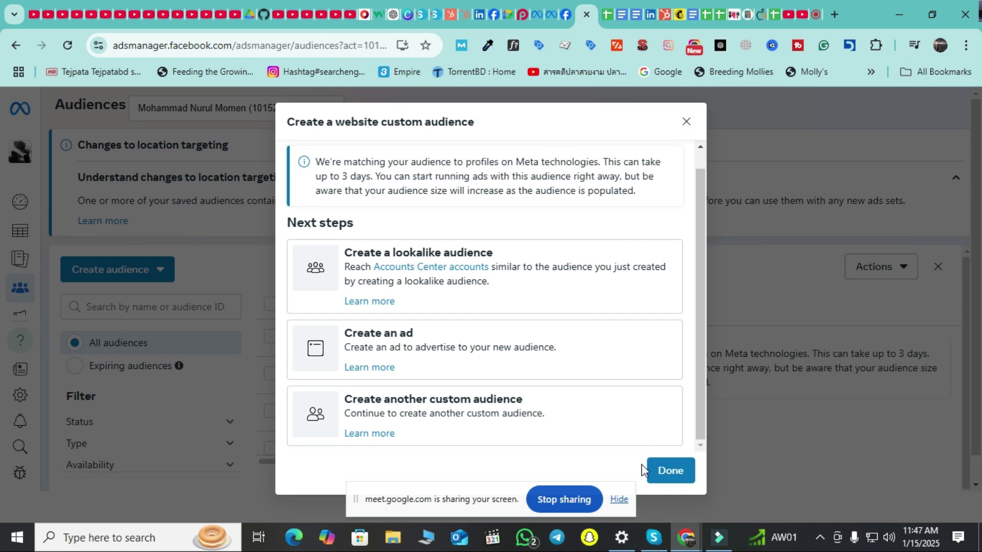
# Step: Close the finished AFM-02 audience dialog and create a new Engagement campaign with the manual engagement campaign setup
pyautogui.click(673, 473)
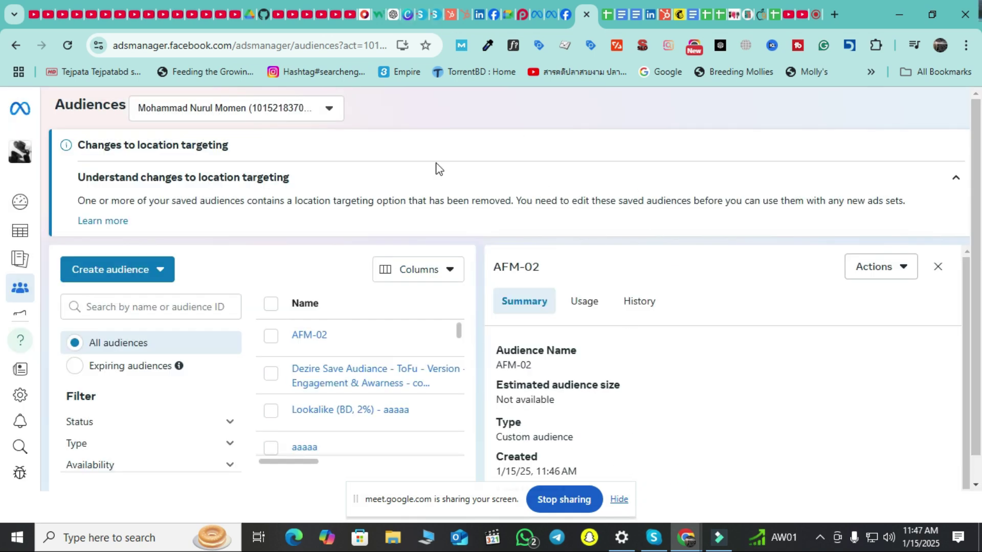
pyautogui.click(551, 17)
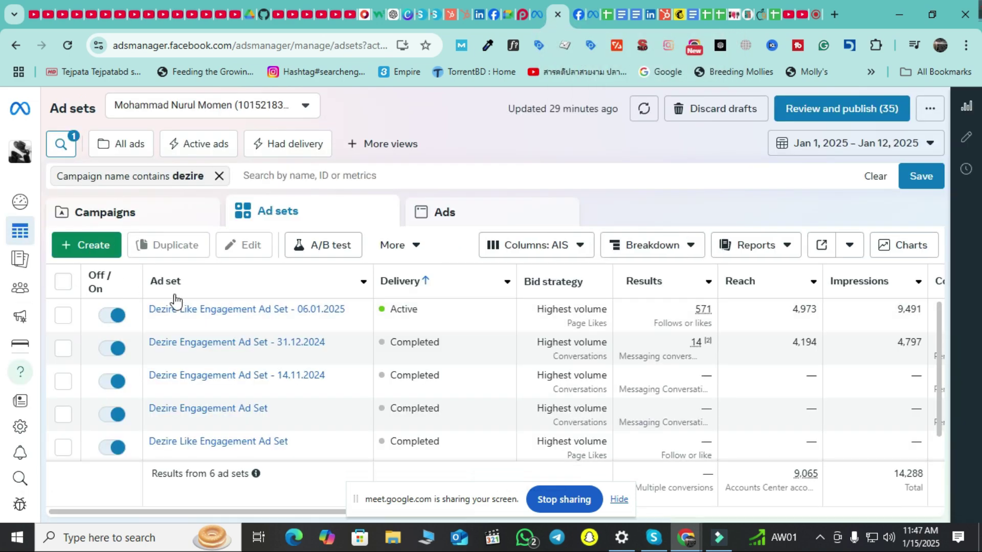
pyautogui.click(87, 247)
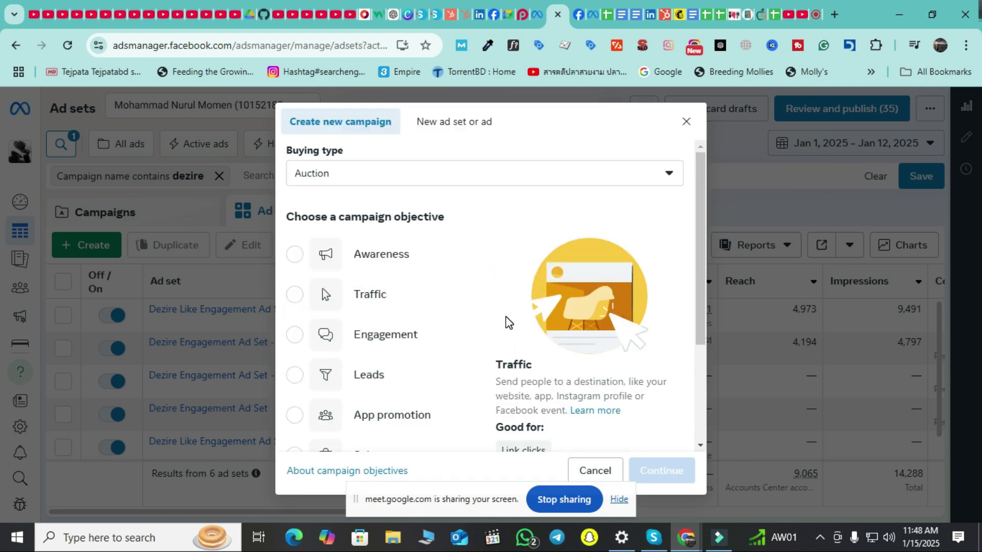
pyautogui.click(304, 350)
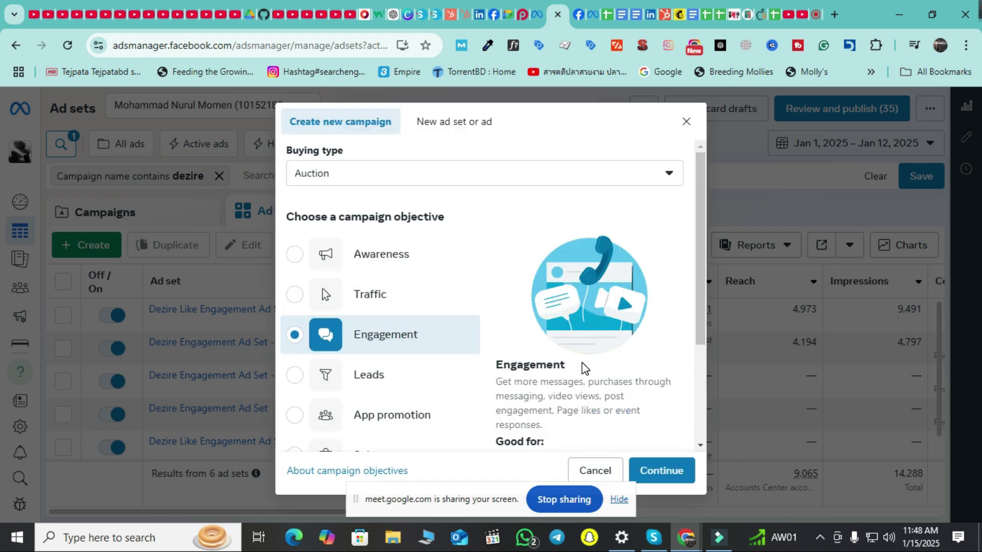
pyautogui.scroll(-2, 581, 369)
pyautogui.click(674, 463)
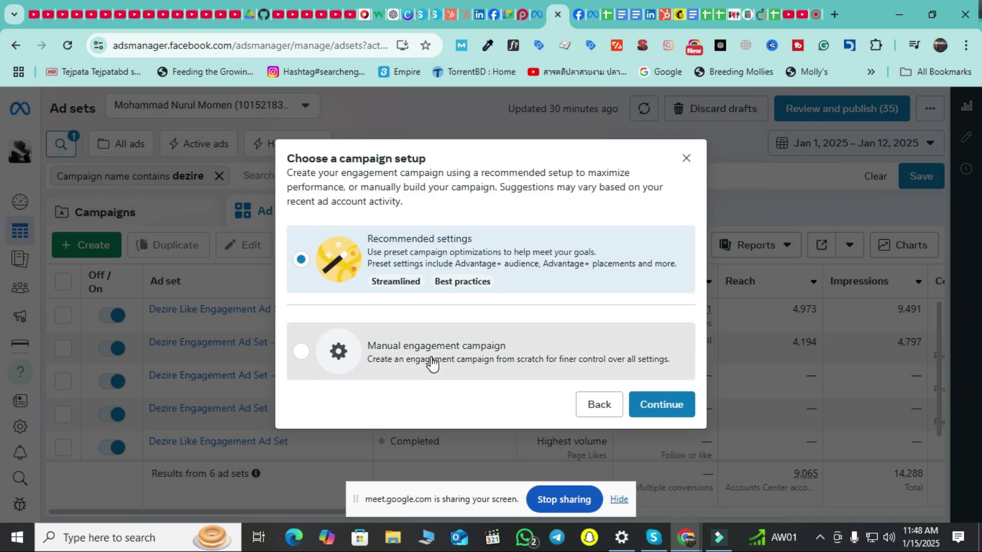
pyautogui.click(432, 364)
pyautogui.click(644, 403)
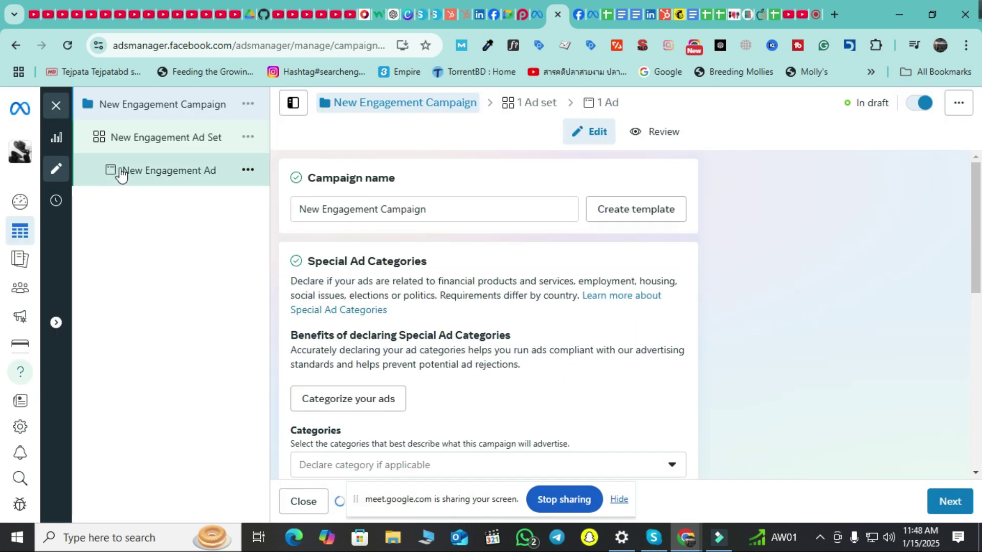
# Step: In the new engagement ad set, switch the targeting from Advantage+ audience to the original audience options
pyautogui.click(205, 147)
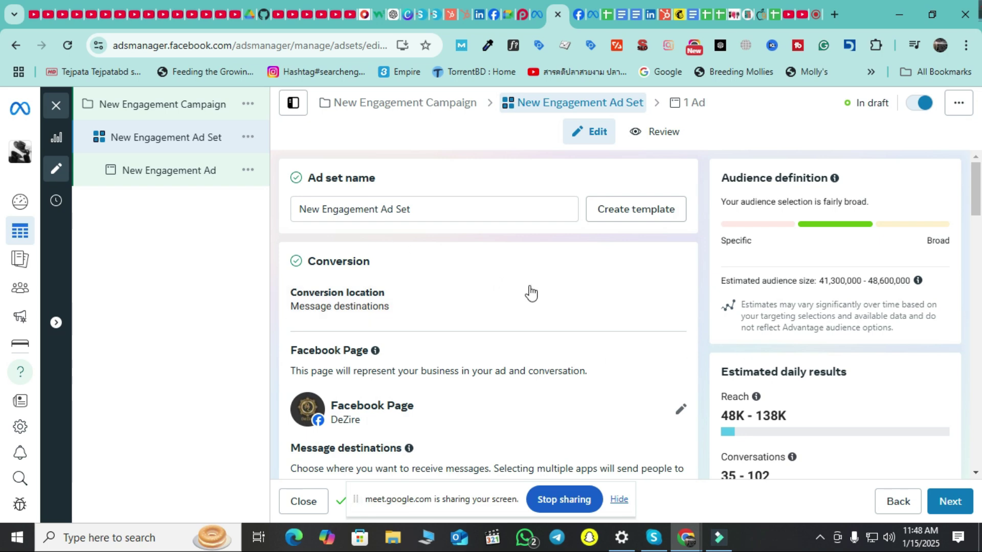
pyautogui.scroll(-10, 542, 317)
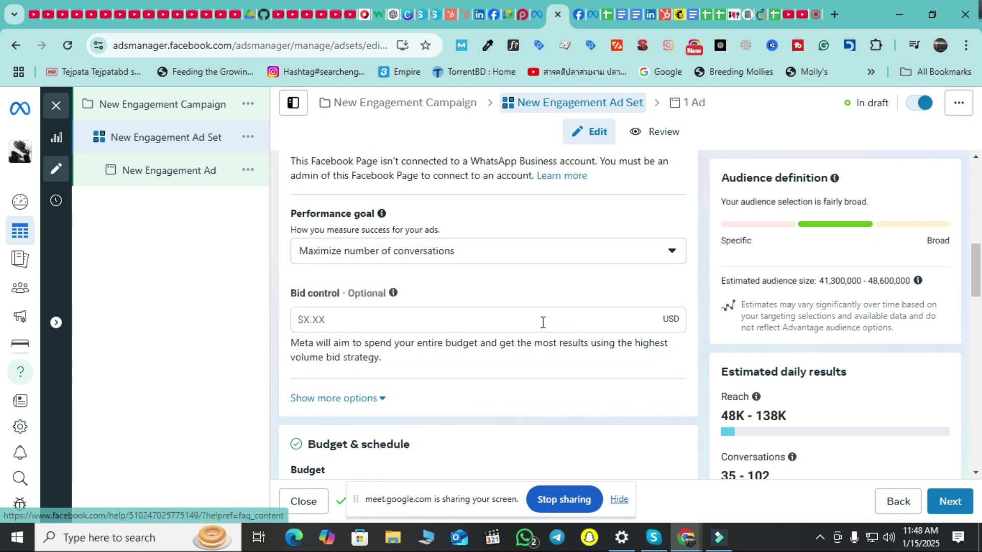
pyautogui.scroll(-7, 542, 323)
pyautogui.scroll(-5, 545, 329)
pyautogui.scroll(3, 522, 334)
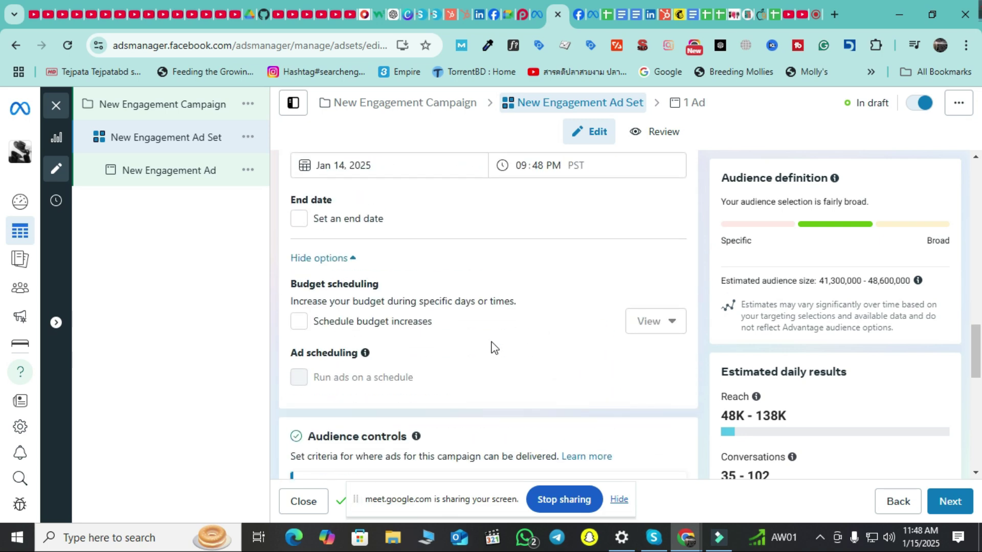
pyautogui.scroll(-6, 541, 378)
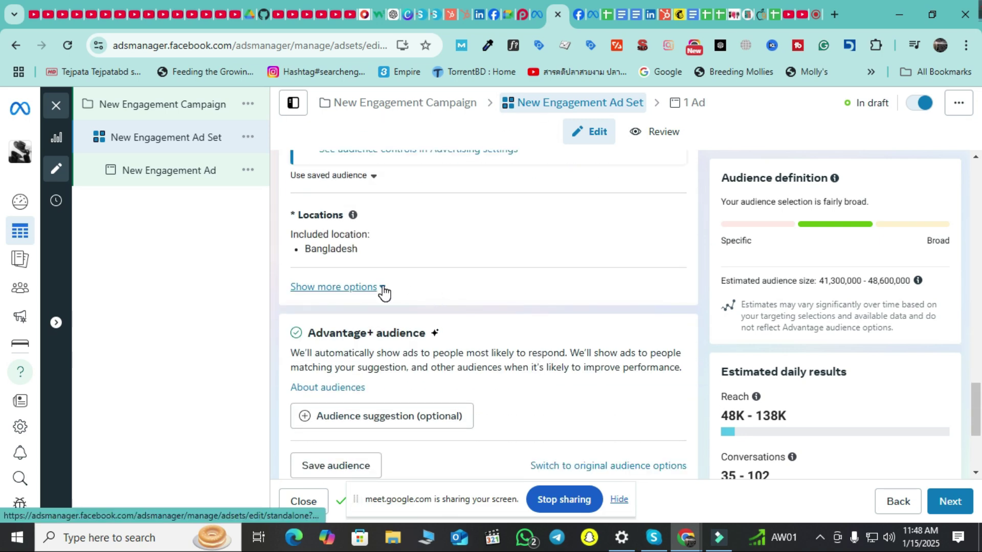
pyautogui.click(384, 292)
pyautogui.scroll(-4, 427, 296)
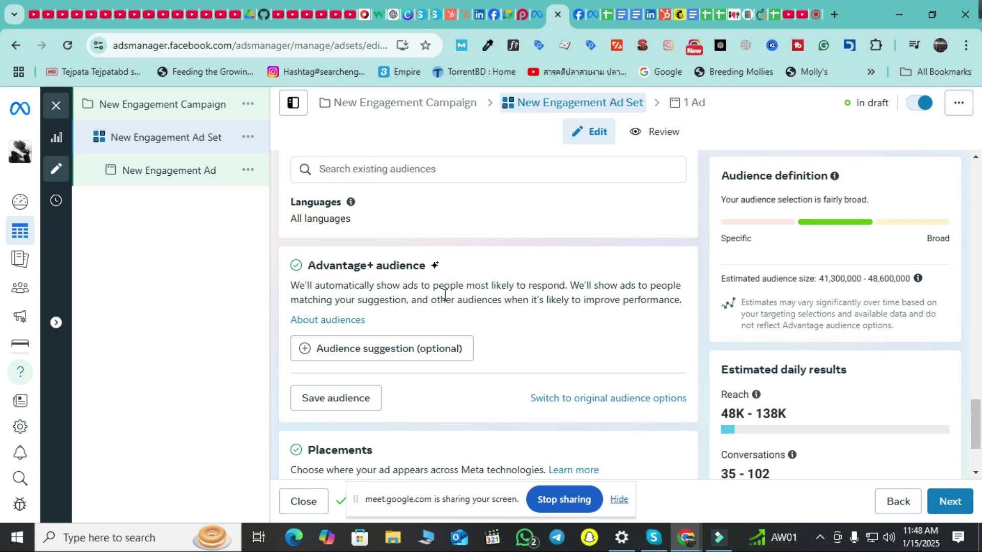
pyautogui.click(576, 404)
pyautogui.click(535, 351)
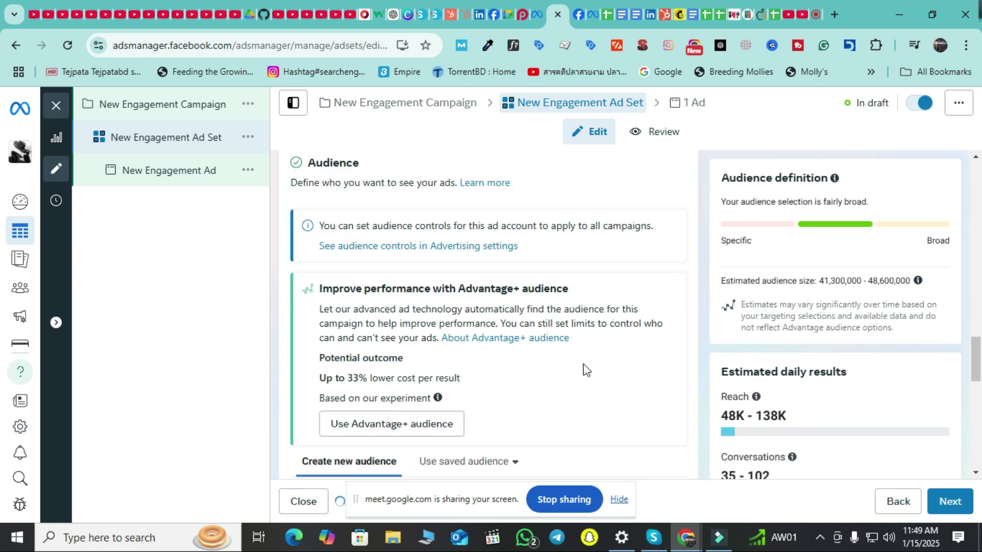
# Step: Look through the list of saved audiences available for the ad set without choosing one
pyautogui.scroll(-3, 586, 369)
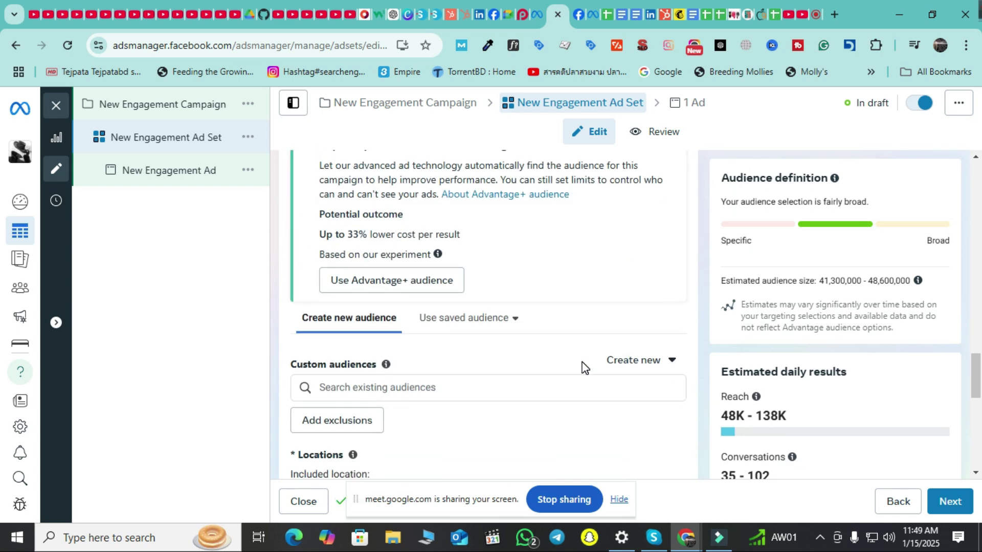
pyautogui.click(466, 323)
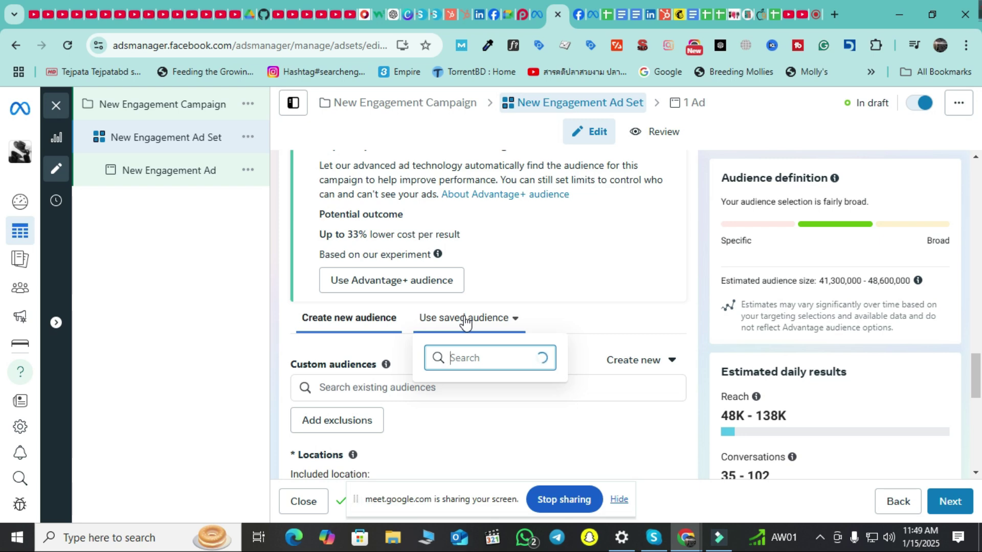
pyautogui.click(234, 343)
pyautogui.scroll(1, 572, 354)
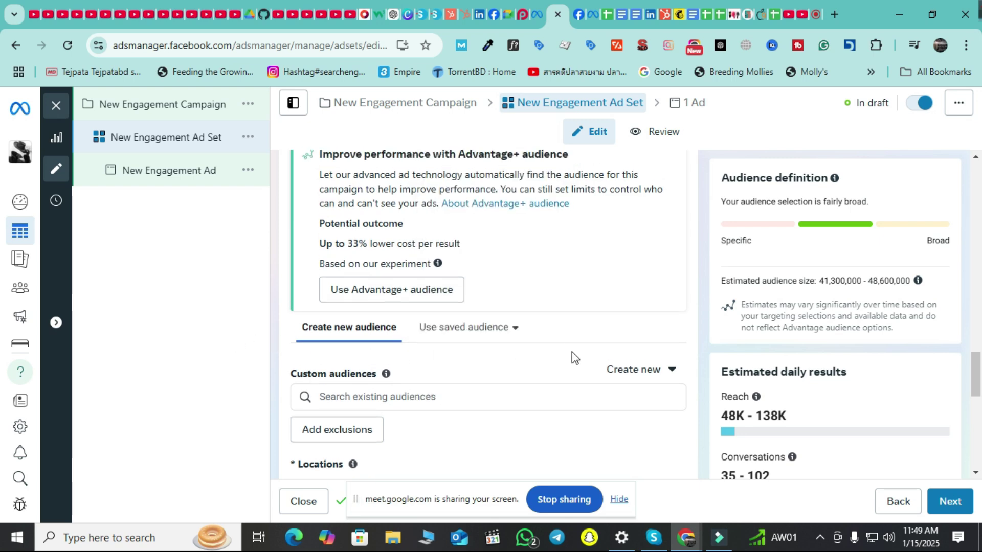
pyautogui.scroll(2, 571, 351)
pyautogui.scroll(-2, 575, 355)
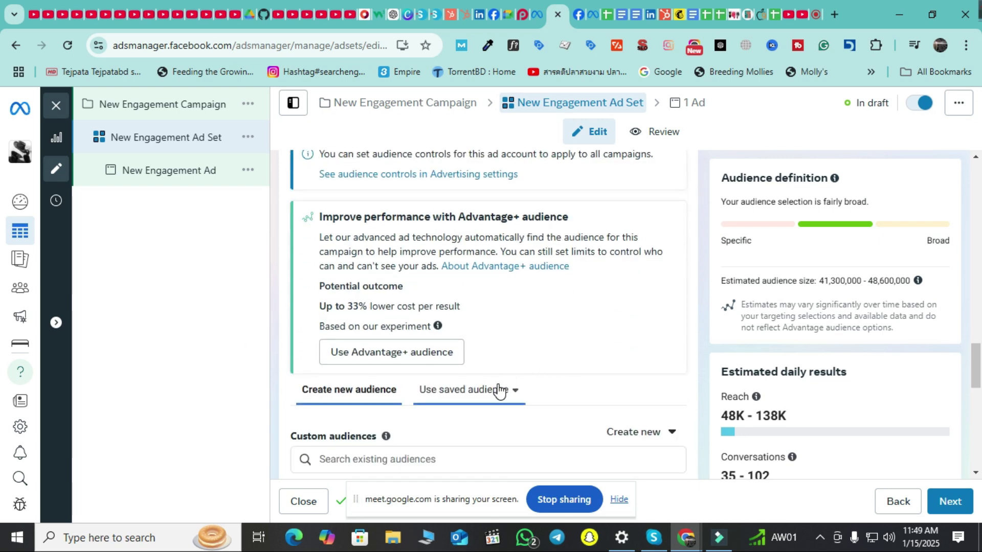
pyautogui.click(499, 391)
pyautogui.scroll(-3, 596, 358)
pyautogui.scroll(-15, 518, 342)
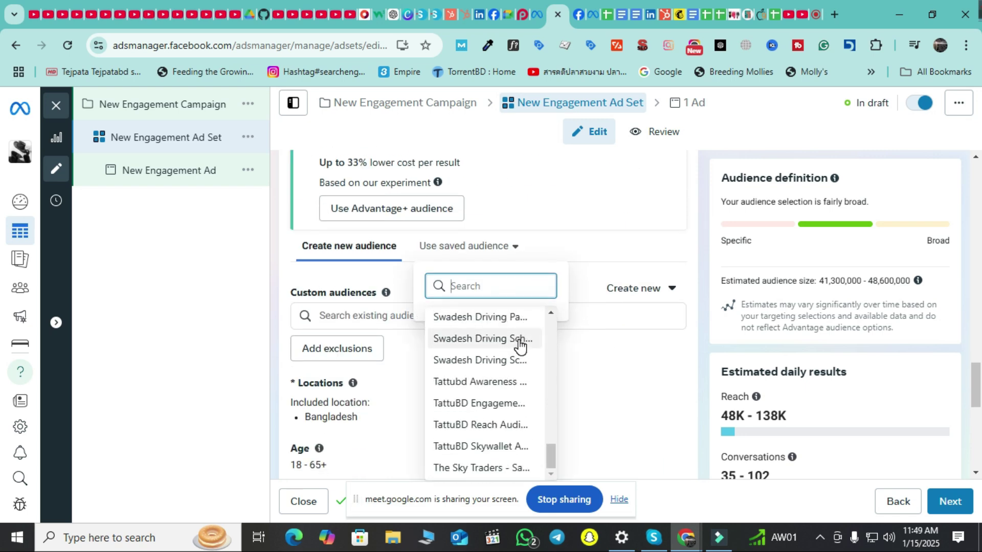
pyautogui.scroll(10, 519, 346)
pyautogui.click(210, 371)
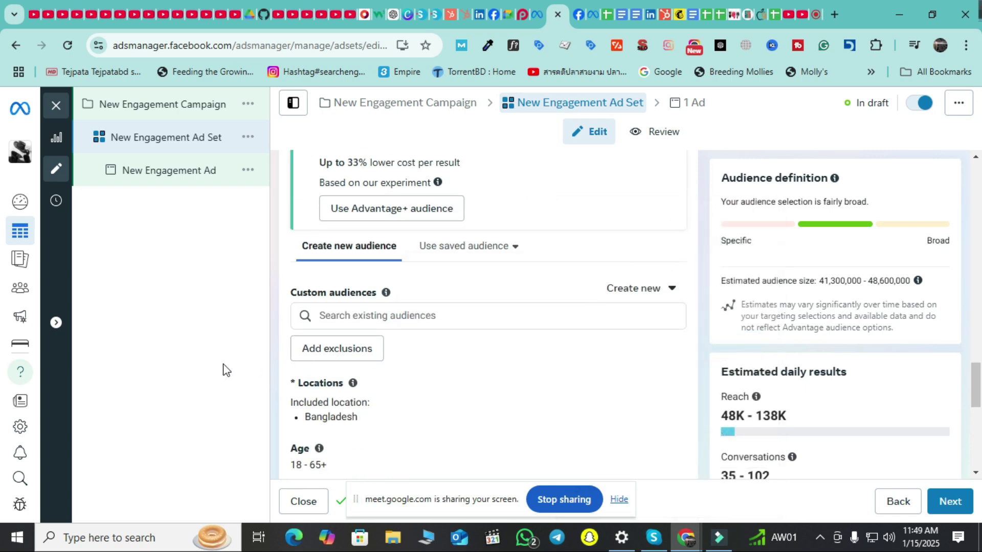
# Step: Add the website audience AFM-02 to the ad set's custom audiences
pyautogui.scroll(6, 485, 347)
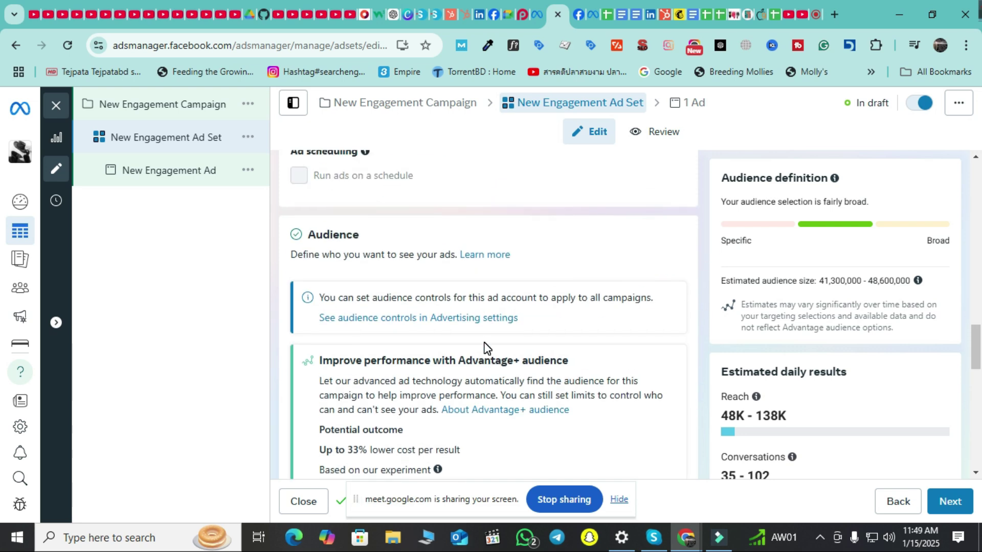
pyautogui.scroll(-6, 486, 345)
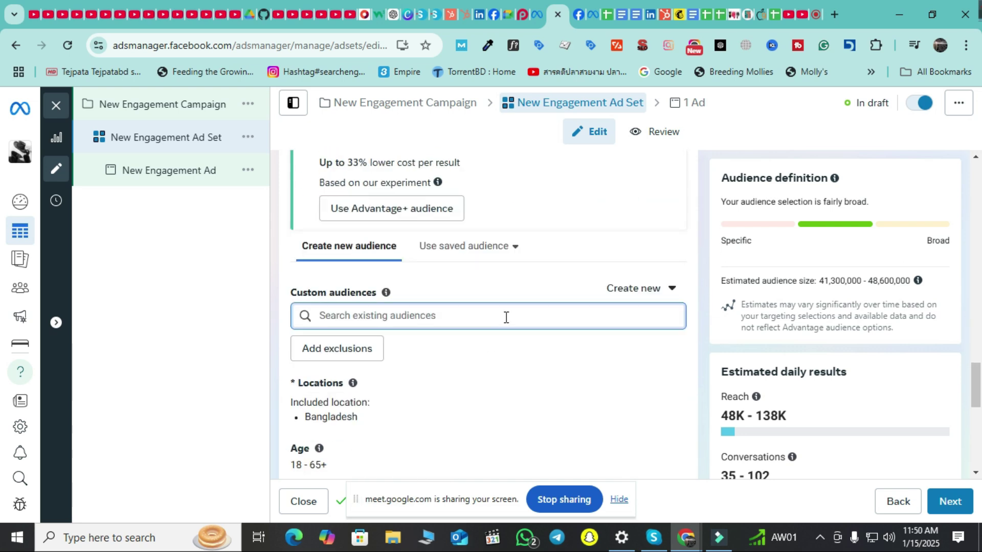
pyautogui.click(506, 317)
pyautogui.click(279, 346)
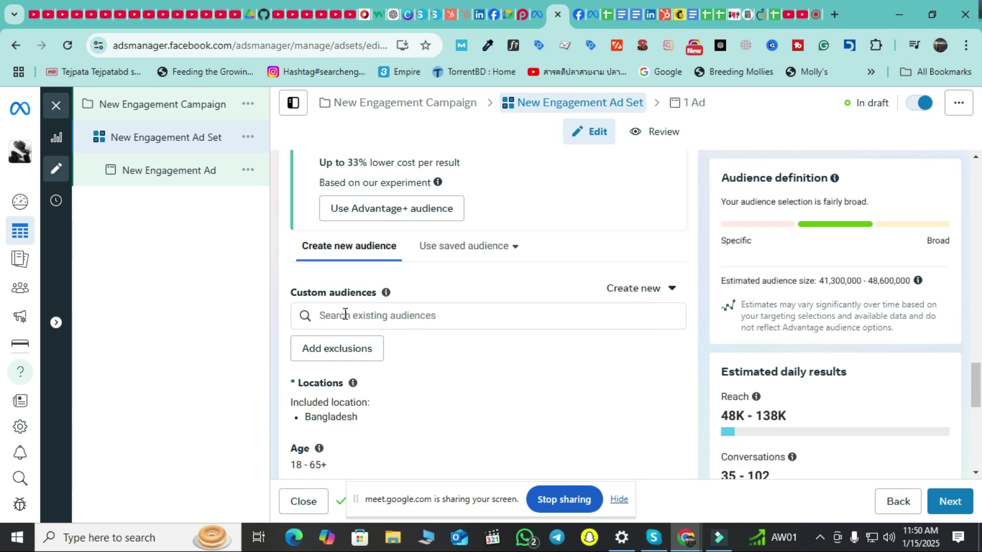
pyautogui.click(484, 255)
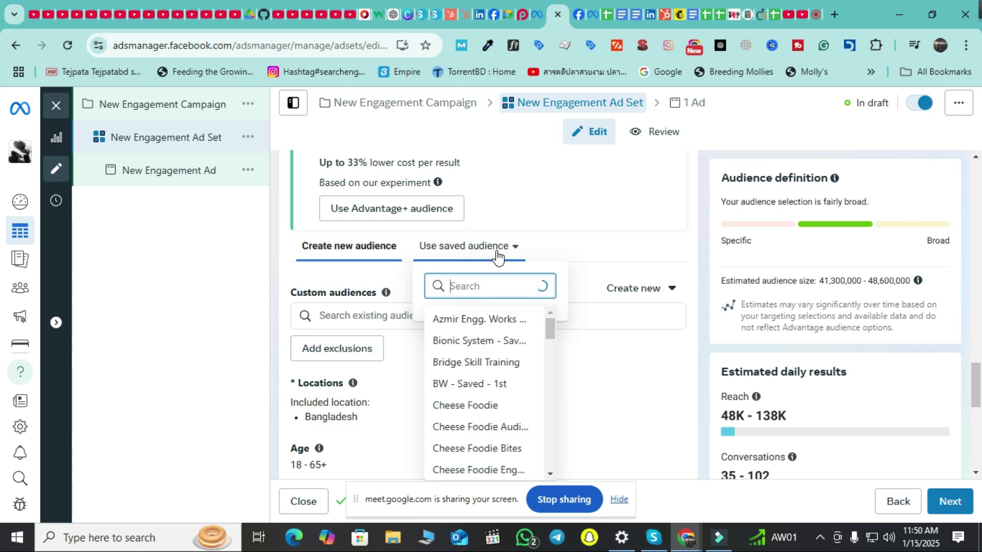
pyautogui.click(344, 316)
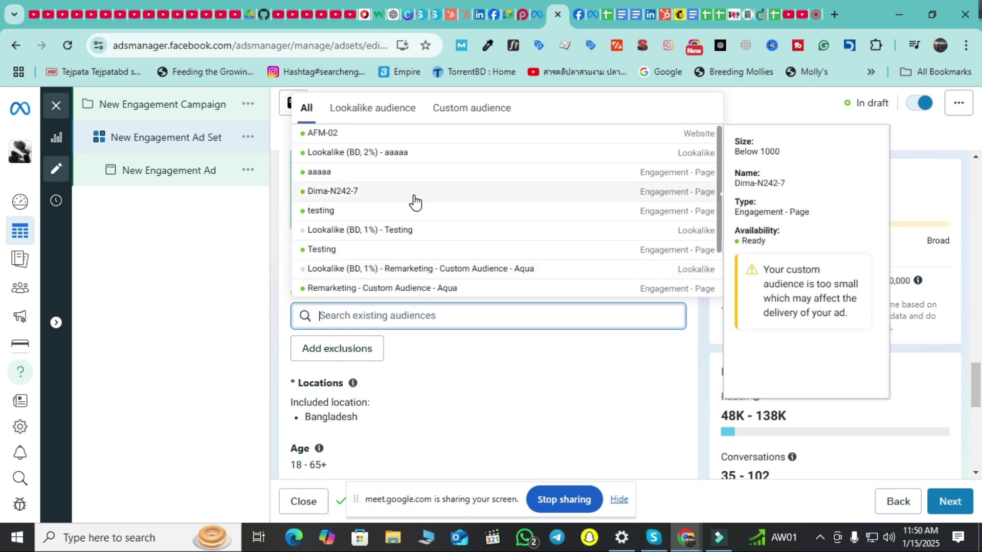
pyautogui.click(409, 139)
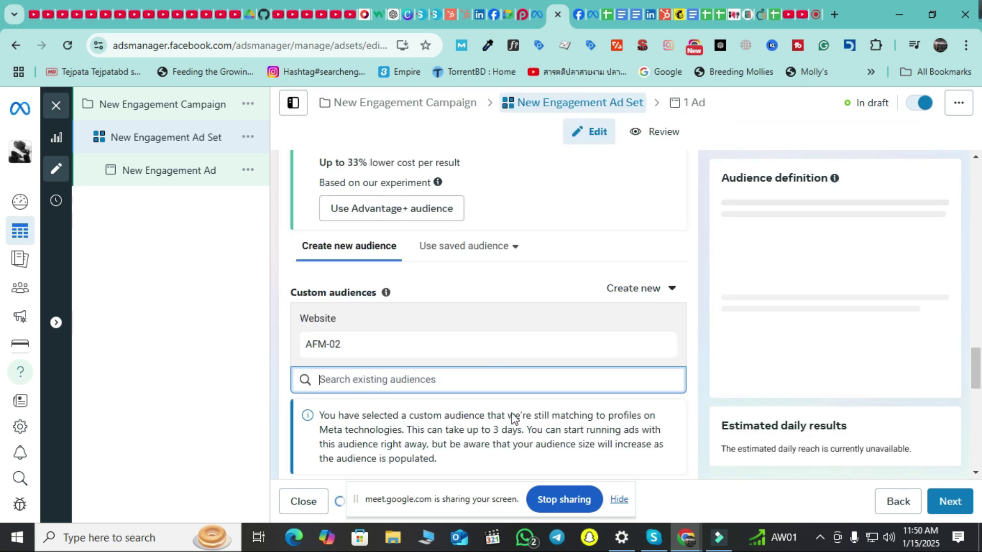
pyautogui.click(230, 408)
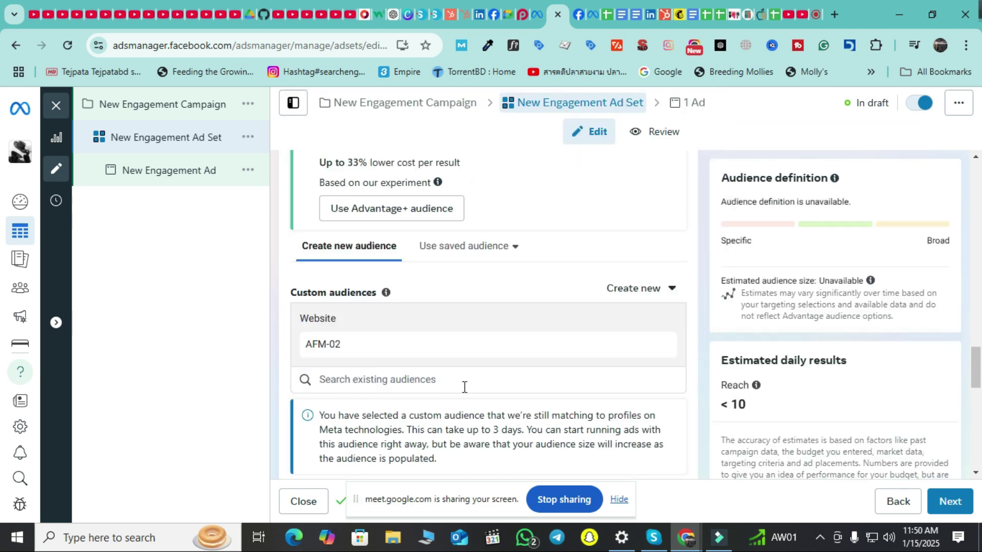
# Step: Add Lookalike (BD, 2%) - aaaaa to the ad set's custom audiences
pyautogui.click(444, 384)
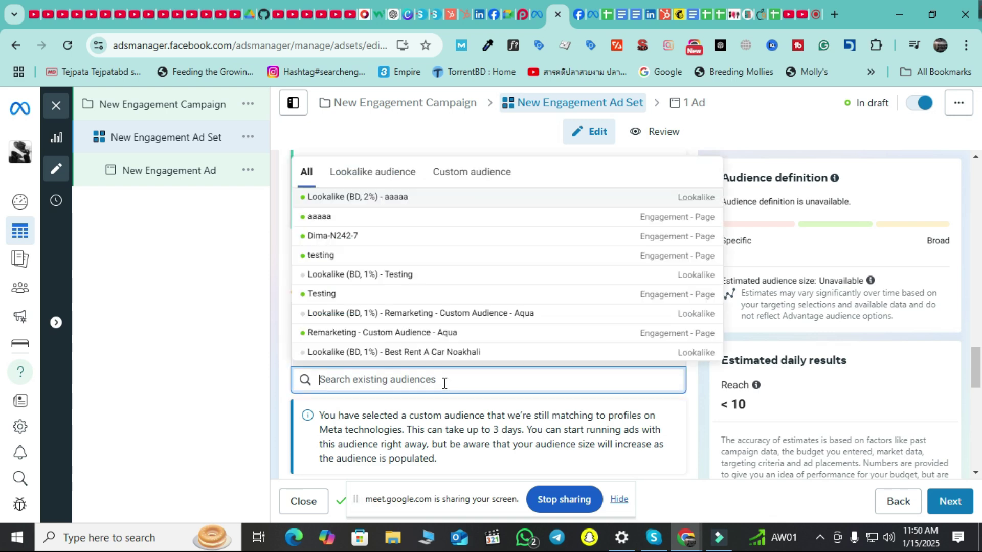
pyautogui.click(355, 201)
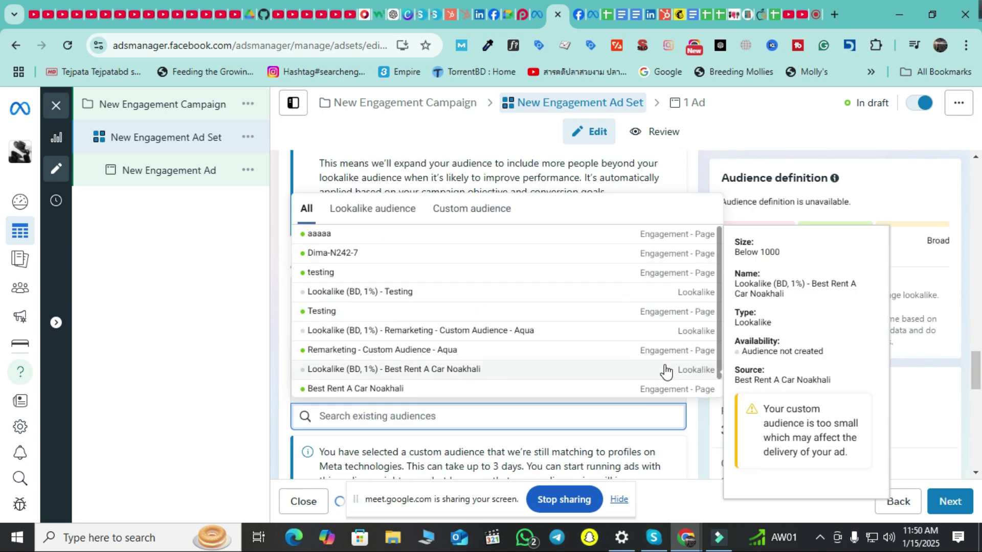
pyautogui.click(216, 327)
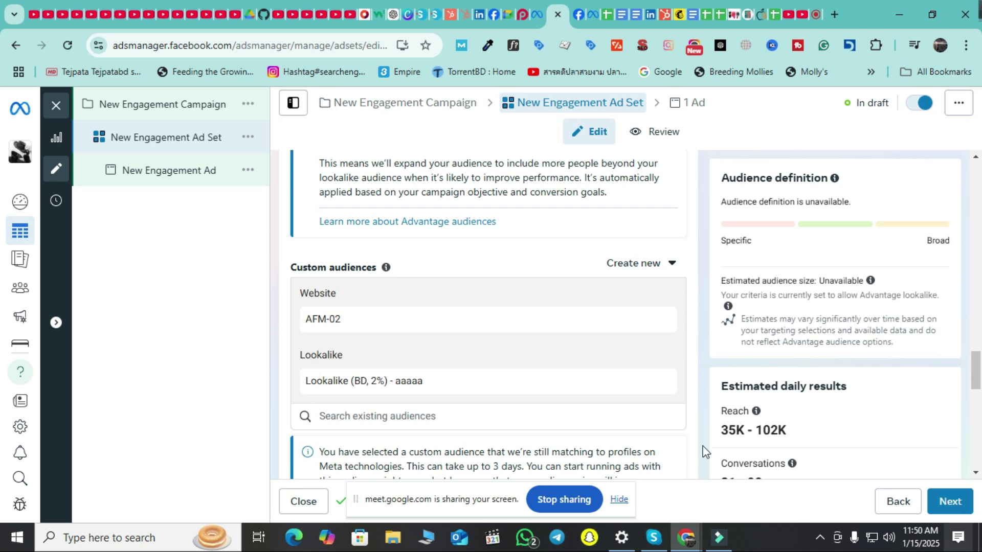
# Step: Review the ad set's custom audience selections together with its location, age, gender, detailed targeting and language settings
pyautogui.scroll(-8, 554, 387)
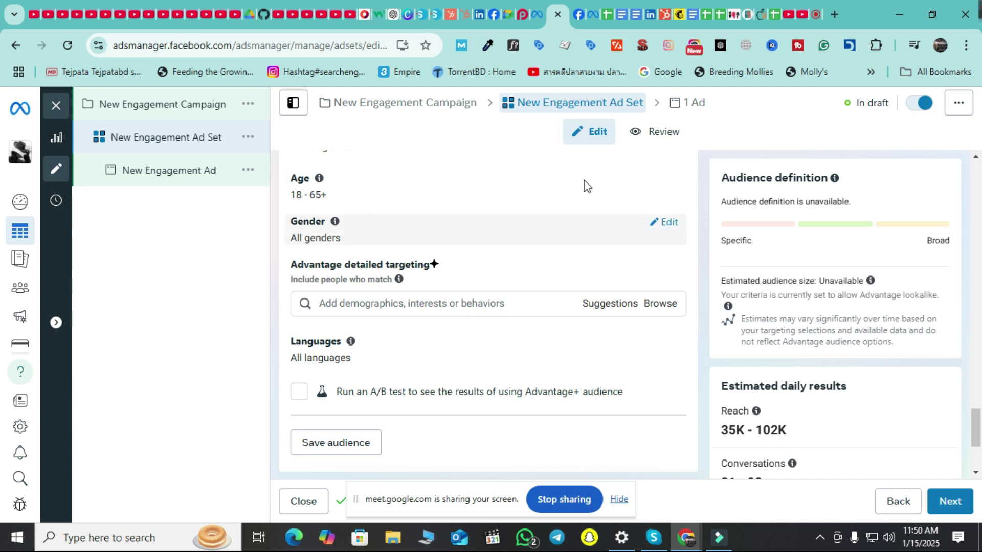
pyautogui.scroll(2, 519, 368)
pyautogui.scroll(3, 555, 412)
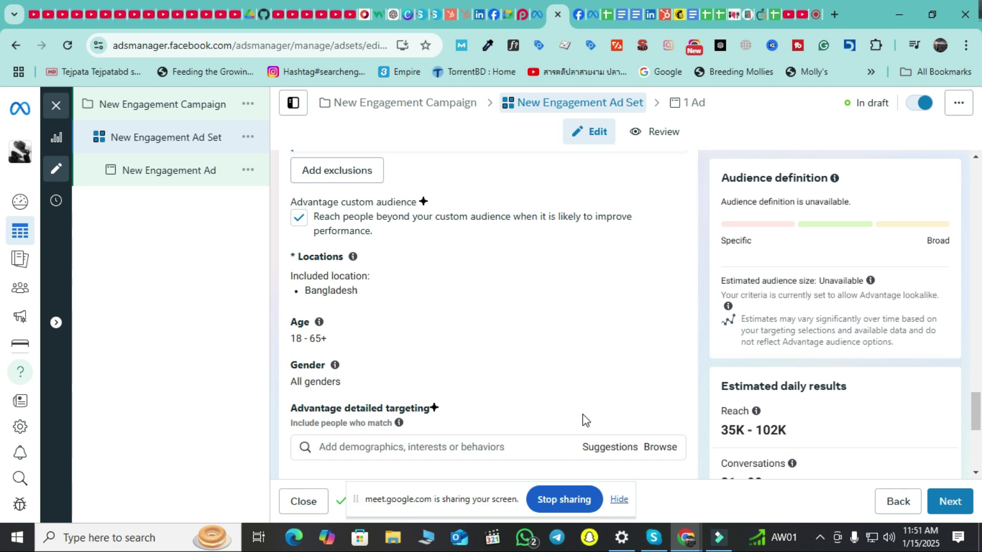
pyautogui.scroll(2, 511, 414)
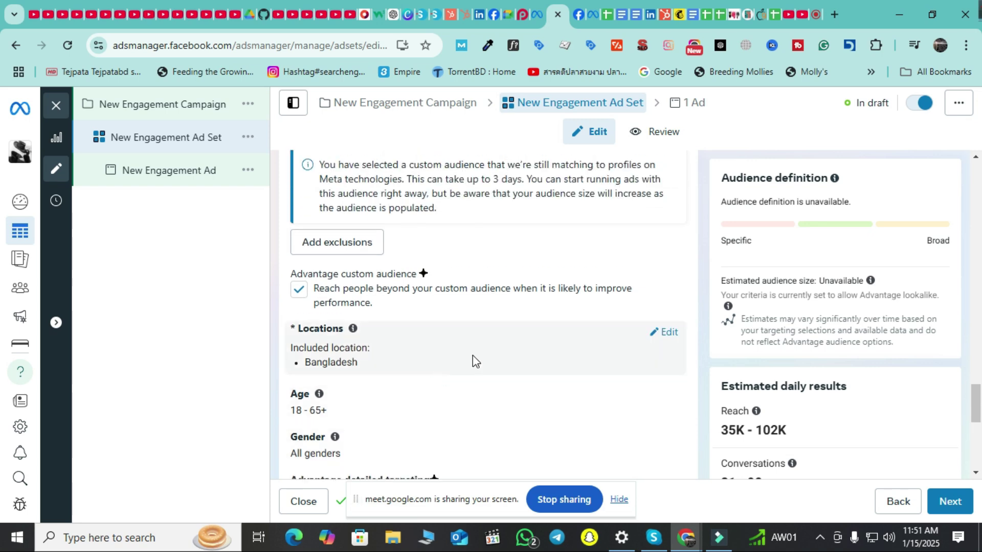
pyautogui.scroll(-2, 466, 357)
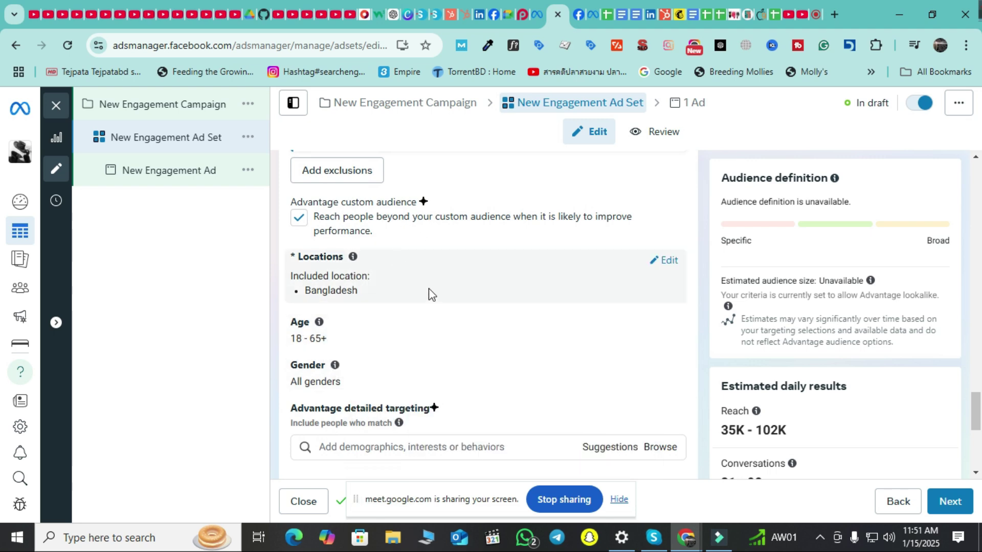
pyautogui.scroll(8, 431, 314)
pyautogui.scroll(3, 442, 337)
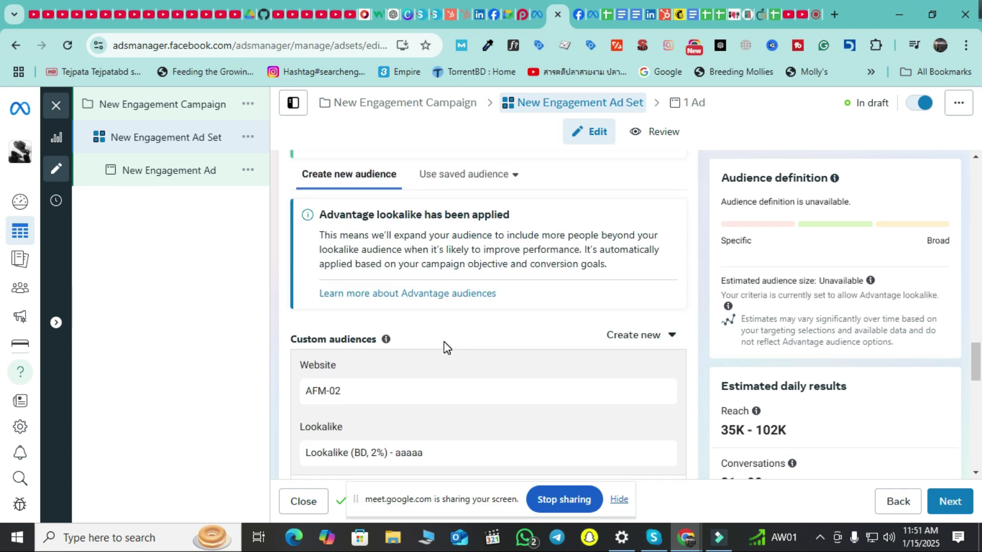
pyautogui.scroll(-2, 379, 347)
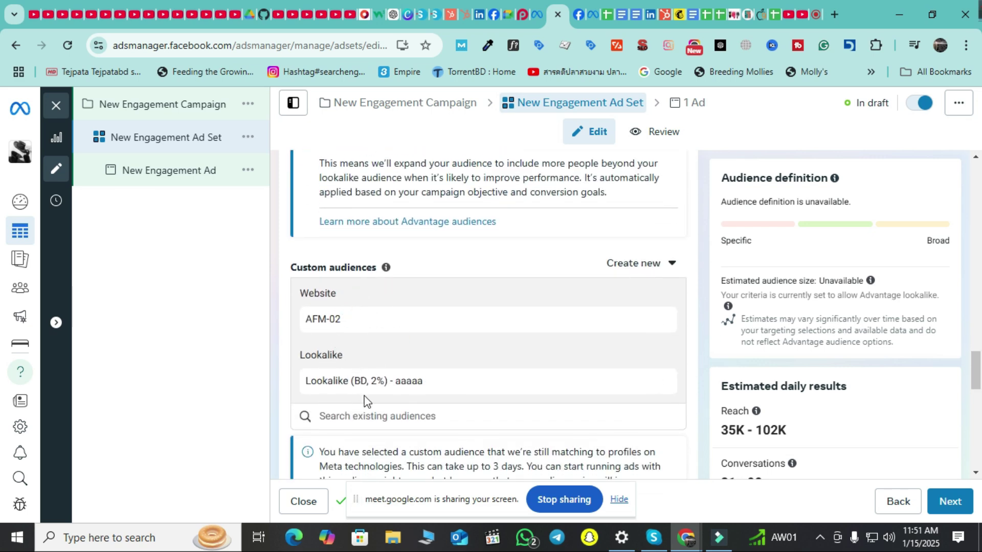
# Step: Apply the saved audience Bionic System - Saved Audiance to the ad set
pyautogui.scroll(3, 373, 399)
pyautogui.click(466, 257)
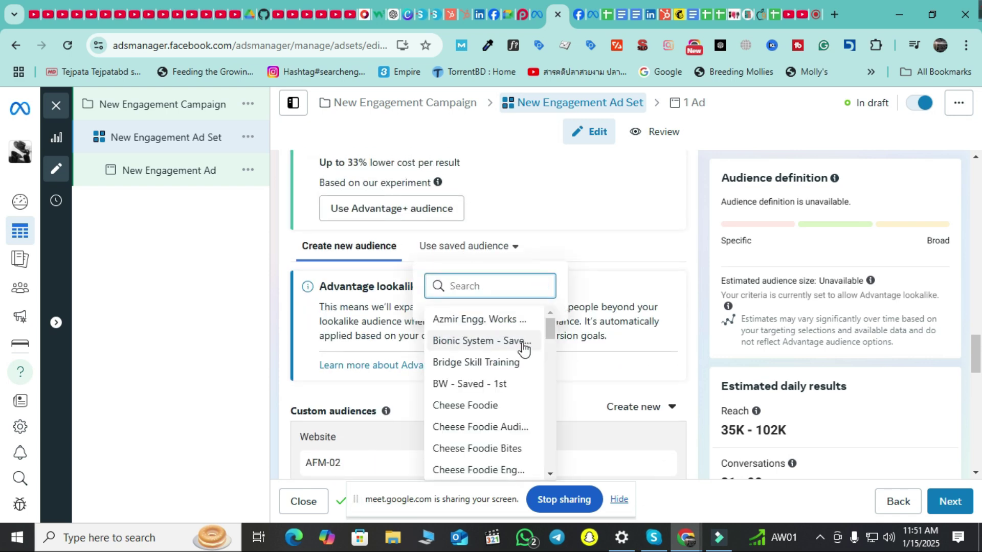
pyautogui.click(493, 341)
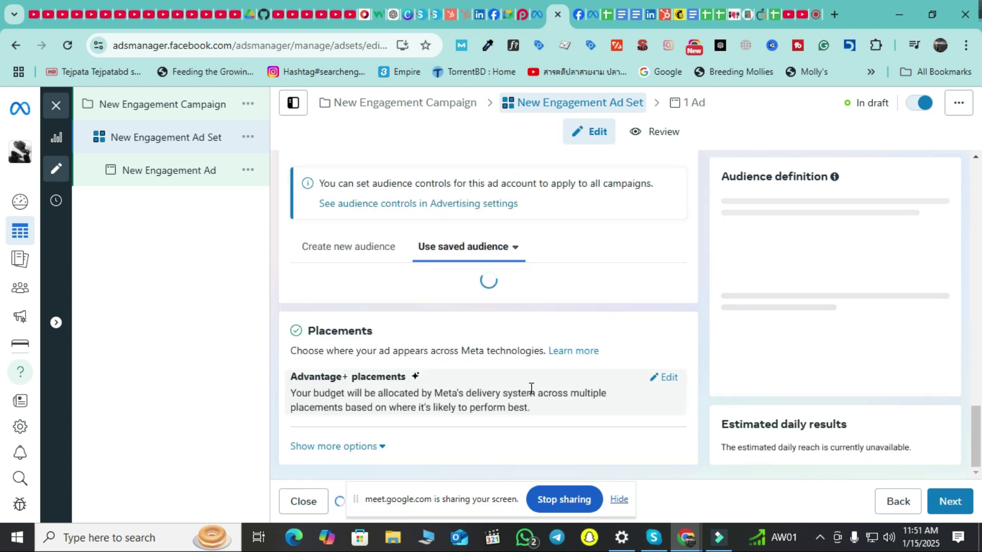
pyautogui.scroll(-3, 533, 387)
pyautogui.scroll(5, 445, 327)
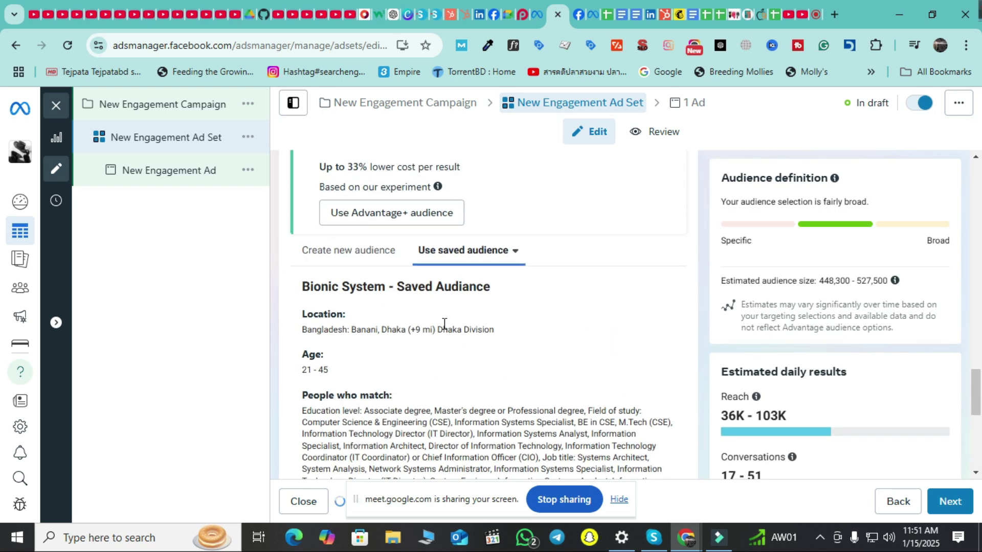
# Step: Review the applied saved audience's location, age and matching criteria along with the ad set's budget, schedule and audience sections
pyautogui.scroll(3, 412, 346)
pyautogui.scroll(-7, 449, 375)
pyautogui.scroll(-6, 460, 362)
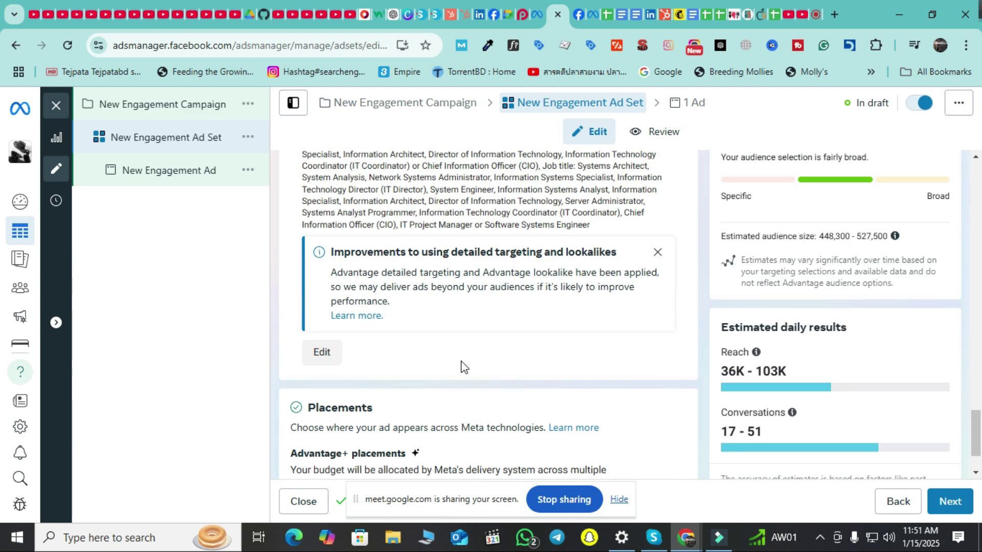
pyautogui.scroll(6, 464, 358)
pyautogui.scroll(12, 465, 358)
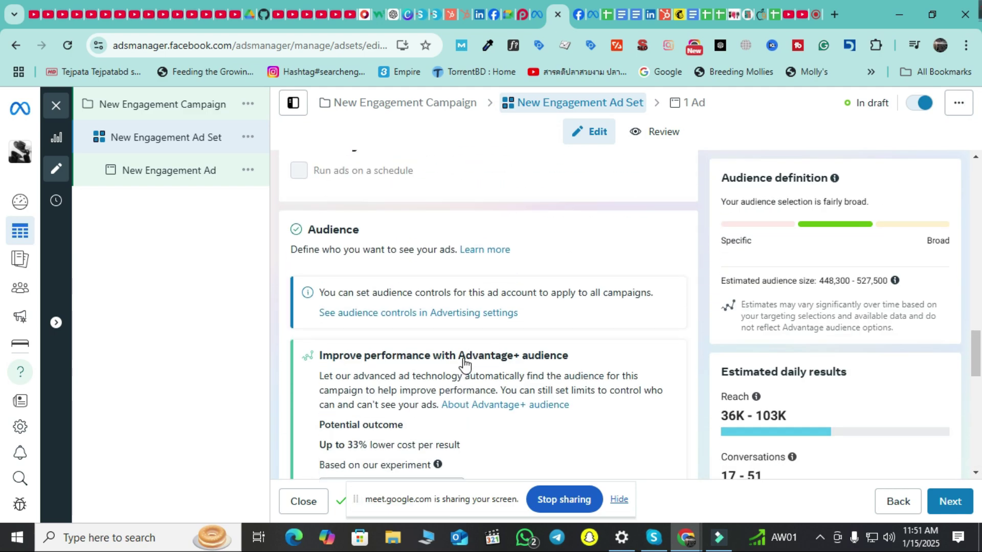
pyautogui.scroll(1, 465, 366)
pyautogui.scroll(-3, 466, 371)
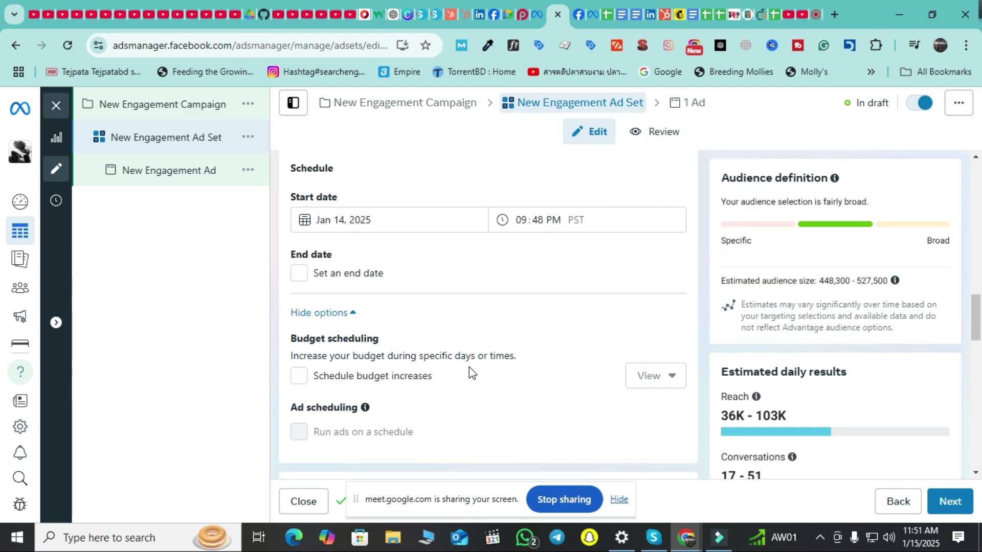
pyautogui.scroll(-3, 471, 373)
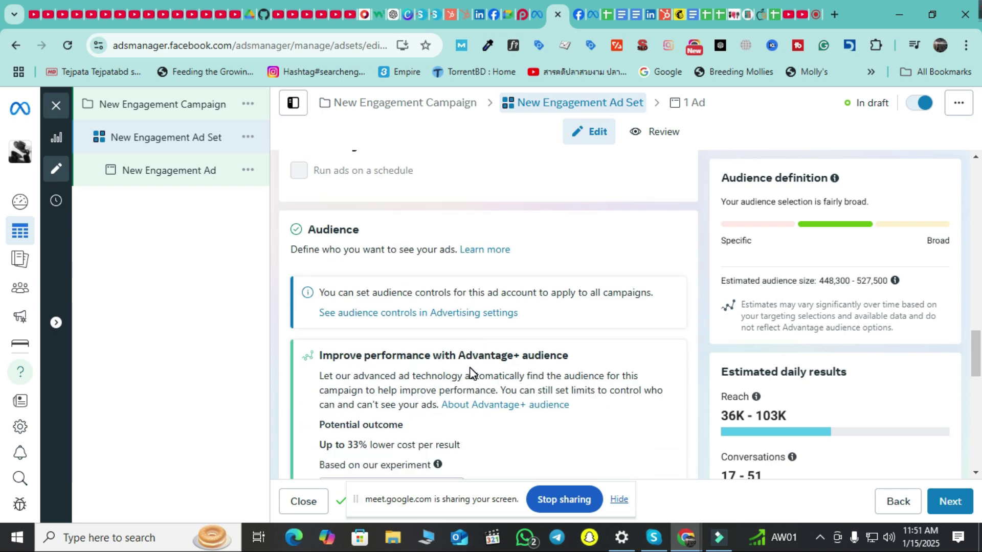
pyautogui.scroll(9, 469, 367)
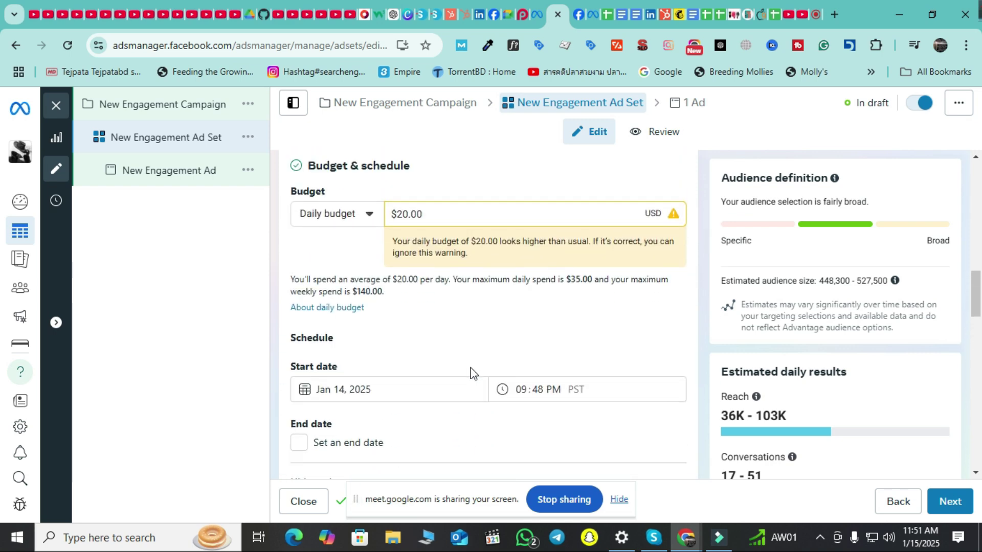
pyautogui.scroll(2, 465, 386)
pyautogui.scroll(-6, 465, 388)
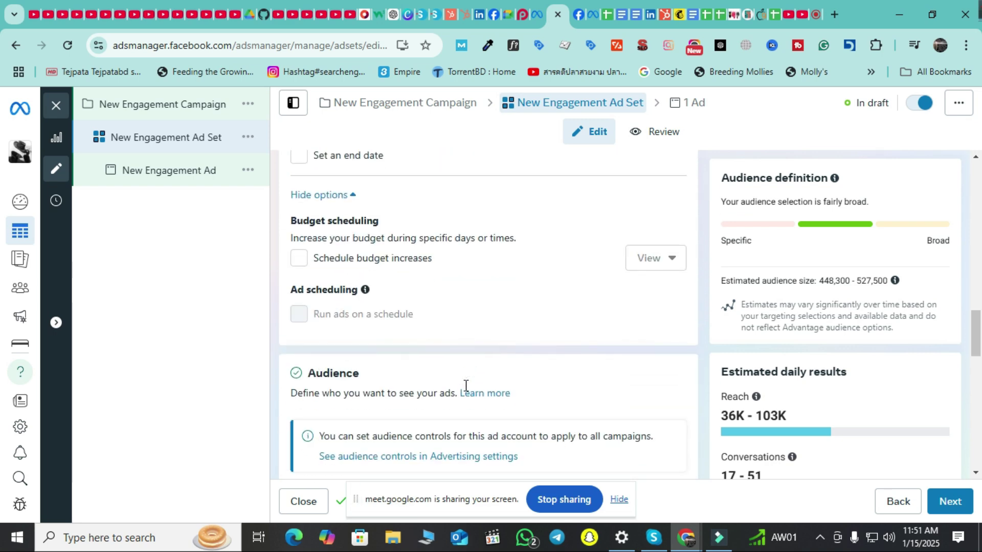
pyautogui.scroll(-4, 466, 393)
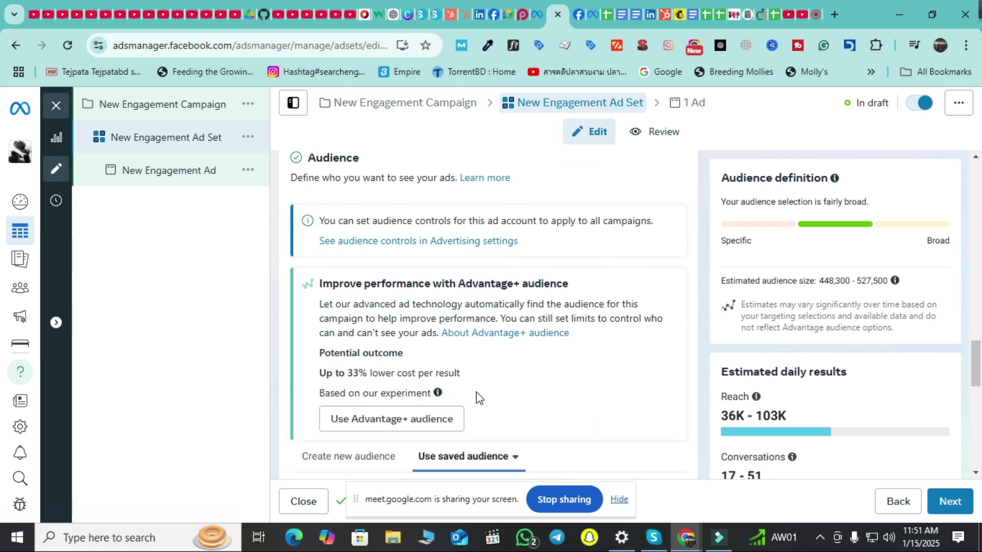
pyautogui.scroll(-3, 478, 397)
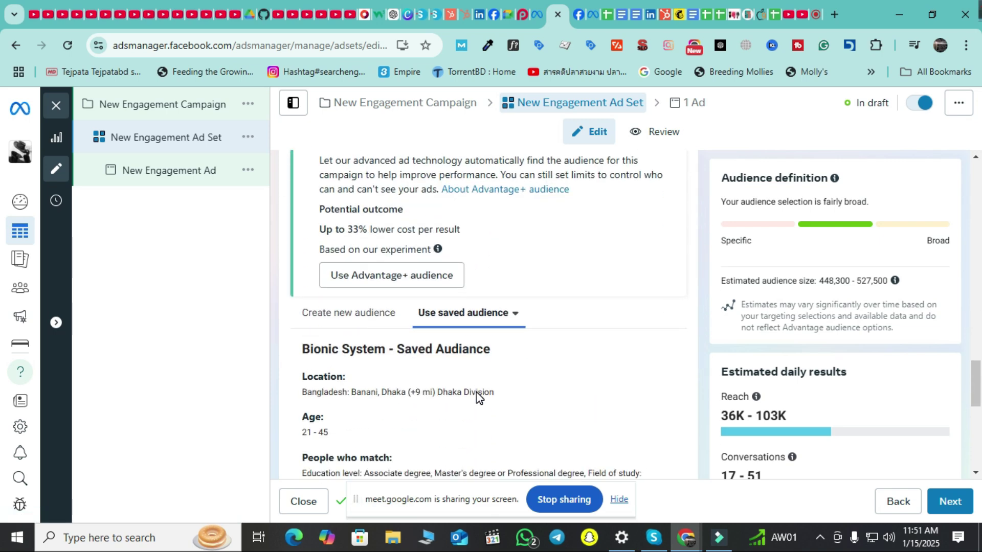
# Step: Switch the ad set to creating a new audience and reapply the saved audience Bionic System - Saved Audiance
pyautogui.click(375, 319)
pyautogui.scroll(-5, 523, 381)
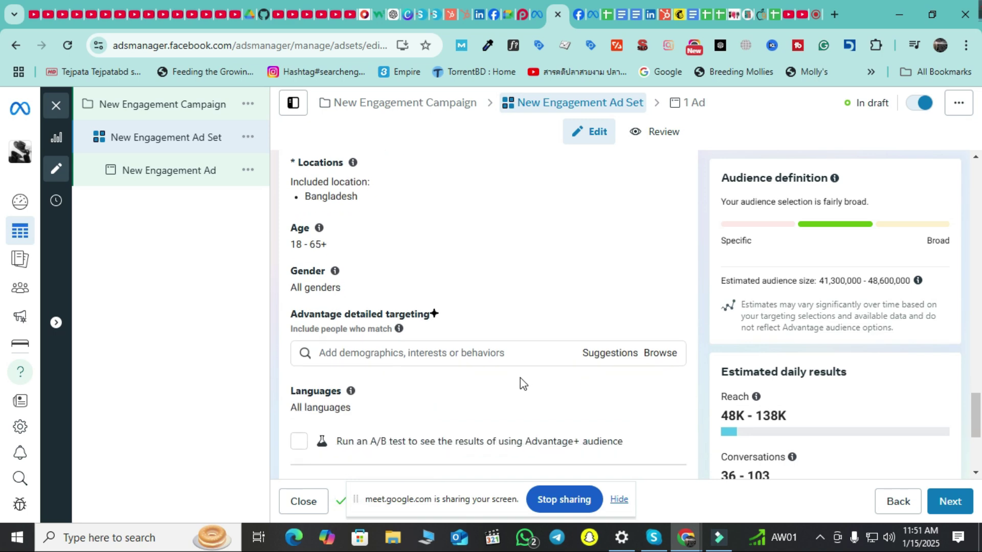
pyautogui.scroll(3, 523, 383)
pyautogui.click(452, 172)
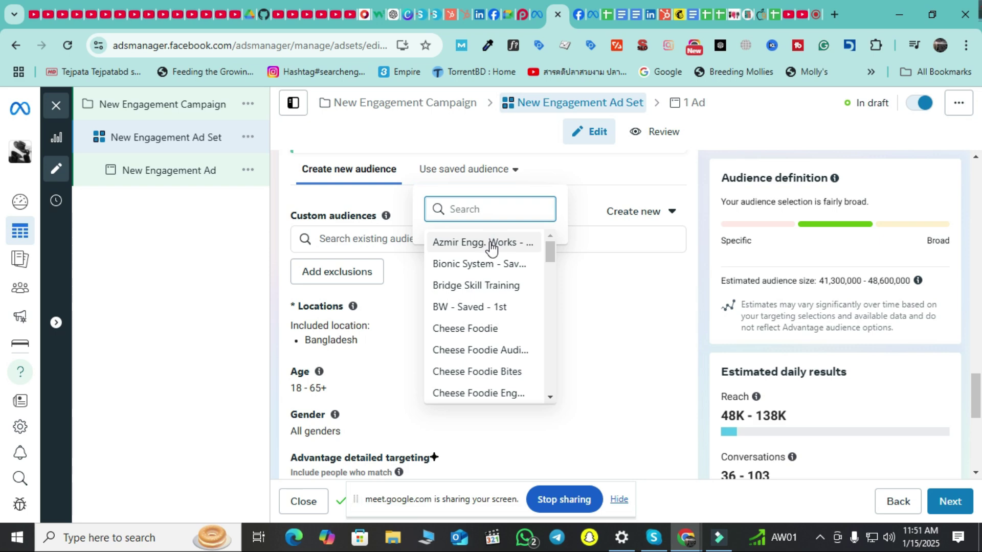
pyautogui.click(484, 263)
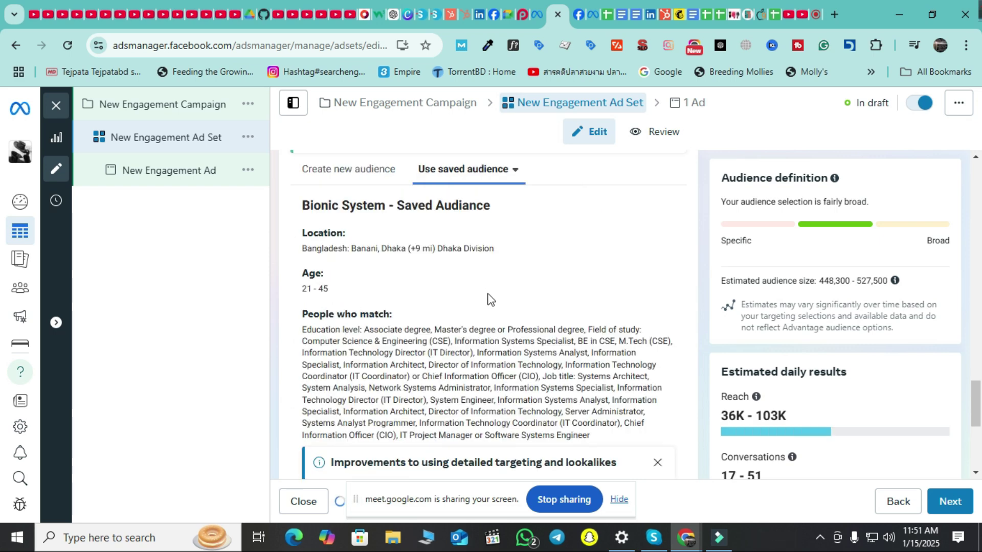
pyautogui.scroll(-3, 517, 353)
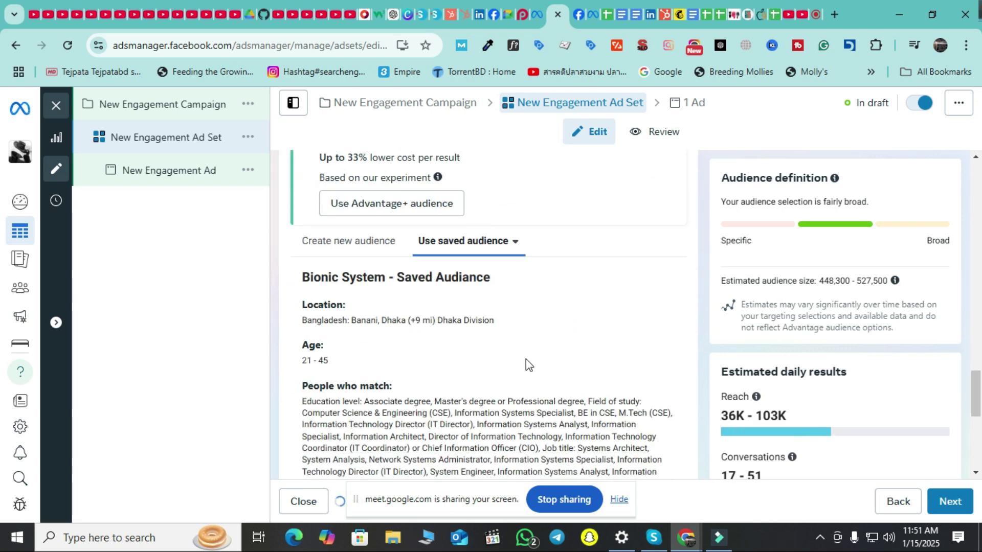
# Step: Return the ad set to creating a new audience and add exclusions to its custom audiences
pyautogui.click(378, 242)
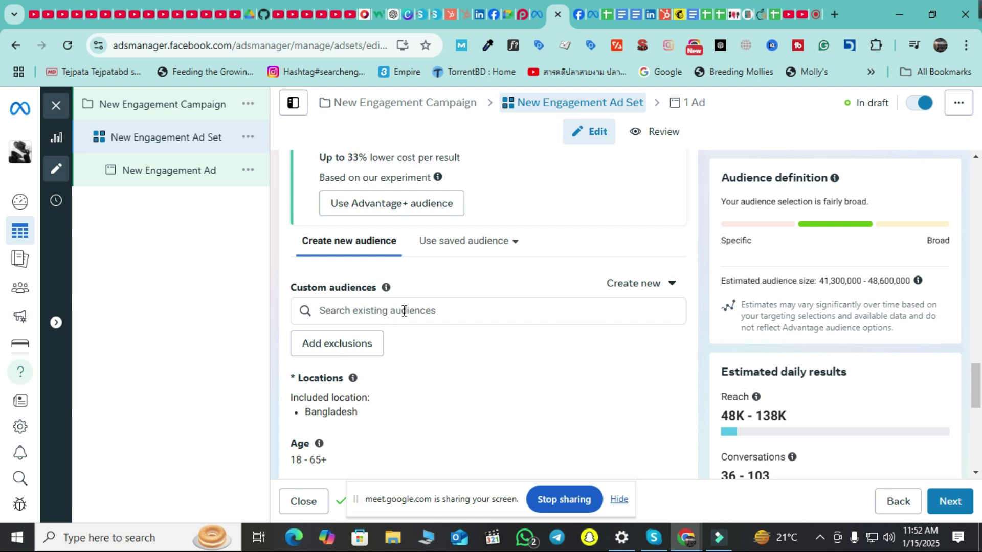
pyautogui.scroll(-1, 550, 323)
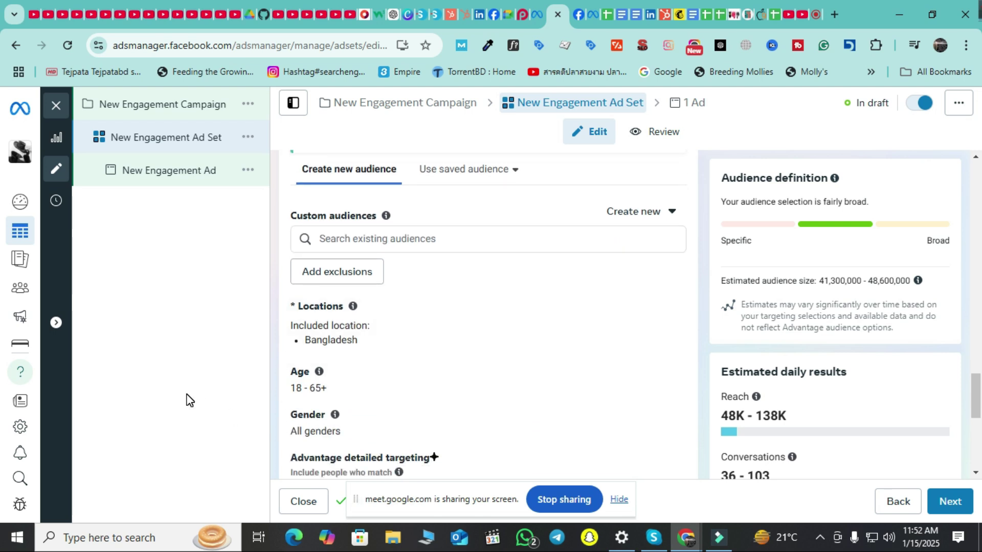
pyautogui.moveTo(335, 414)
pyautogui.click(382, 240)
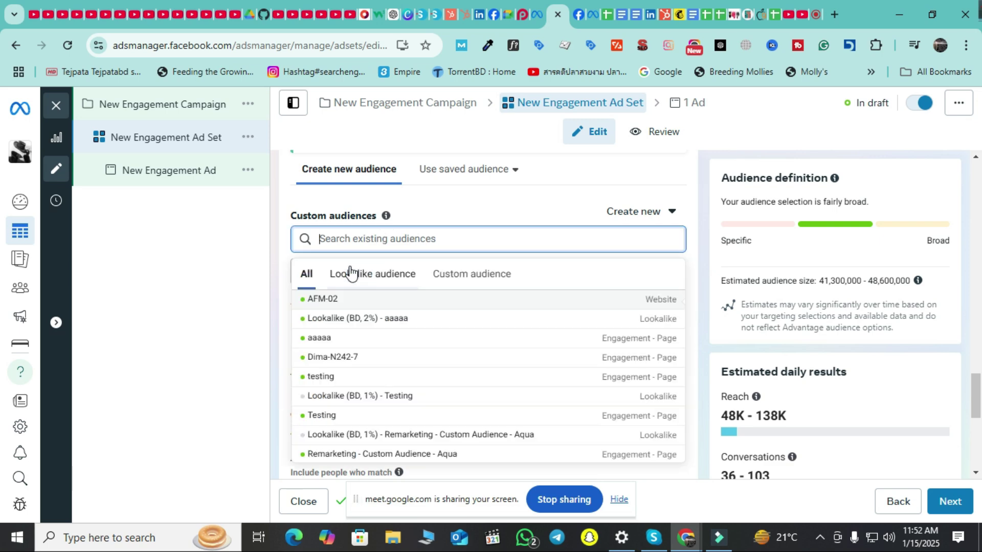
pyautogui.click(234, 291)
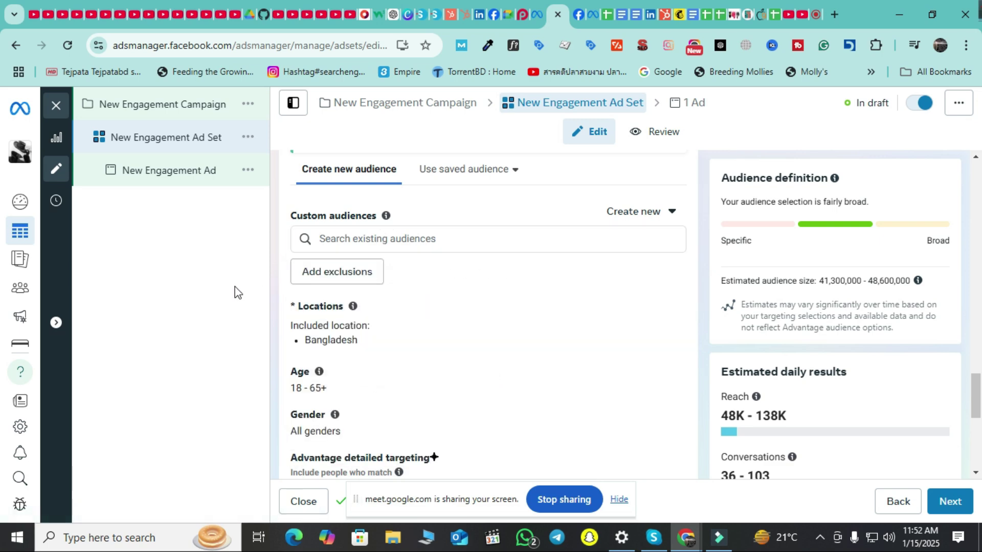
pyautogui.click(317, 278)
pyautogui.click(348, 307)
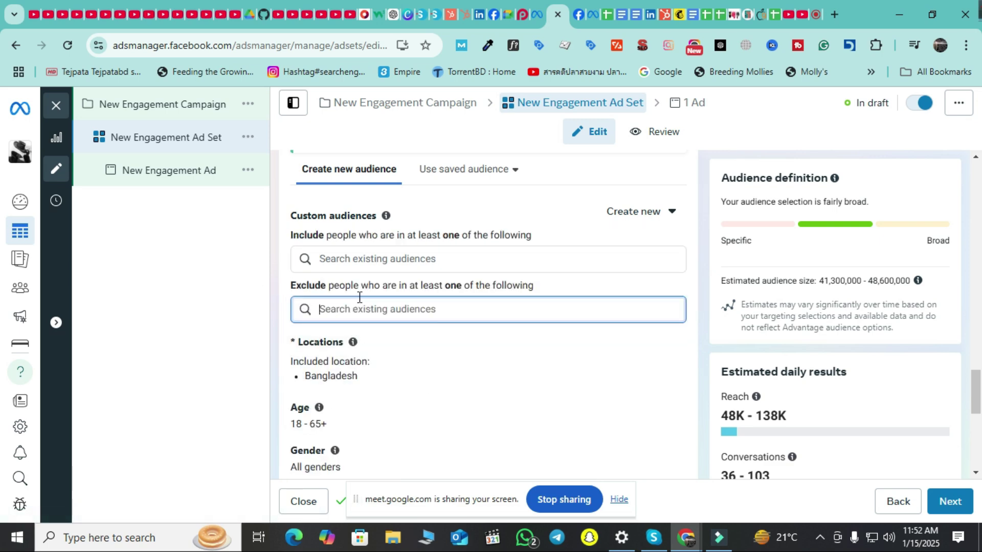
pyautogui.click(232, 321)
# Step: Include the lookalike audience Lookalike (BD, 1%) - Testing in the ad set's custom audiences
pyautogui.click(360, 251)
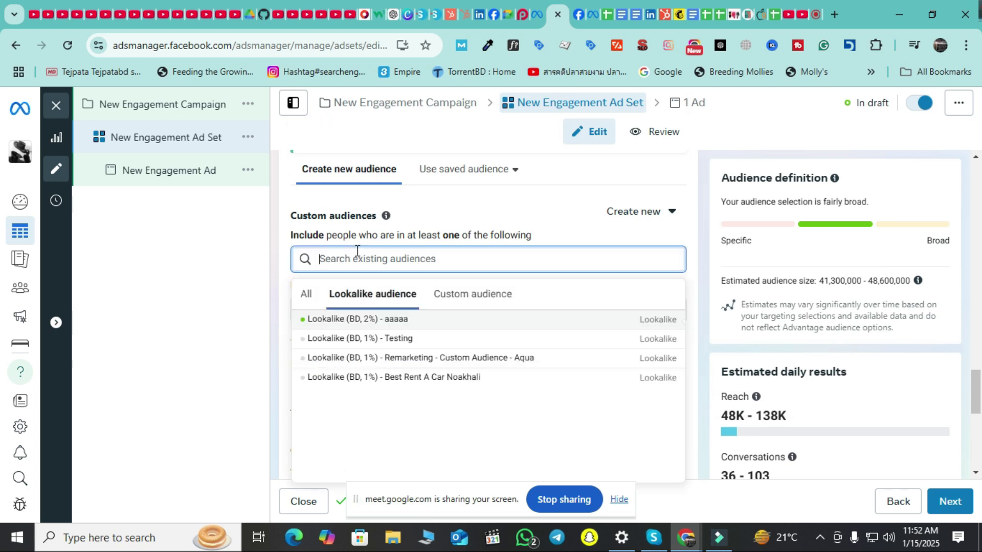
pyautogui.click(400, 338)
pyautogui.click(259, 318)
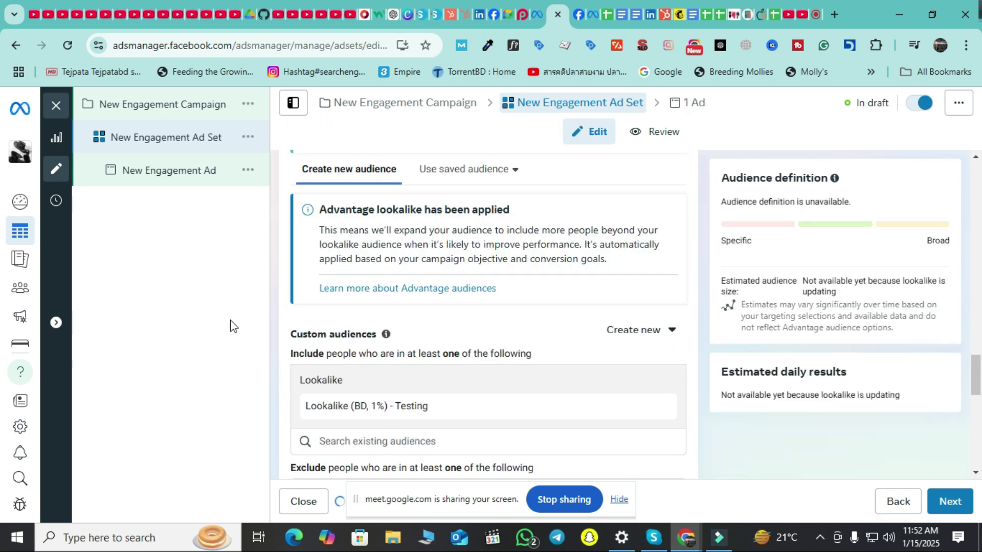
pyautogui.moveTo(385, 334)
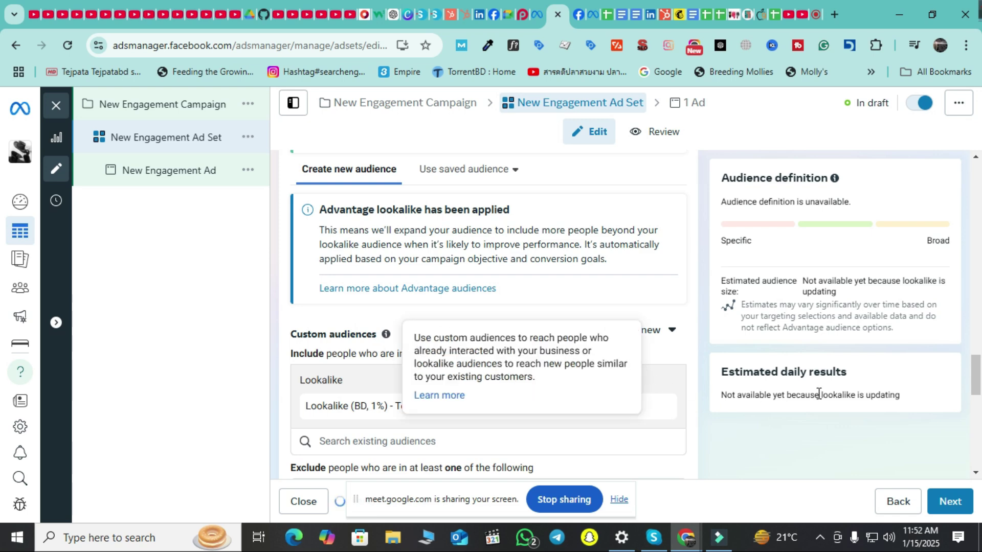
# Step: Exclude the website audience AFM-02 from the ad set's custom audiences
pyautogui.scroll(-4, 550, 418)
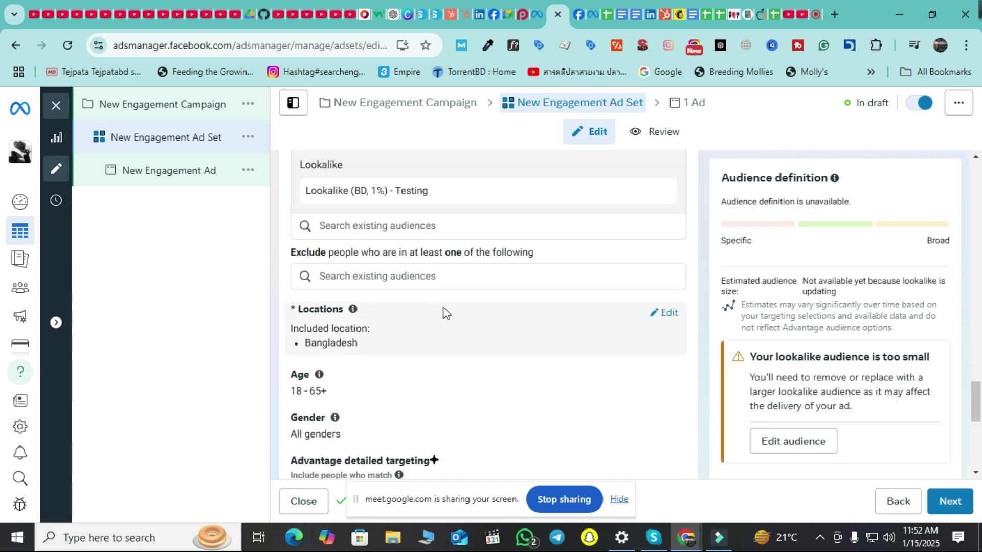
pyautogui.click(339, 277)
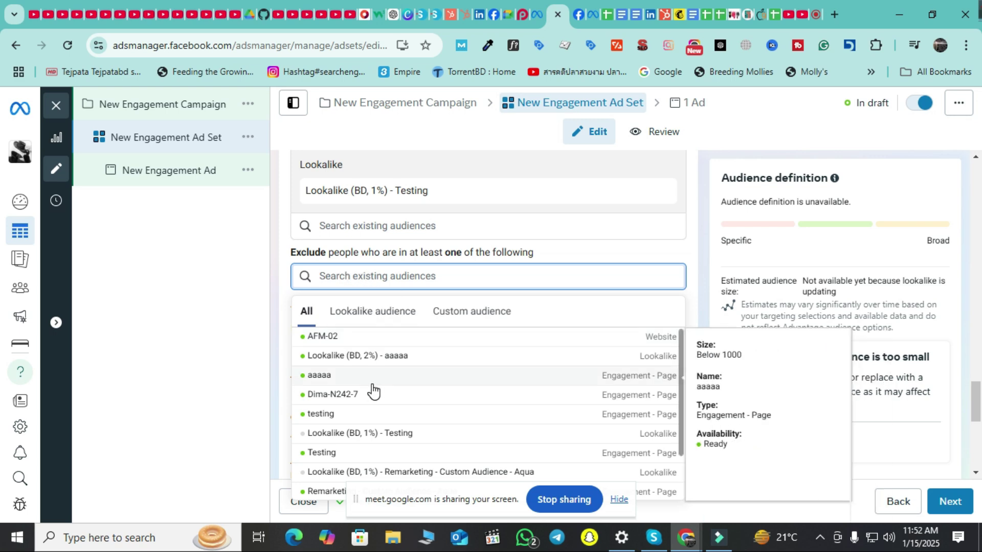
pyautogui.click(372, 337)
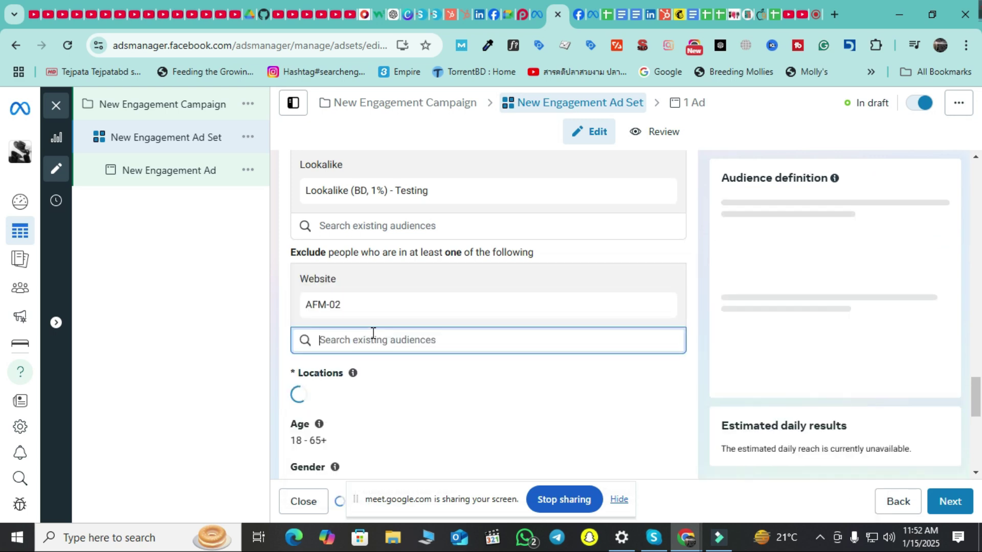
pyautogui.click(216, 335)
pyautogui.scroll(3, 412, 291)
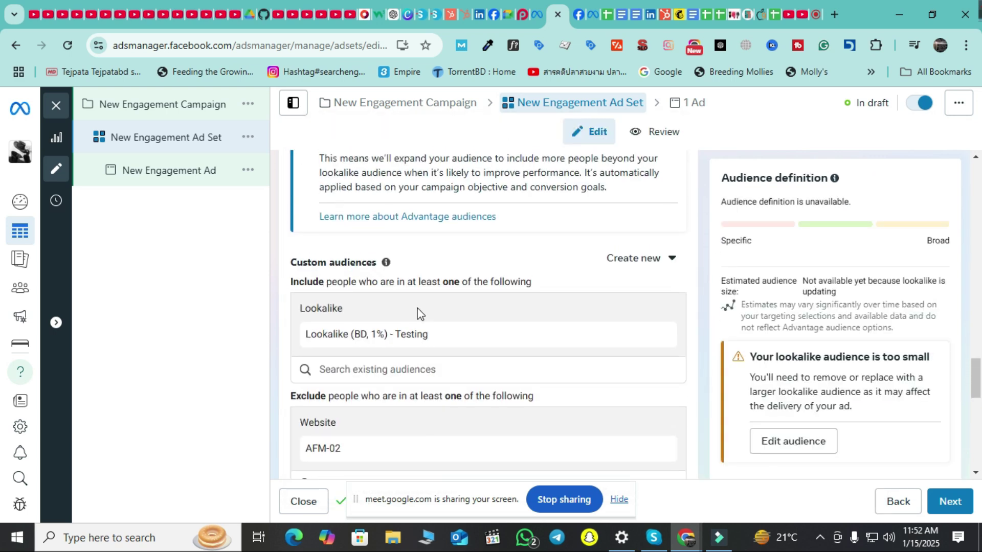
pyautogui.scroll(-3, 404, 305)
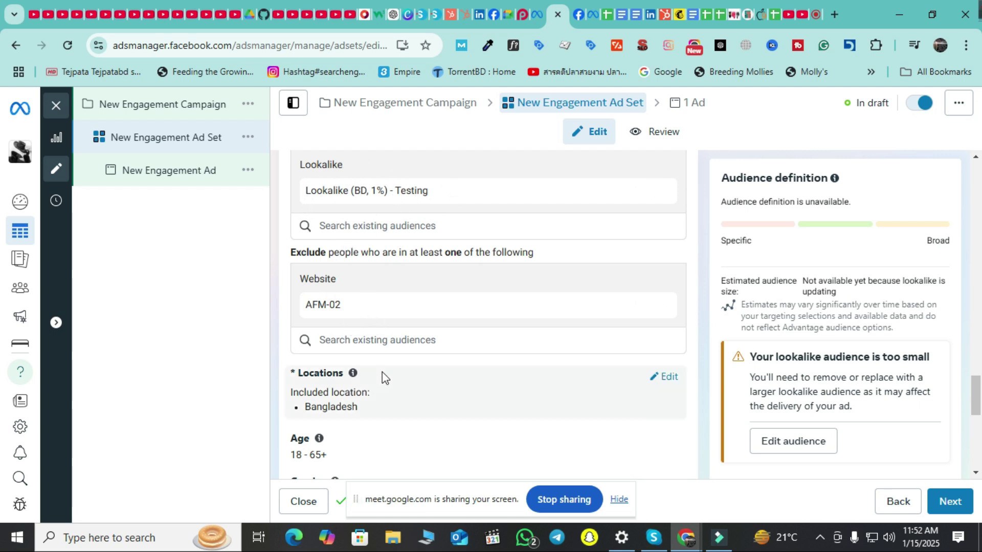
# Step: Go to the Audiences page and try to create a custom audience from a customer list
pyautogui.click(558, 14)
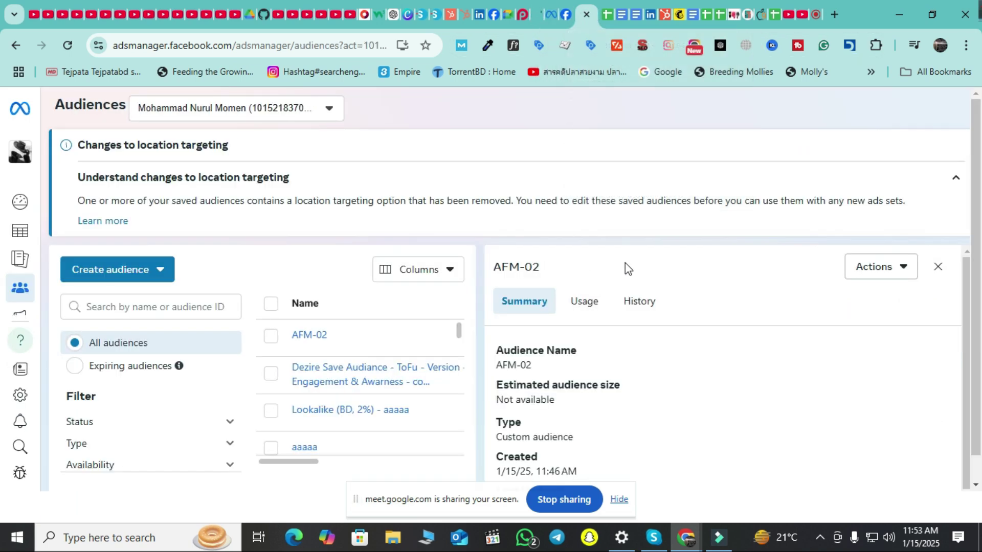
pyautogui.scroll(-2, 729, 344)
pyautogui.scroll(2, 738, 396)
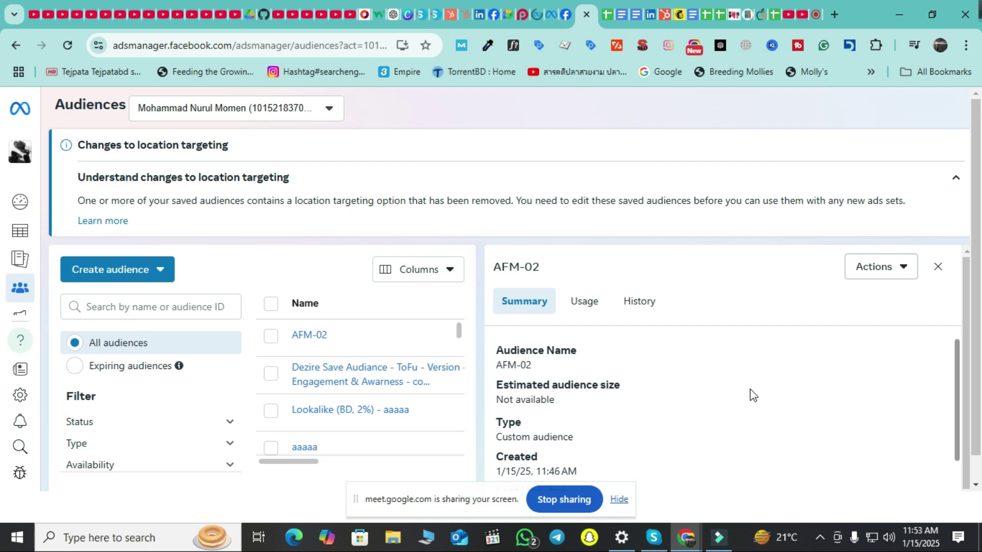
pyautogui.click(113, 276)
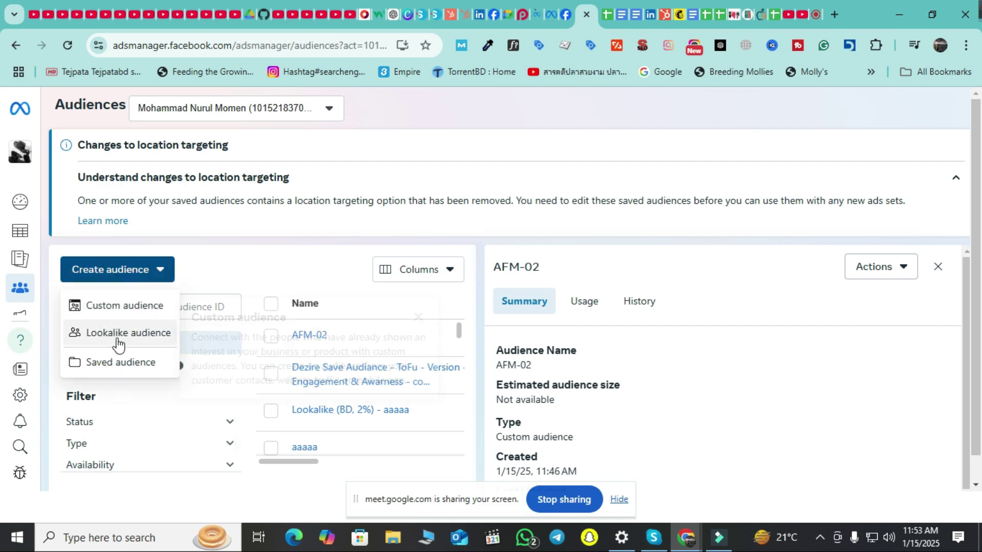
pyautogui.click(132, 310)
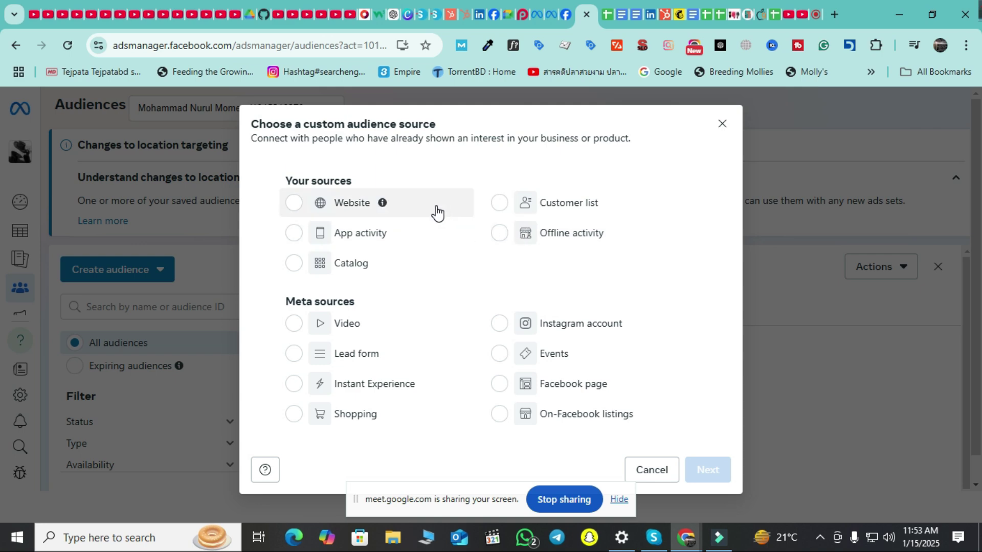
pyautogui.click(499, 204)
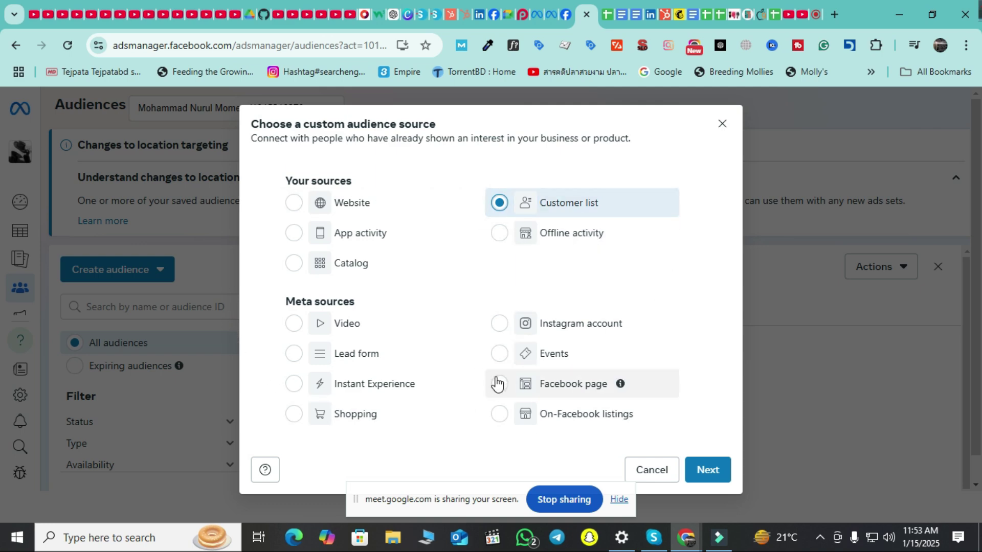
pyautogui.click(677, 467)
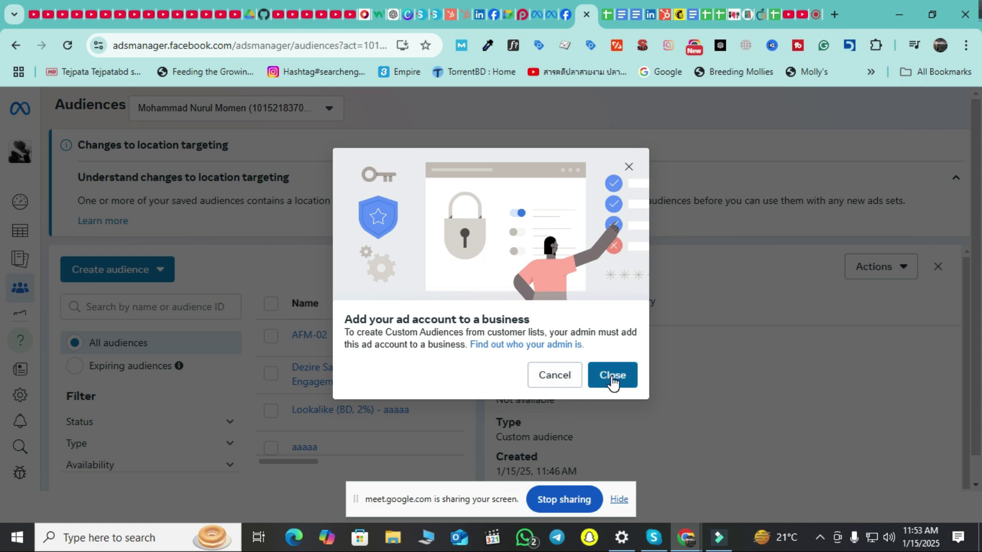
pyautogui.click(575, 377)
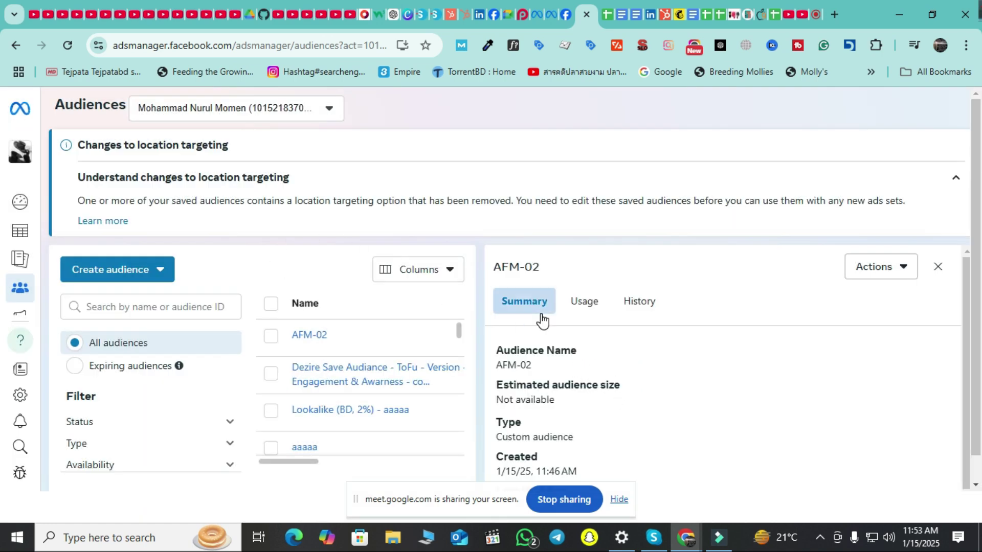
# Step: Start creating a new custom audience with Video as its Meta source
pyautogui.click(159, 271)
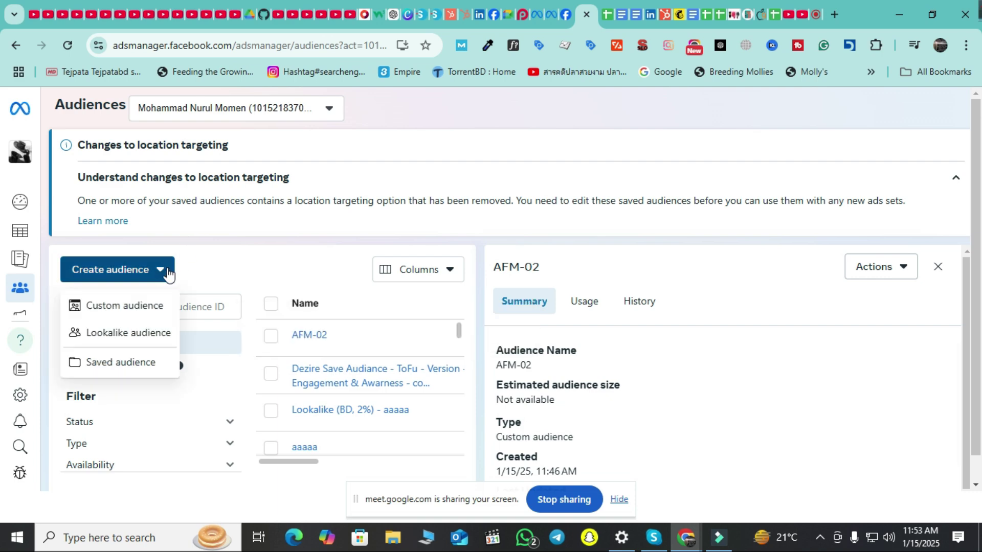
pyautogui.click(151, 311)
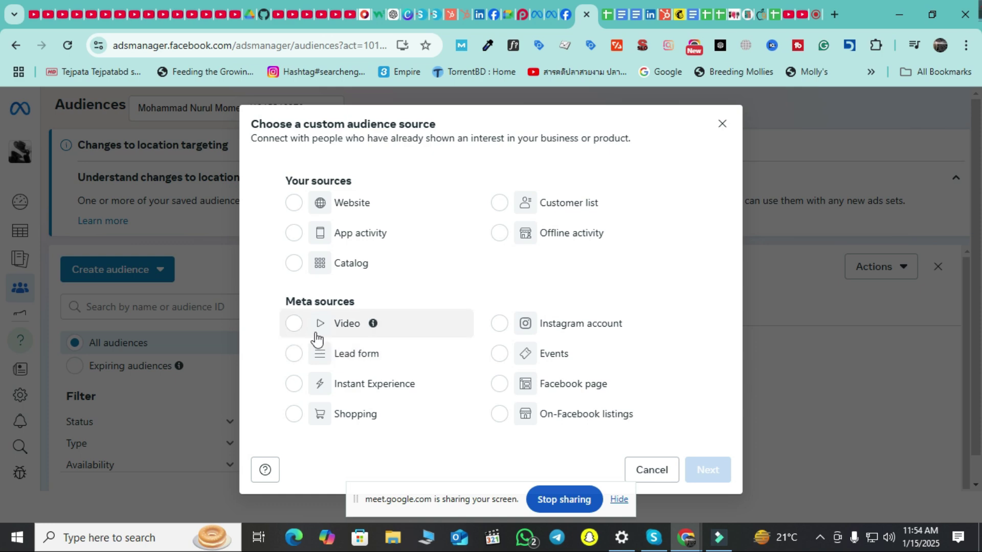
pyautogui.click(292, 325)
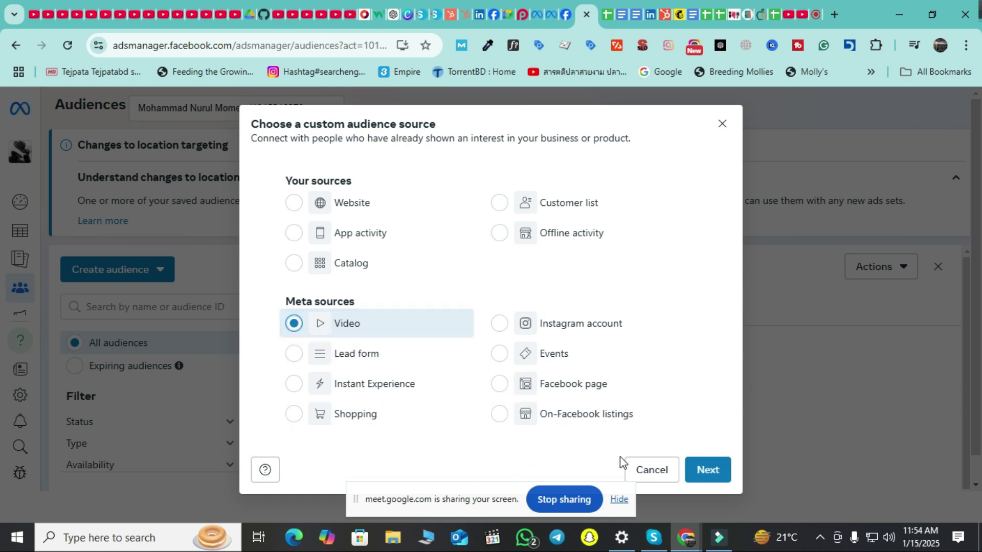
pyautogui.click(707, 472)
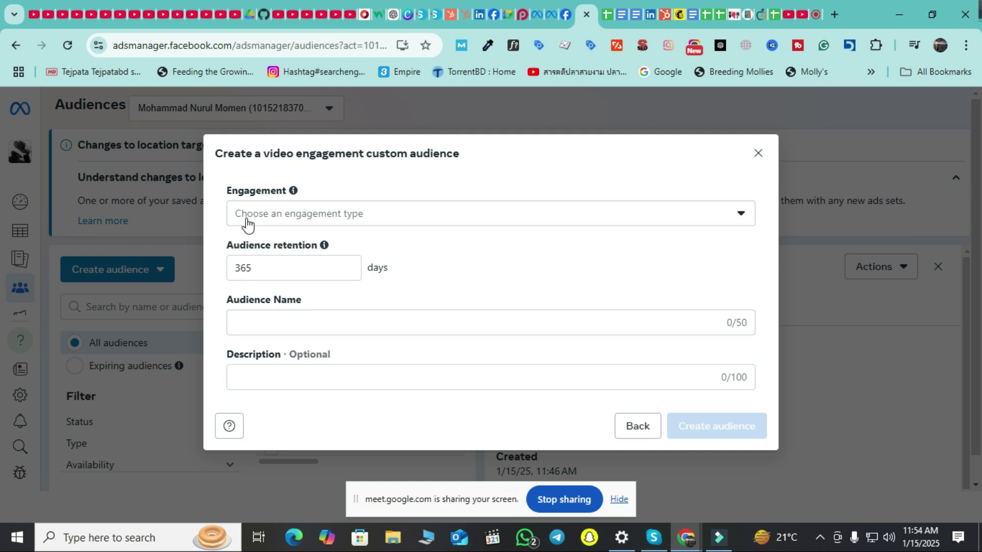
# Step: Add the engagement types for people who viewed at least 25%, 50%, 75% and 95% of the video
pyautogui.click(295, 217)
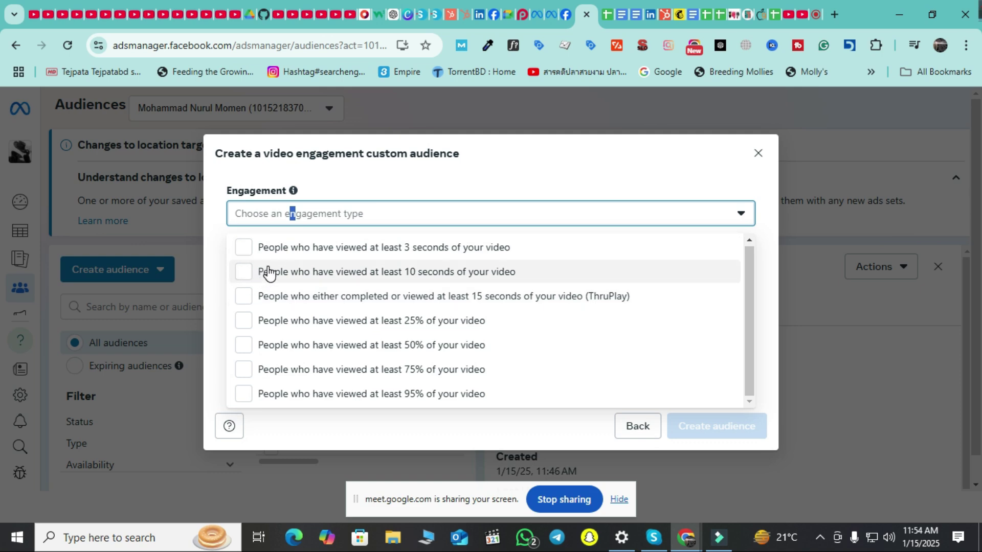
pyautogui.click(249, 327)
pyautogui.click(248, 382)
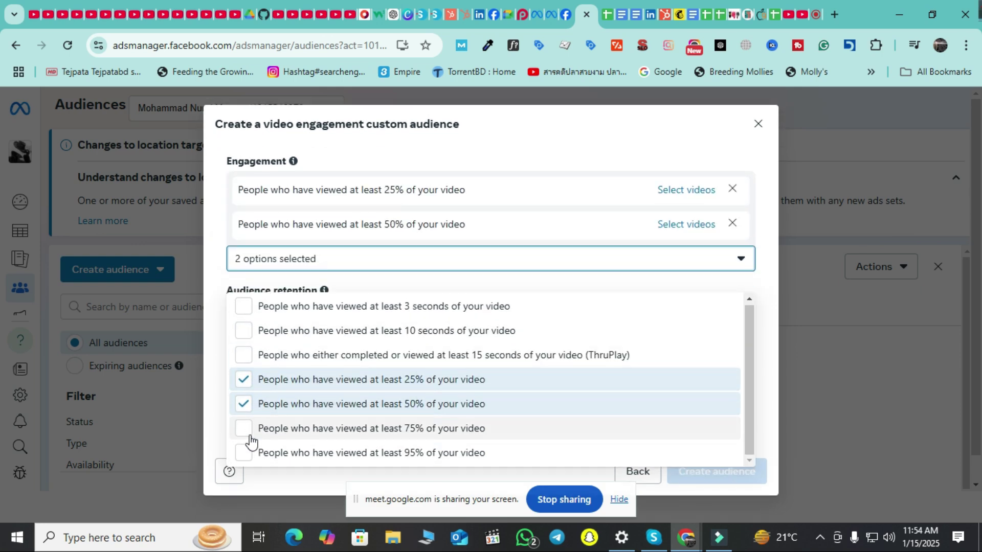
pyautogui.click(246, 430)
pyautogui.click(248, 474)
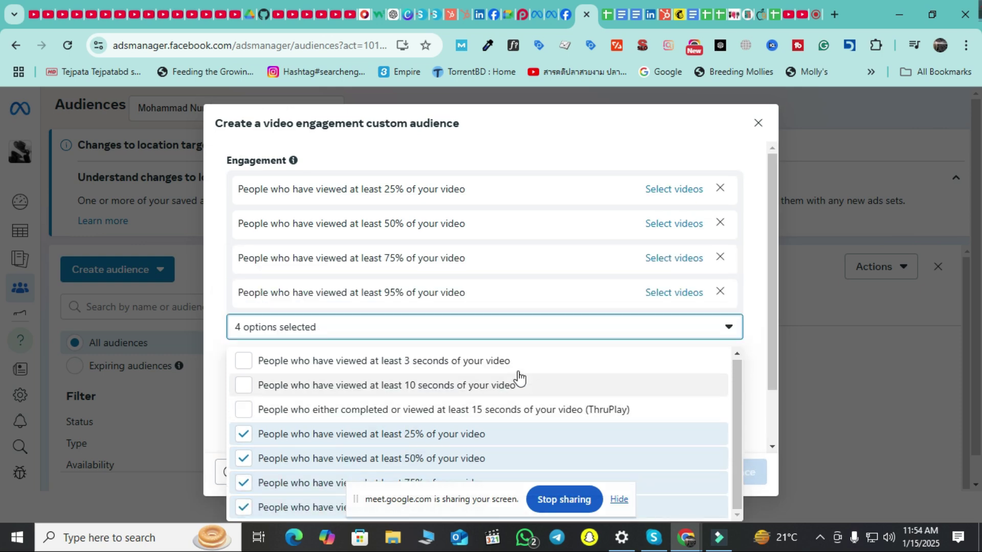
pyautogui.click(754, 409)
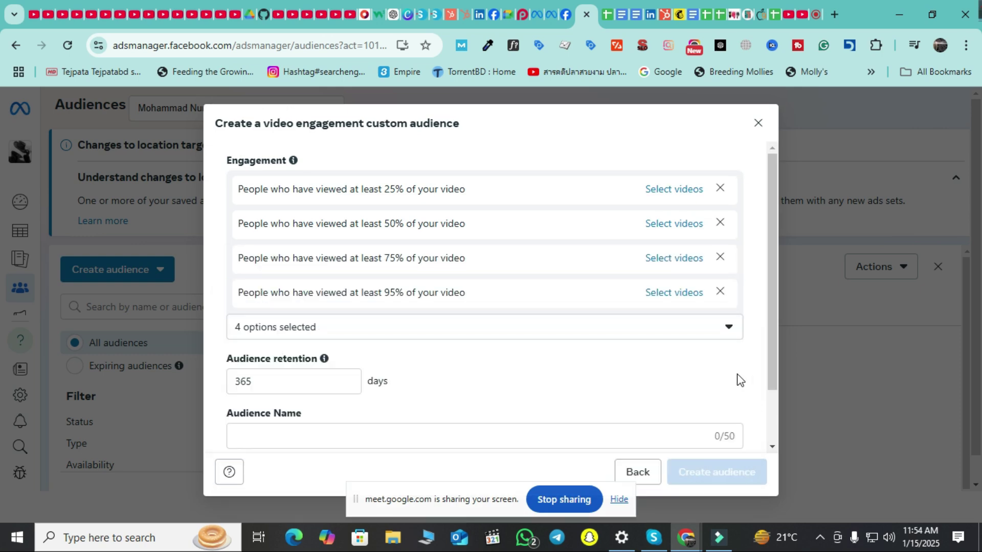
# Step: Set the video engagement audience's retention to 180 days
pyautogui.scroll(-2, 679, 287)
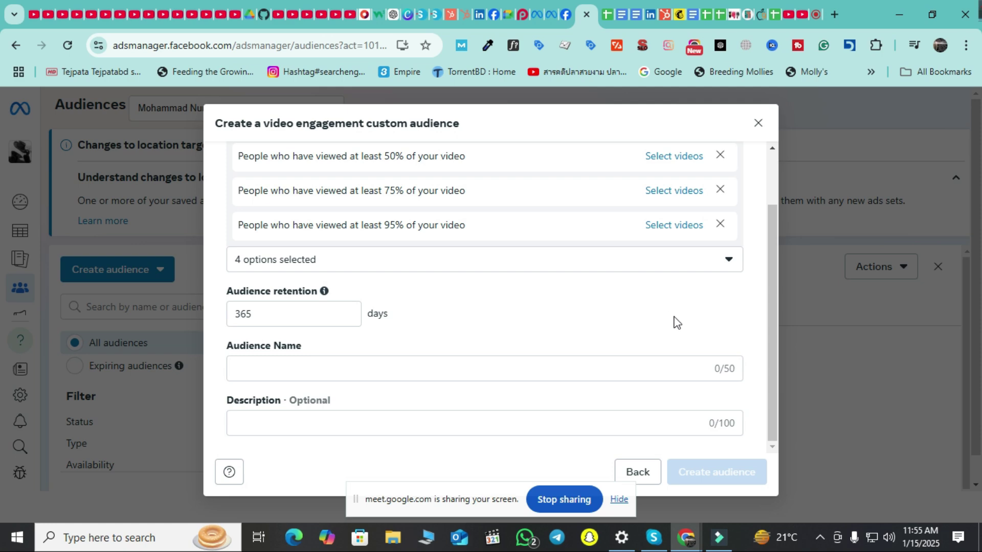
pyautogui.click(296, 313)
pyautogui.moveTo(293, 312); pyautogui.dragTo(213, 320)
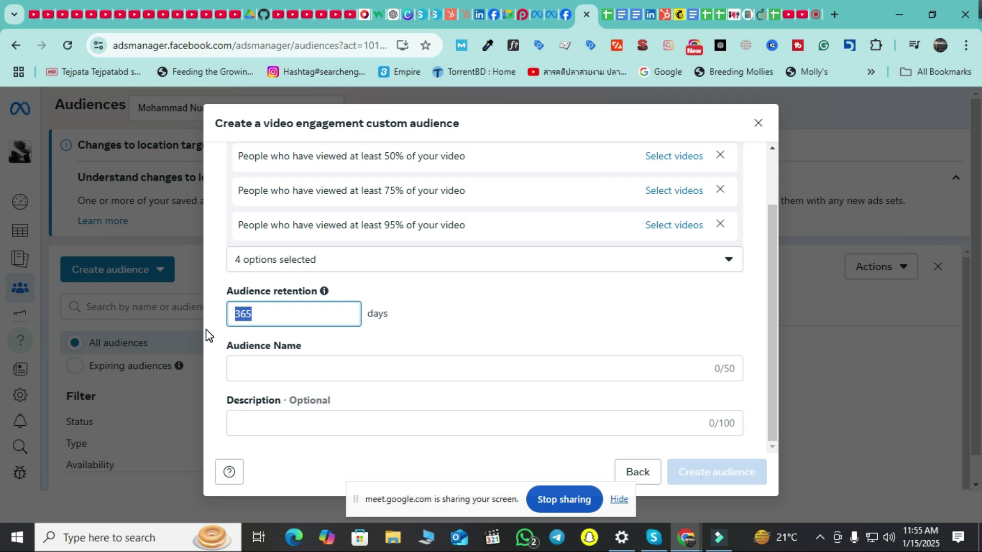
pyautogui.write('180')
pyautogui.click(478, 308)
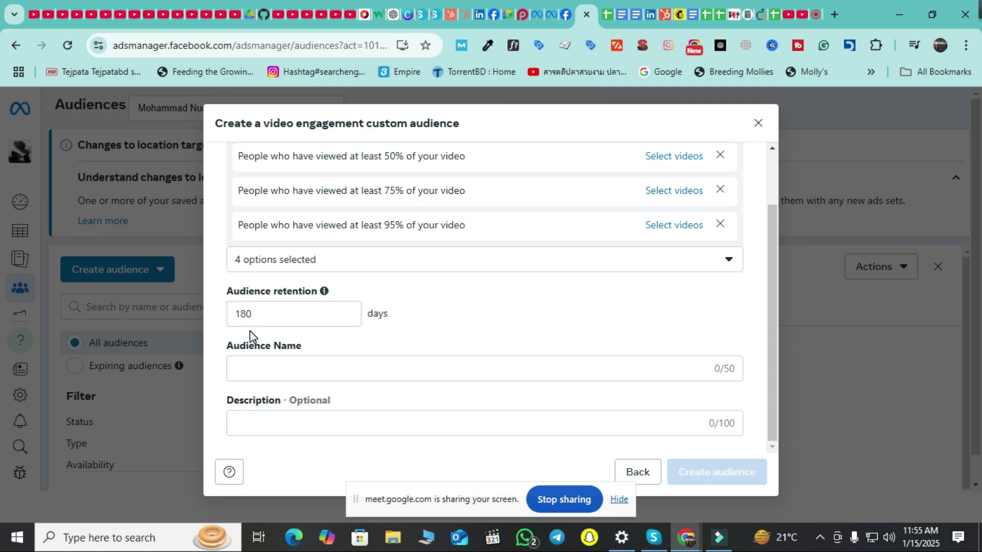
pyautogui.scroll(2, 499, 271)
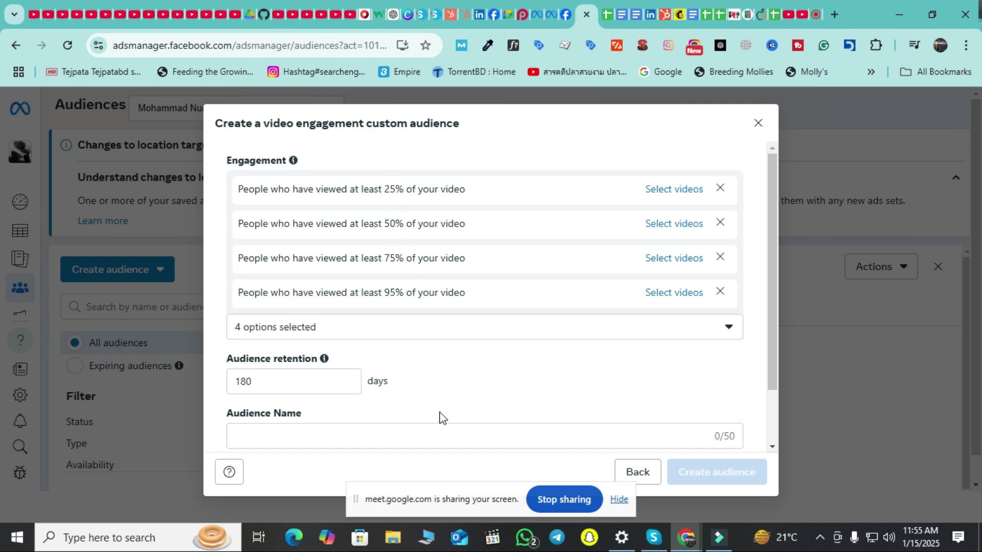
pyautogui.scroll(-2, 463, 374)
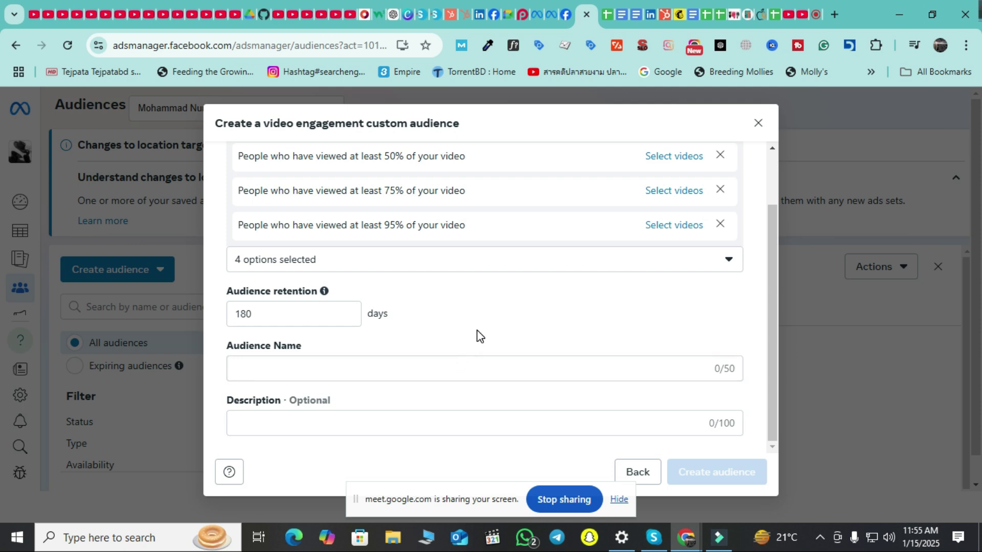
# Step: Name the video engagement audience aaaaaaaaaaaaa and leave its description empty
pyautogui.click(289, 365)
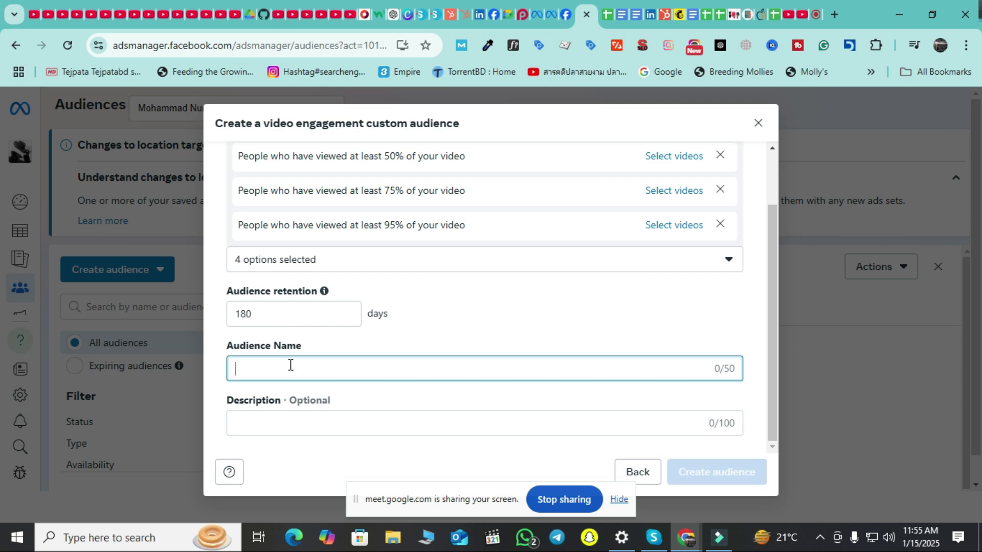
pyautogui.write('aaaaaaaaaaaaa')
pyautogui.scroll(2, 562, 358)
pyautogui.scroll(-2, 563, 364)
pyautogui.click(386, 420)
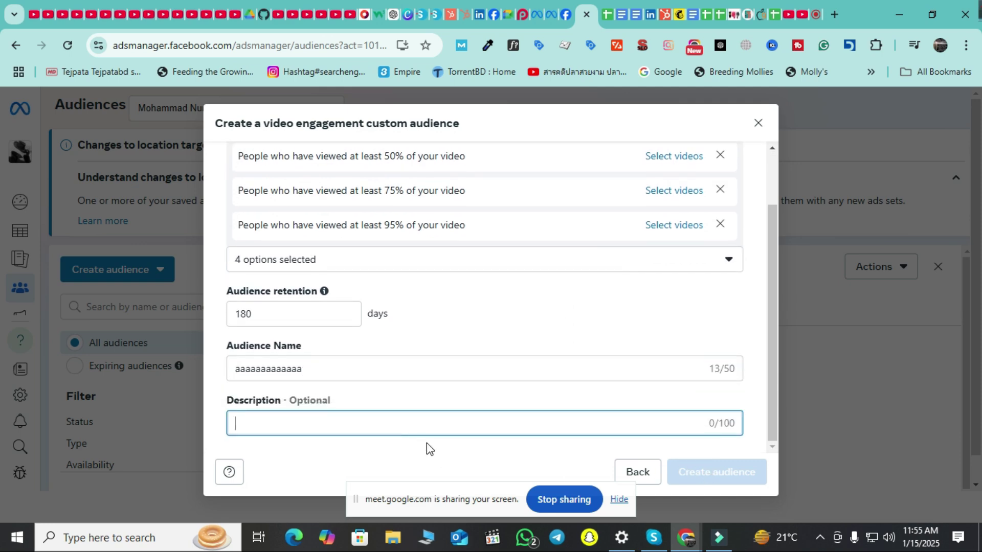
pyautogui.doubleClick(467, 450)
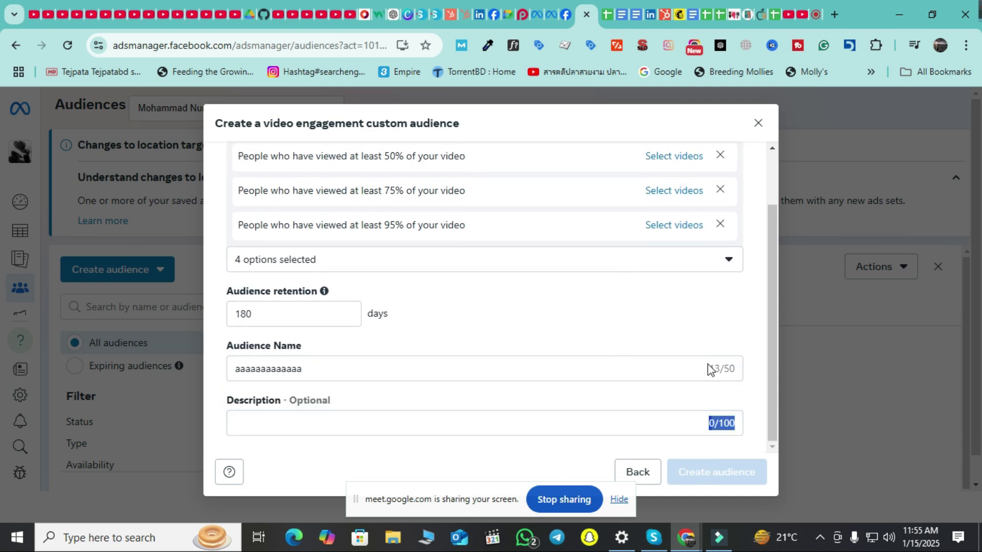
# Step: Review the video engagement audience's settings and close the form without creating the audience
pyautogui.scroll(2, 759, 395)
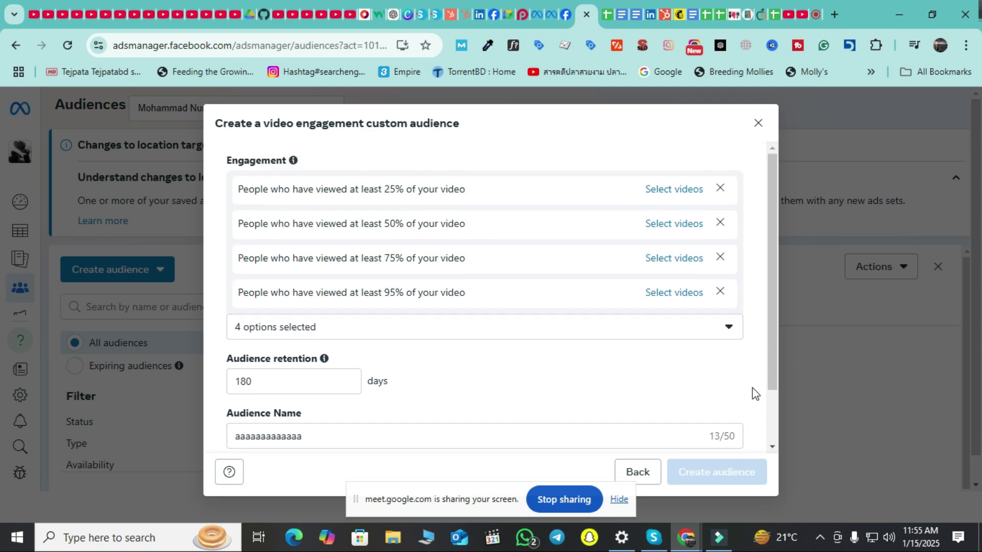
pyautogui.scroll(-2, 755, 394)
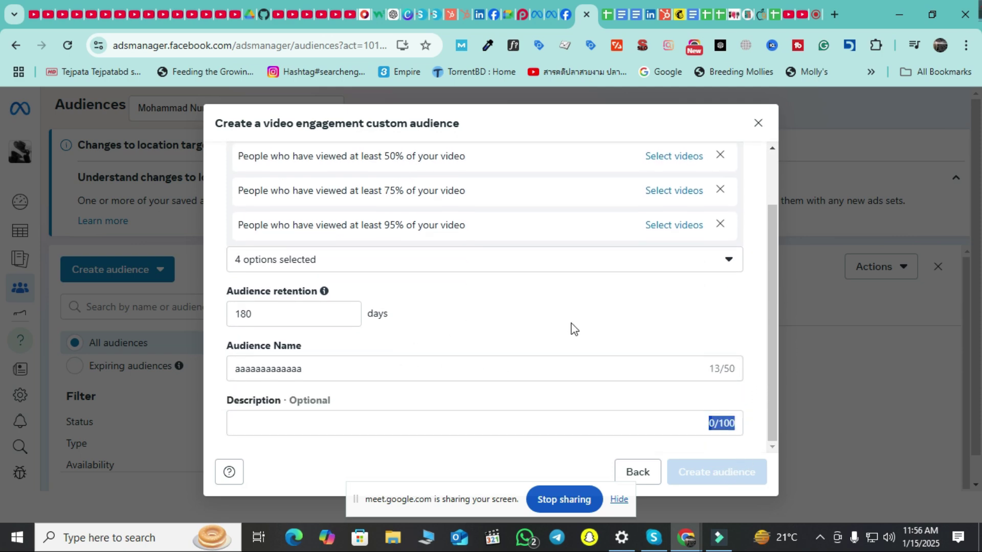
pyautogui.scroll(2, 587, 319)
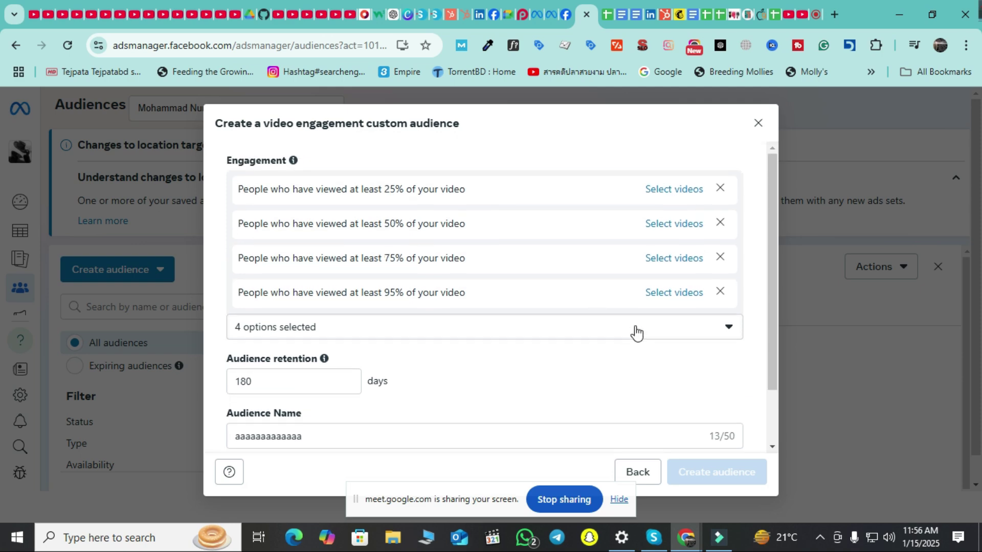
pyautogui.click(670, 336)
pyautogui.click(675, 336)
pyautogui.click(753, 126)
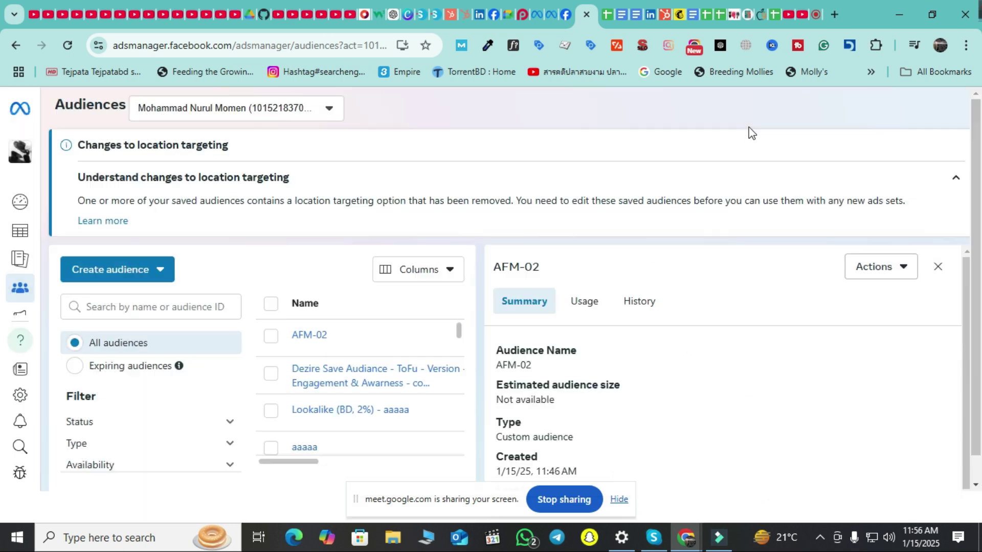
# Step: Start creating a new custom audience with Lead form as its Meta source
pyautogui.click(158, 274)
pyautogui.click(153, 307)
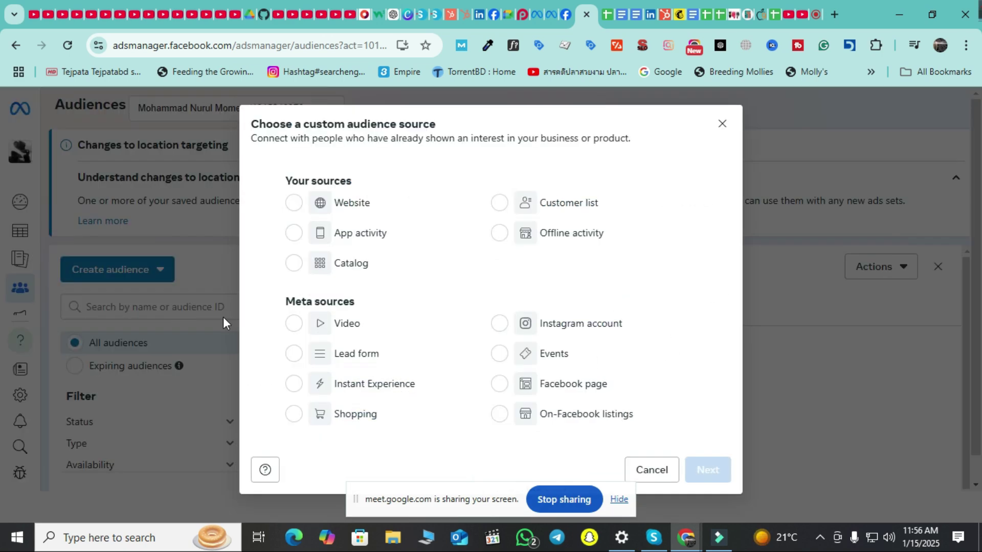
pyautogui.click(298, 355)
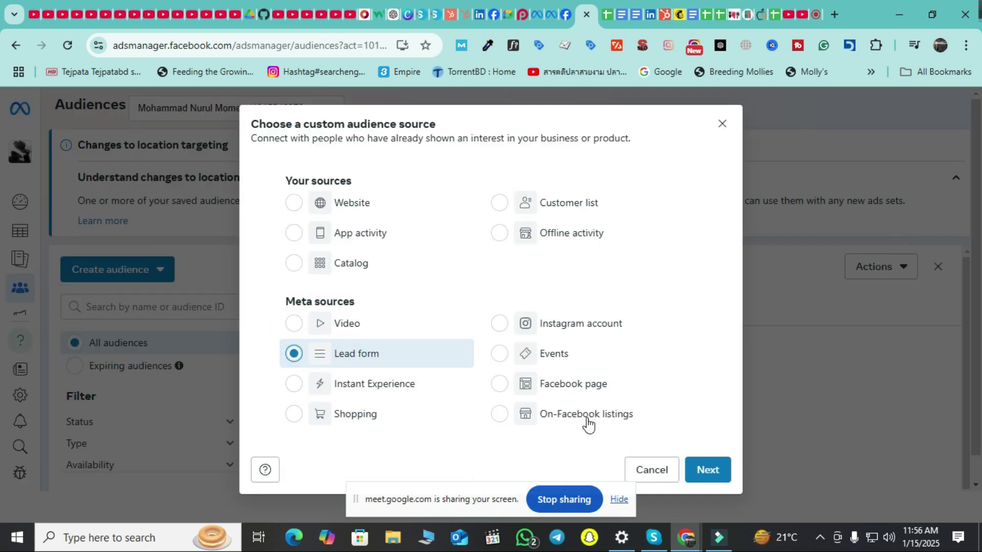
pyautogui.click(708, 473)
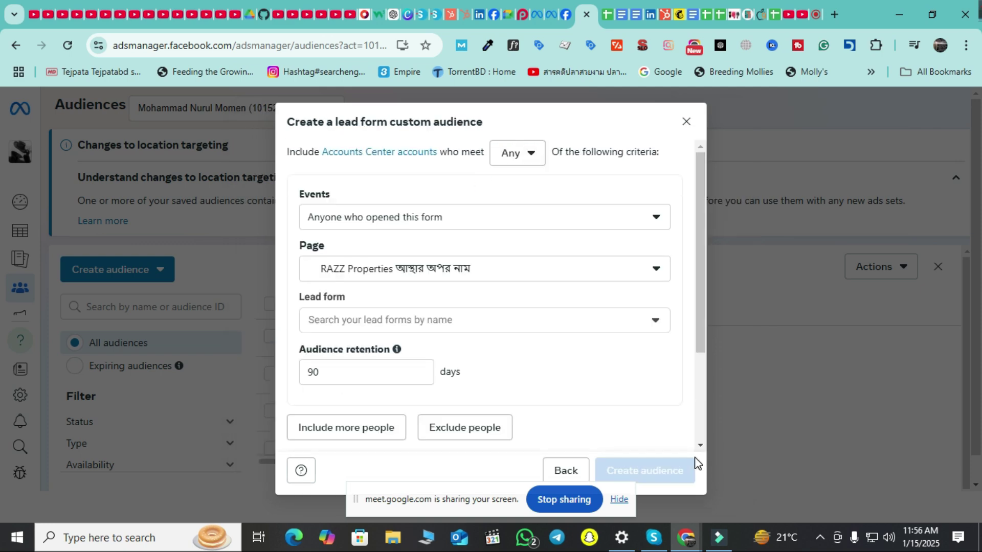
# Step: Look through the pages available for the lead form audience without changing the selected page
pyautogui.click(627, 271)
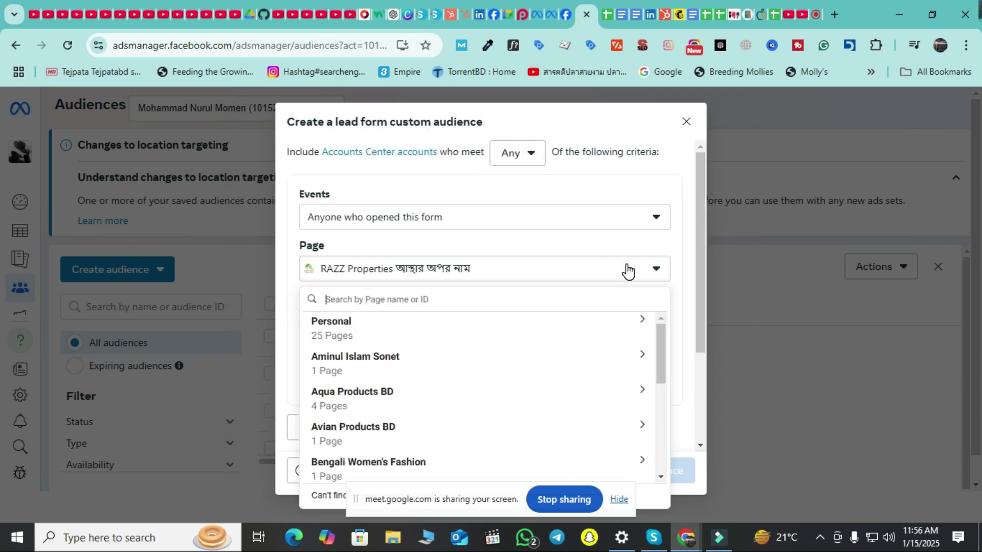
pyautogui.scroll(-5, 516, 370)
pyautogui.scroll(5, 518, 370)
pyautogui.click(276, 327)
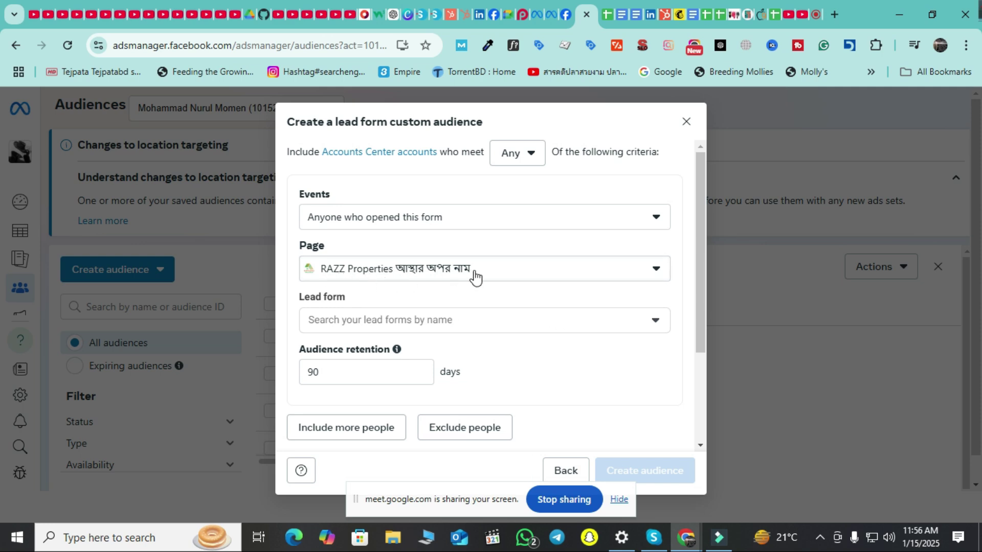
pyautogui.click(488, 276)
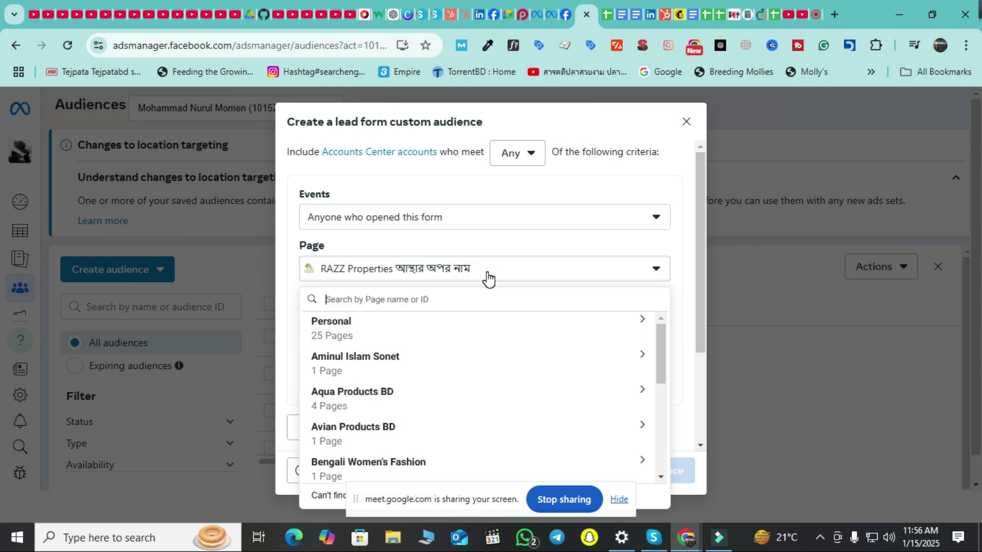
pyautogui.click(293, 295)
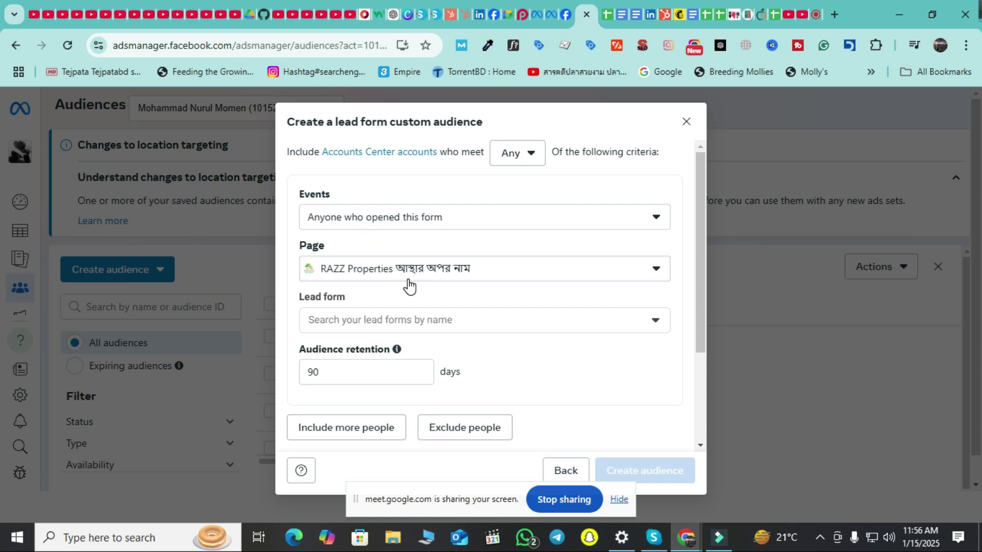
# Step: Examine the event options of the lead form audience, keeping Anyone who opened this form
pyautogui.click(530, 225)
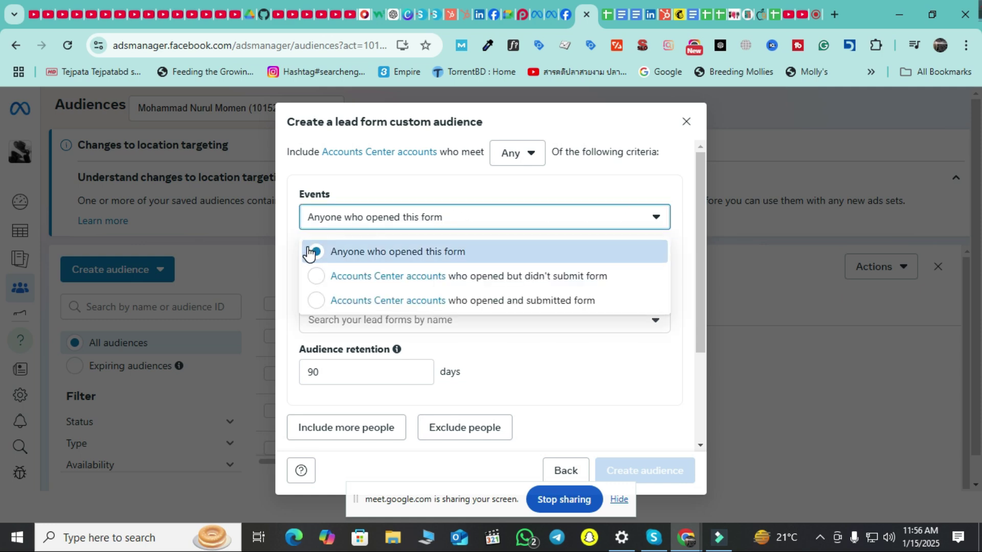
pyautogui.click(288, 238)
pyautogui.click(452, 224)
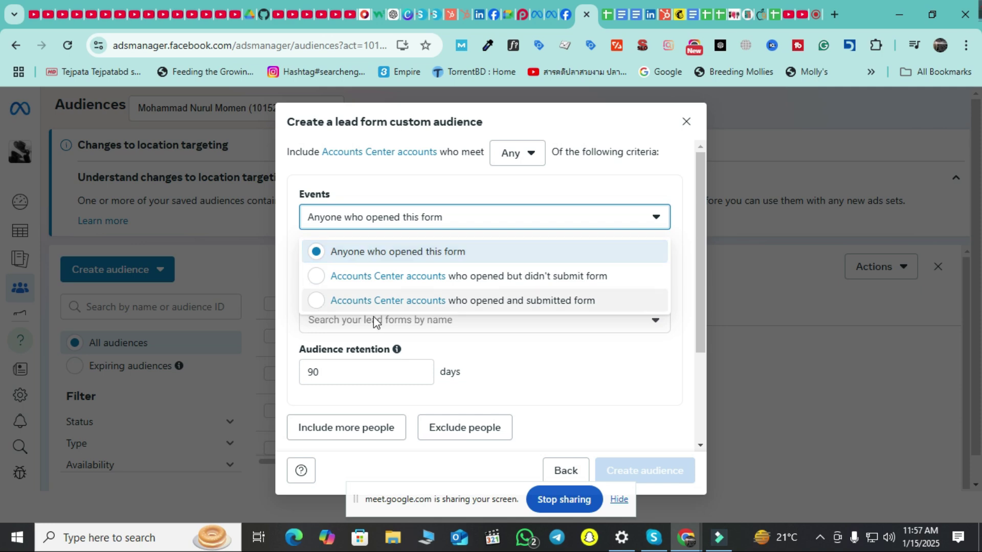
pyautogui.click(287, 304)
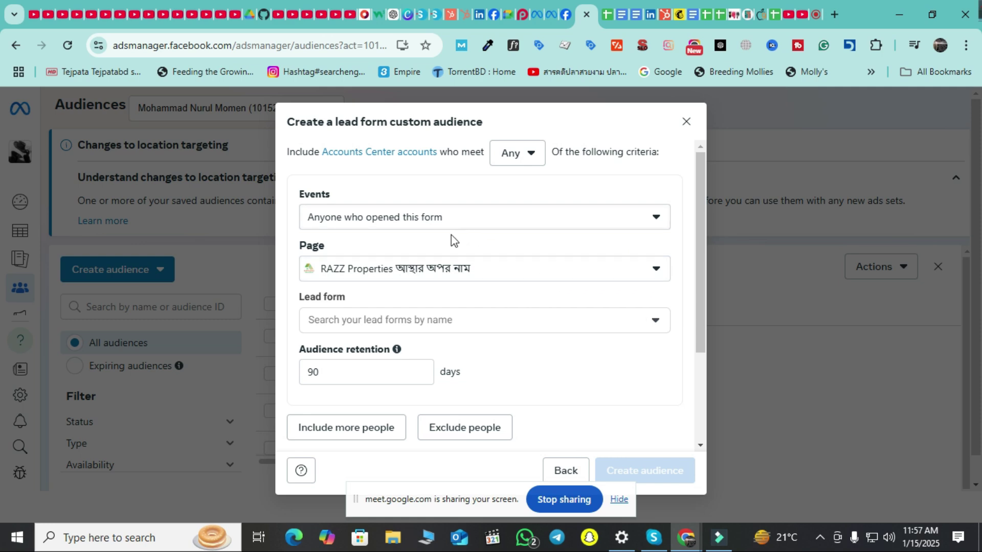
# Step: Check the page list and the lead forms available for the selected RAZZ Properties page
pyautogui.click(478, 279)
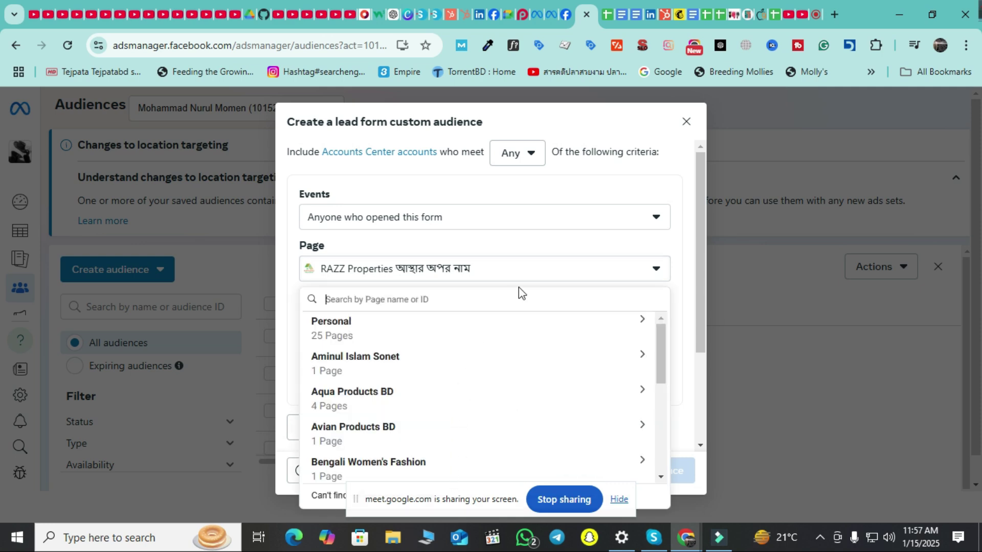
pyautogui.click(538, 278)
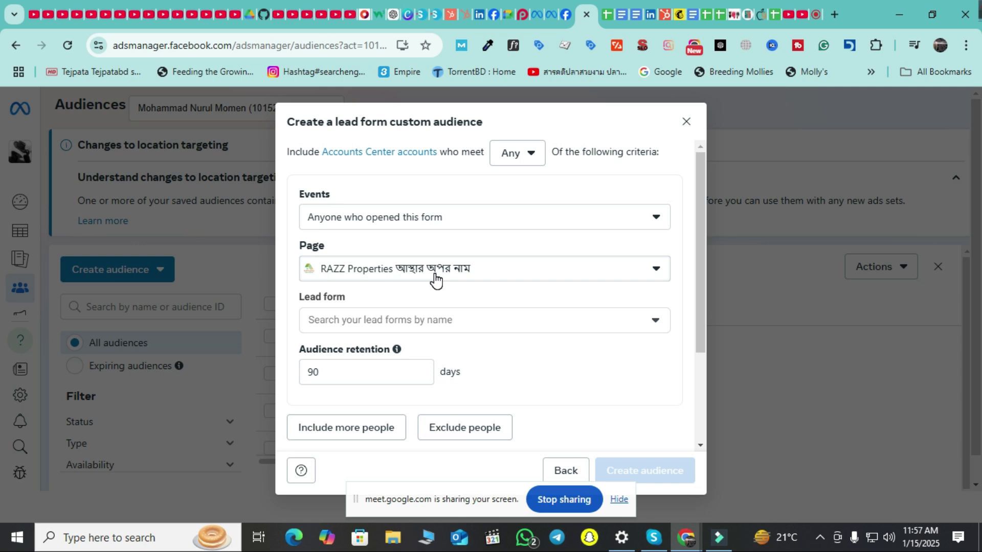
pyautogui.click(505, 317)
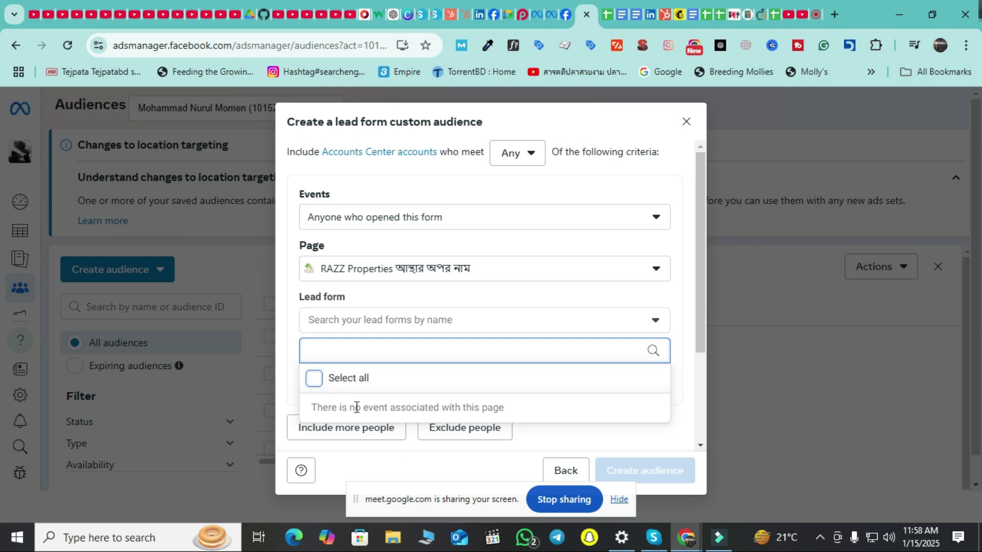
# Step: Choose Razz Creative Properties Limited as the page for the lead form audience
pyautogui.click(490, 278)
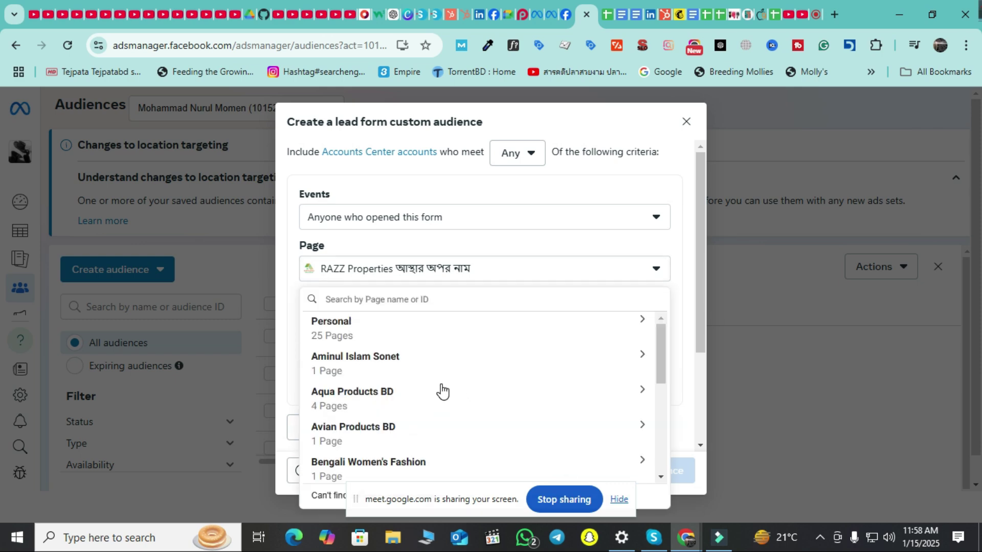
pyautogui.scroll(-5, 385, 434)
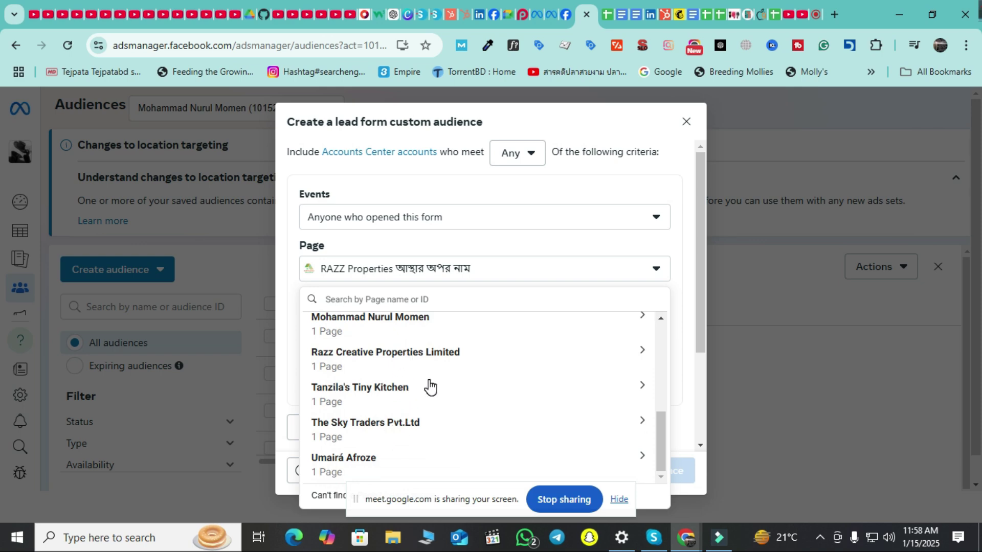
pyautogui.scroll(2, 430, 409)
pyautogui.scroll(2, 430, 409)
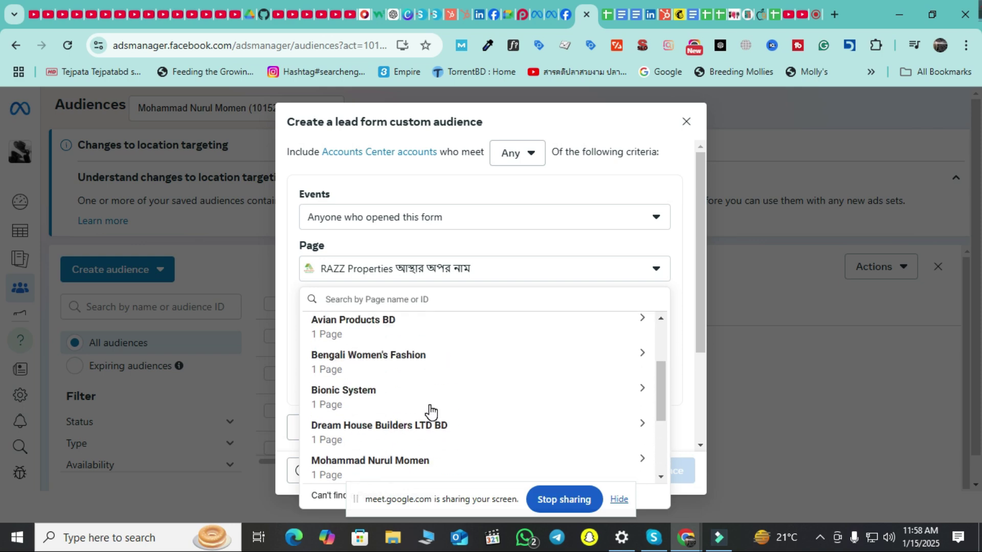
pyautogui.scroll(2, 431, 413)
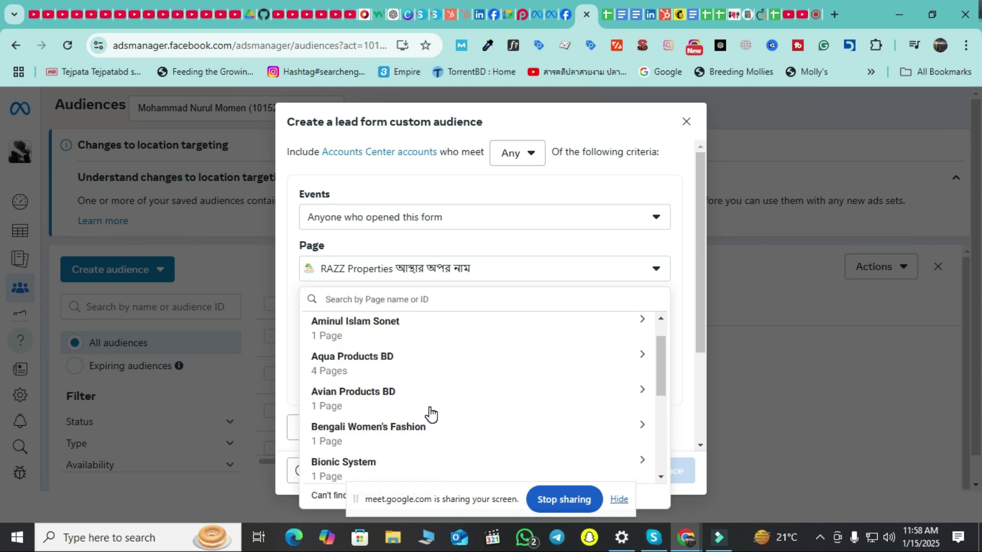
pyautogui.scroll(1, 431, 413)
pyautogui.scroll(-4, 427, 412)
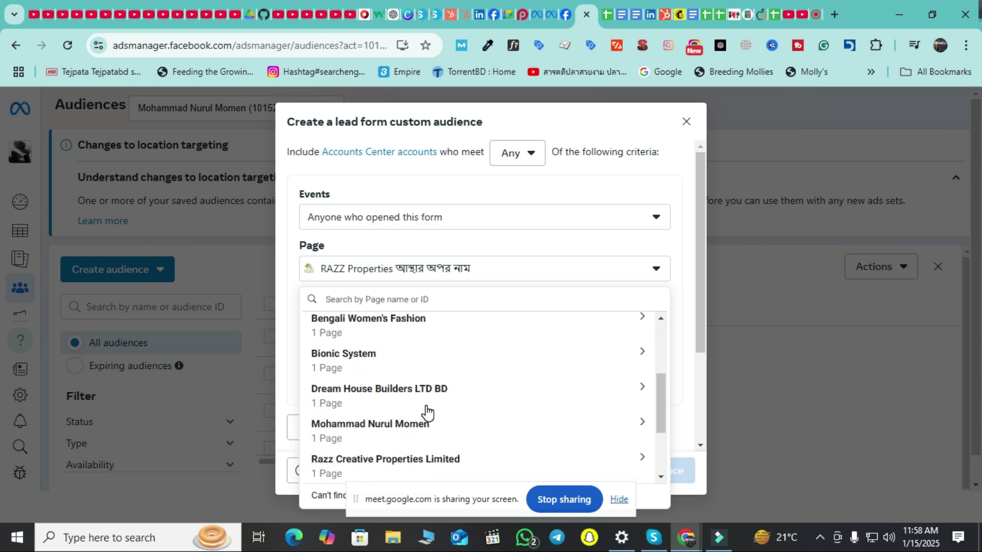
pyautogui.scroll(-3, 426, 413)
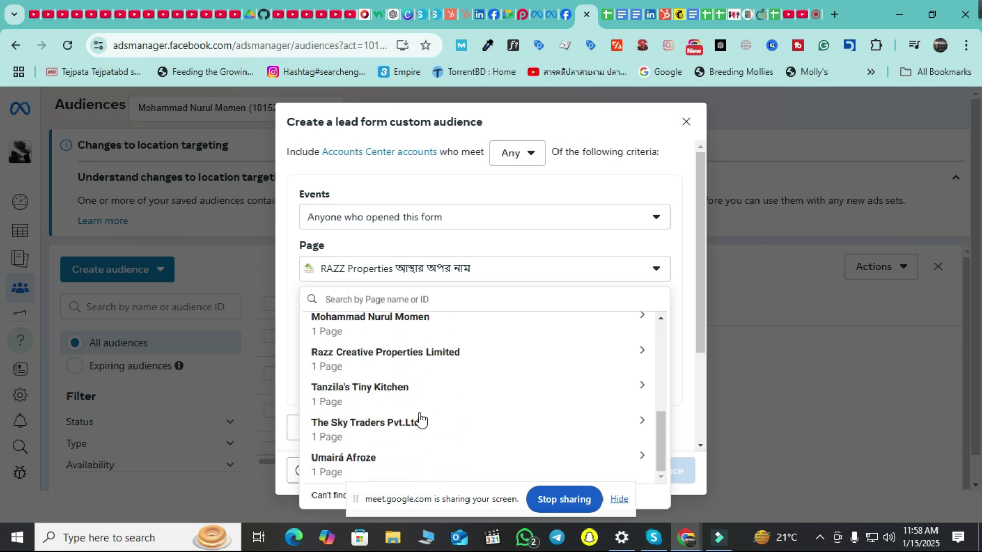
pyautogui.scroll(2, 402, 465)
pyautogui.scroll(5, 403, 465)
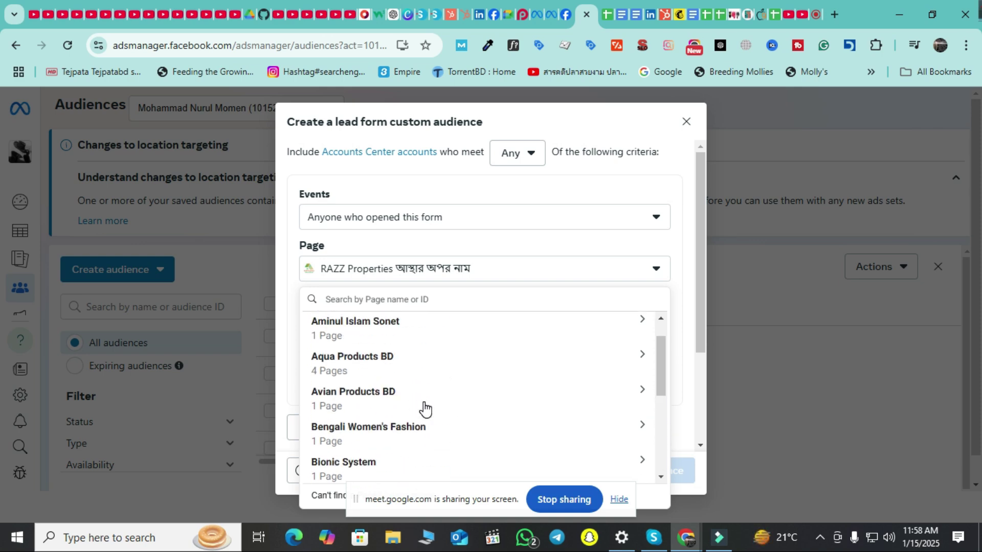
pyautogui.scroll(1, 422, 404)
pyautogui.scroll(-6, 417, 407)
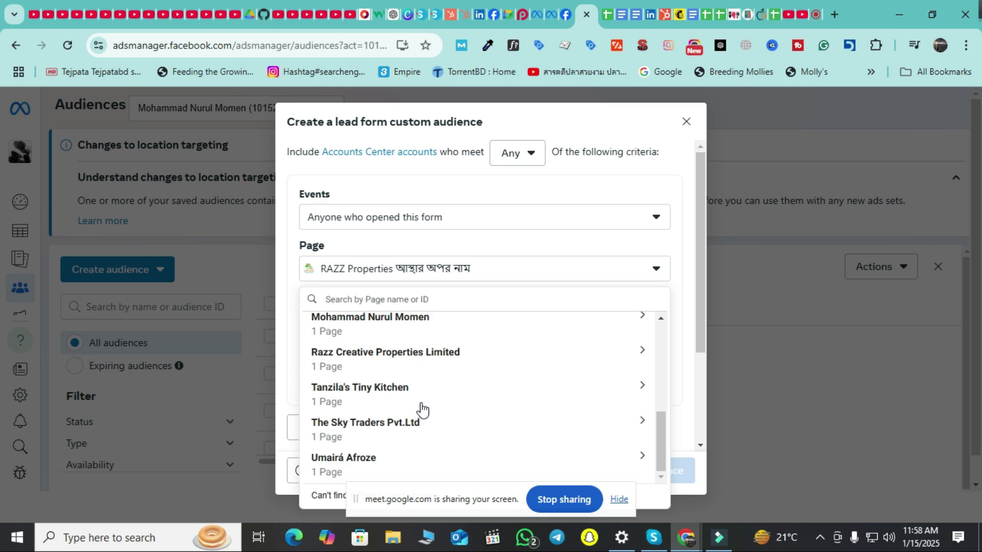
pyautogui.click(414, 364)
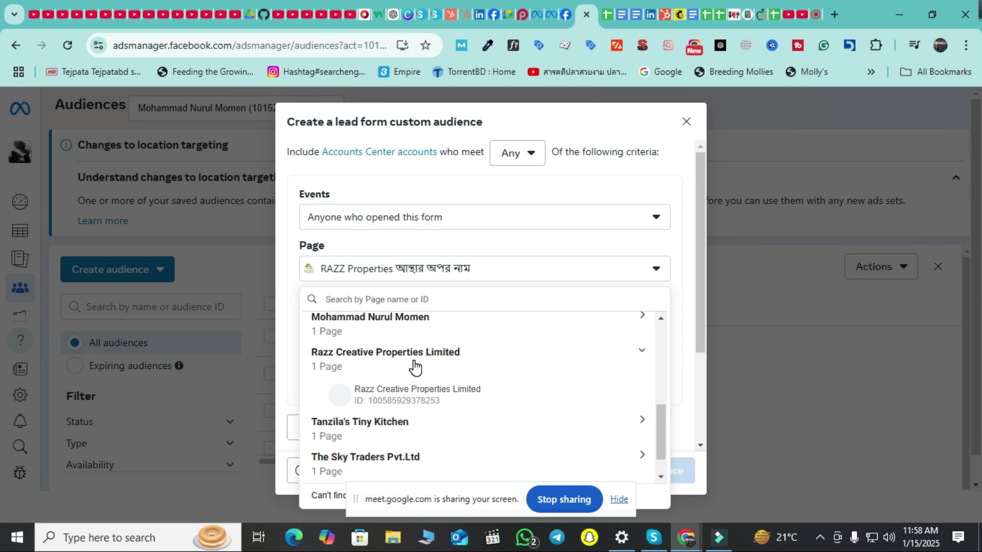
pyautogui.click(433, 408)
# Step: Examine the lead forms offered for the Razz Creative Properties Limited page
pyautogui.click(543, 318)
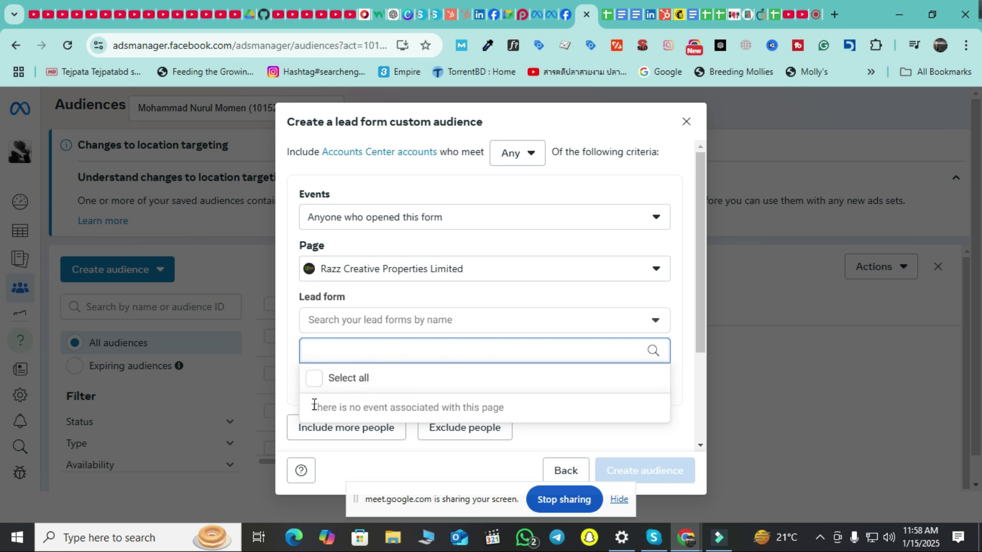
pyautogui.moveTo(378, 407); pyautogui.dragTo(464, 407)
pyautogui.moveTo(312, 408); pyautogui.dragTo(504, 407)
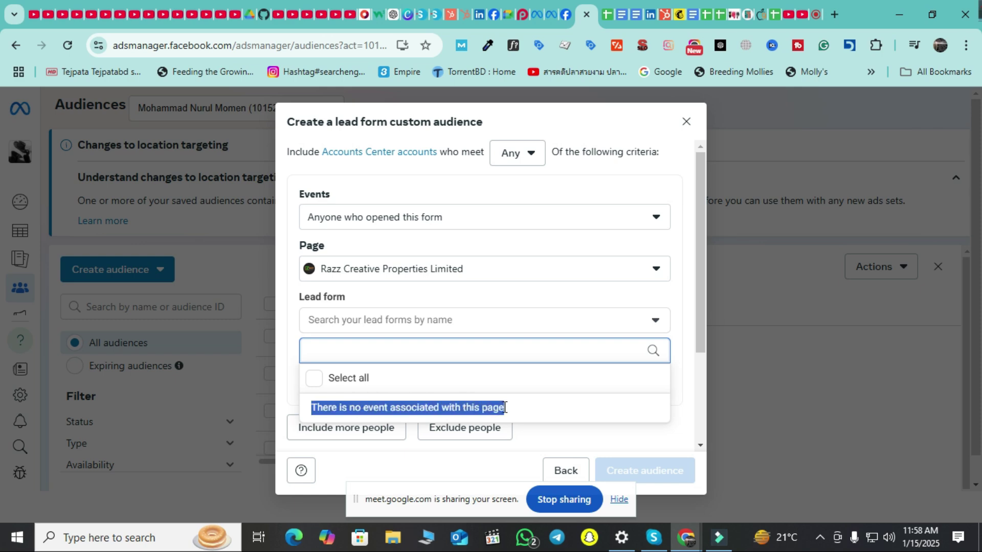
pyautogui.click(283, 402)
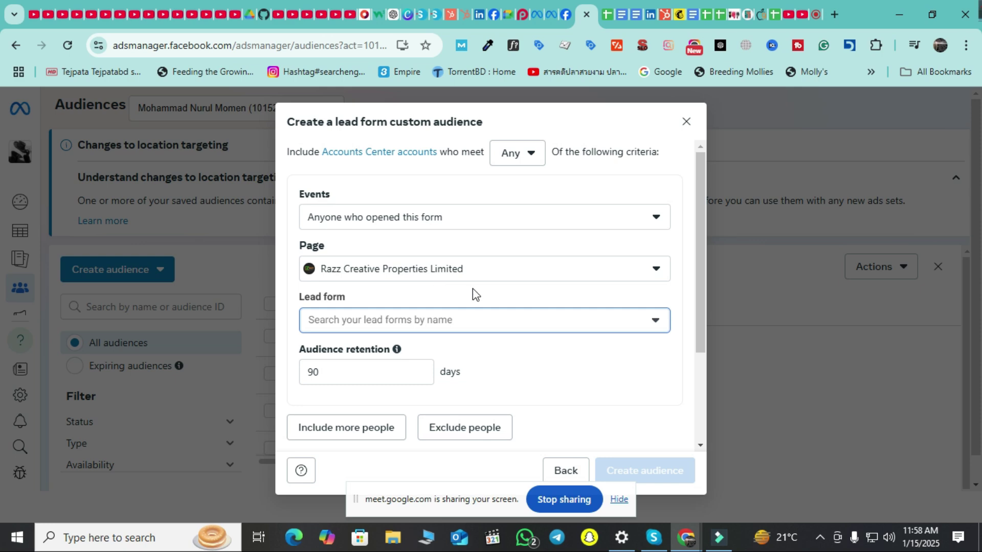
pyautogui.click(506, 331)
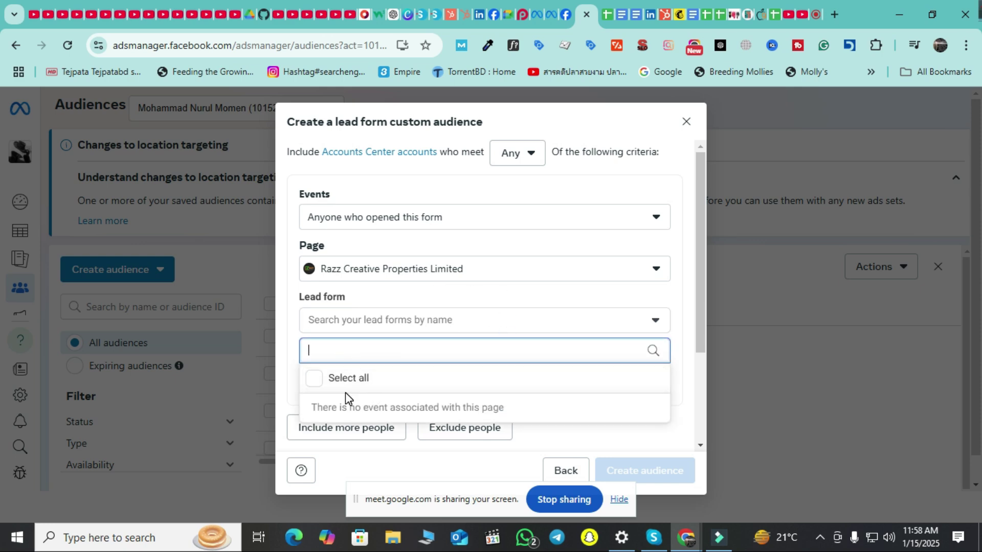
pyautogui.click(281, 385)
pyautogui.click(370, 320)
pyautogui.tripleClick(378, 408)
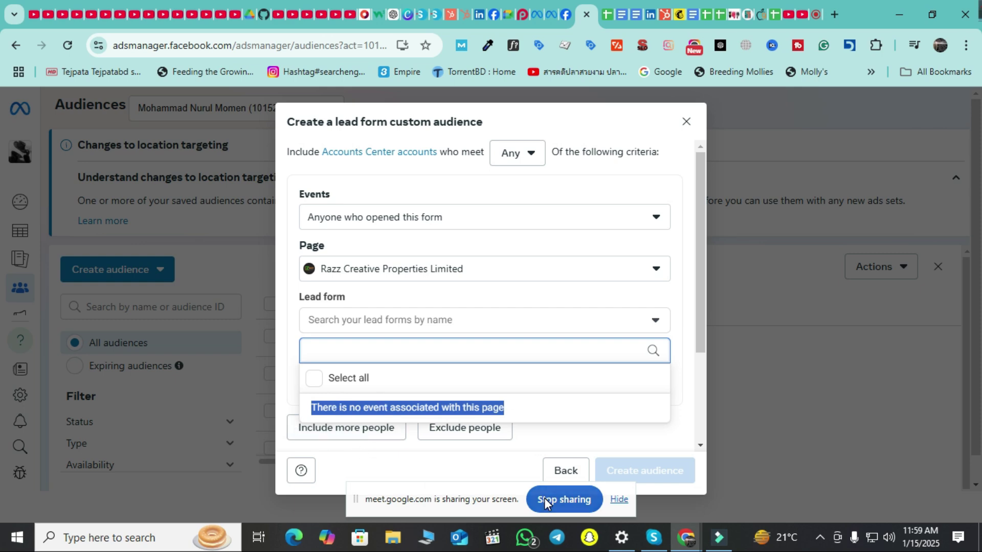
pyautogui.click(586, 441)
pyautogui.click(586, 440)
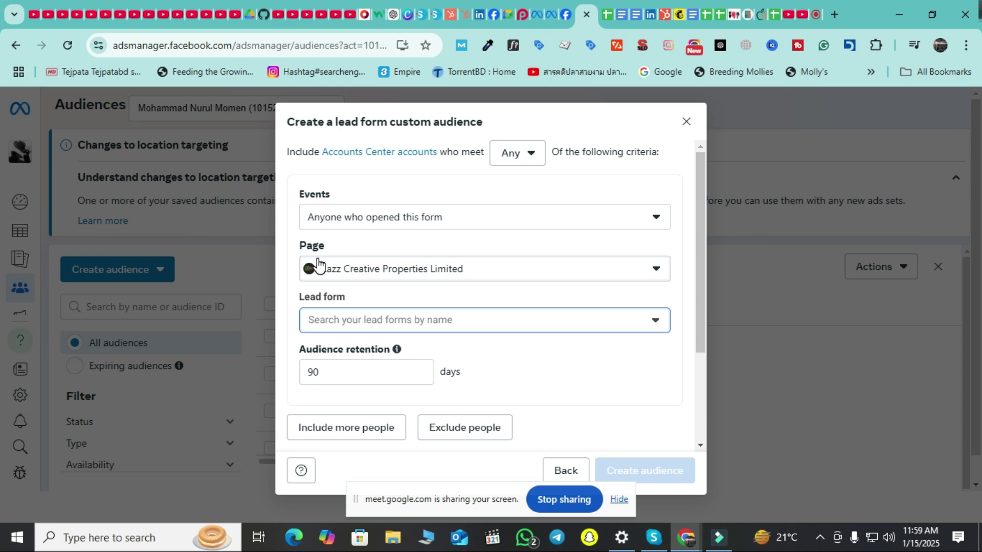
pyautogui.click(480, 320)
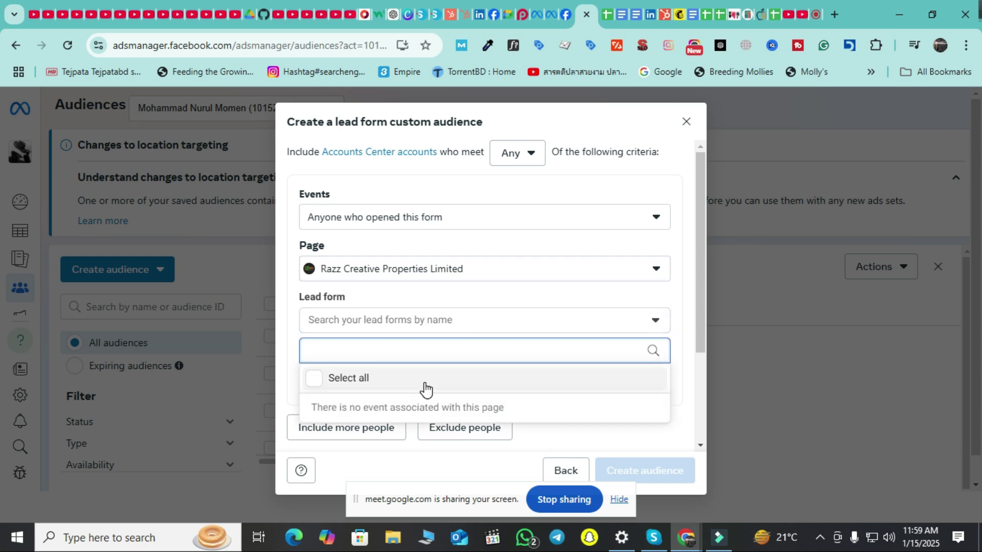
pyautogui.click(493, 327)
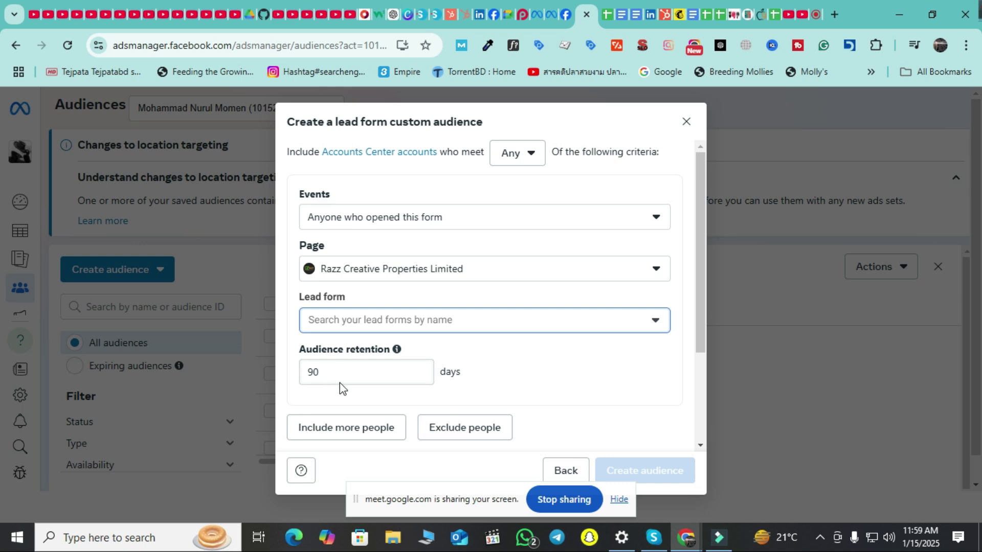
# Step: Review the lead form audience's retention, include and exclude options, and name and description fields
pyautogui.scroll(-3, 616, 373)
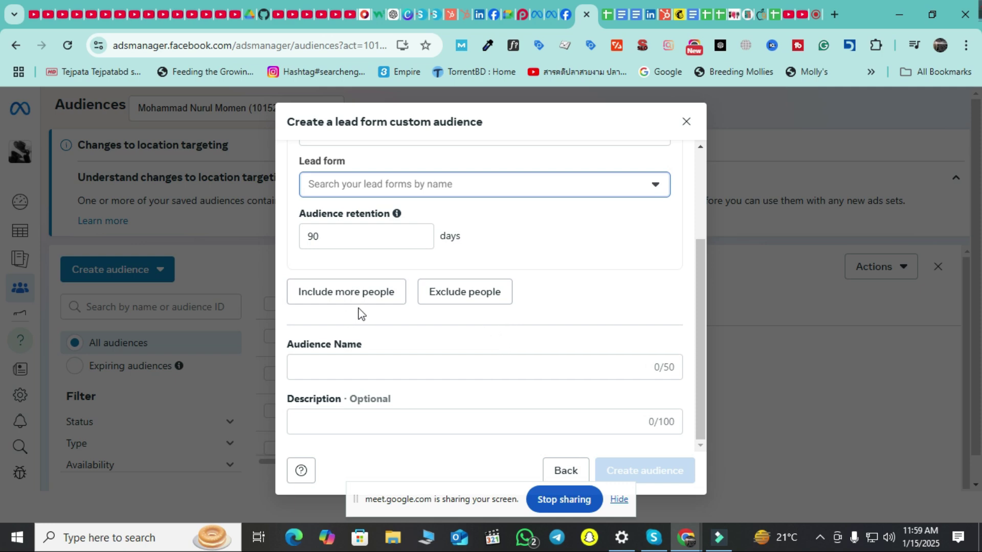
pyautogui.scroll(3, 373, 310)
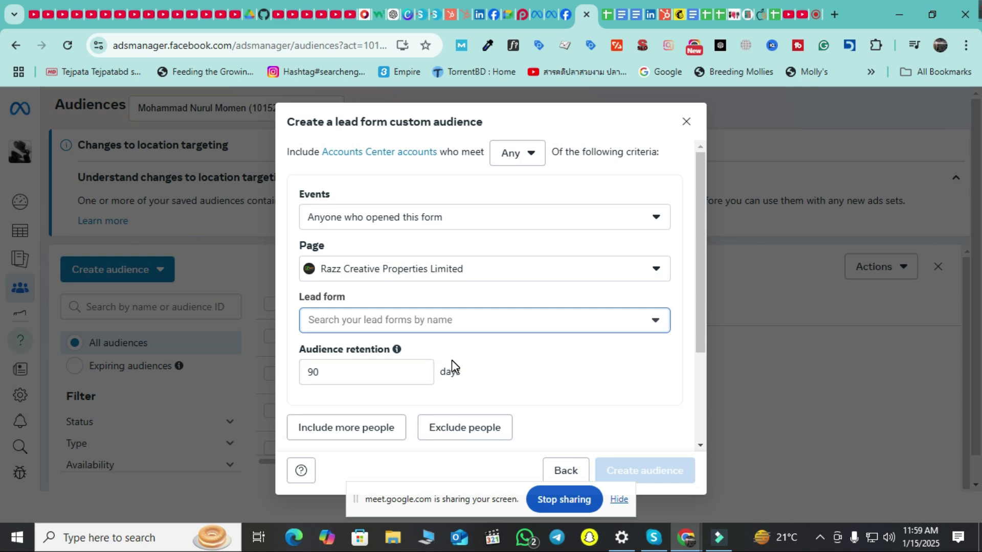
pyautogui.moveTo(397, 352)
pyautogui.scroll(-3, 587, 391)
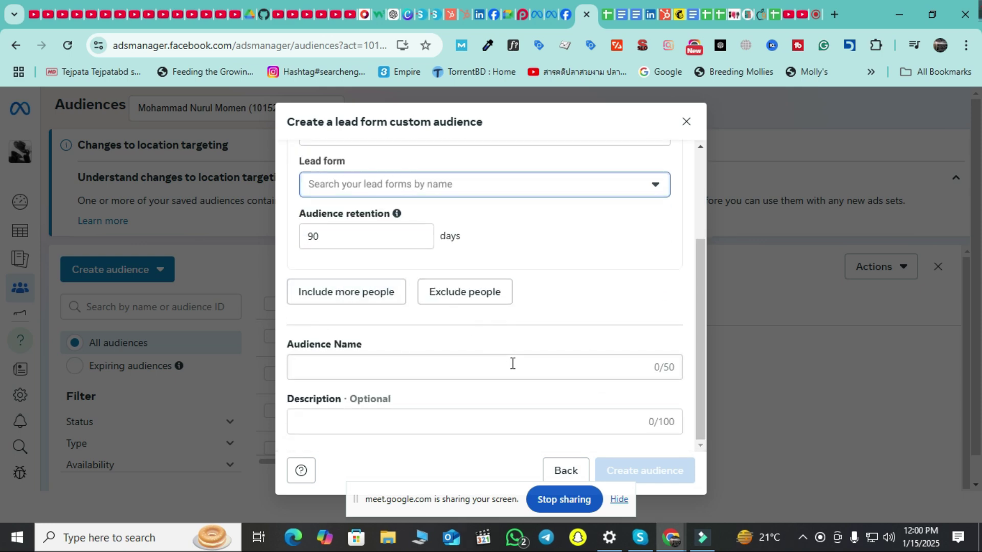
pyautogui.scroll(3, 512, 363)
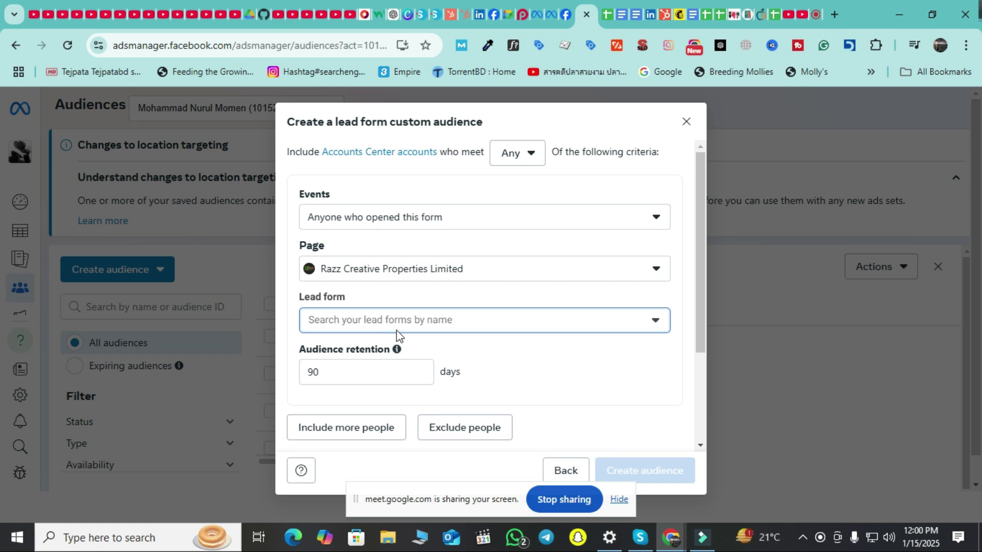
# Step: Enter "aaaaaaaaaaaaaaaa" as the lead form audience's name
pyautogui.scroll(-3, 418, 328)
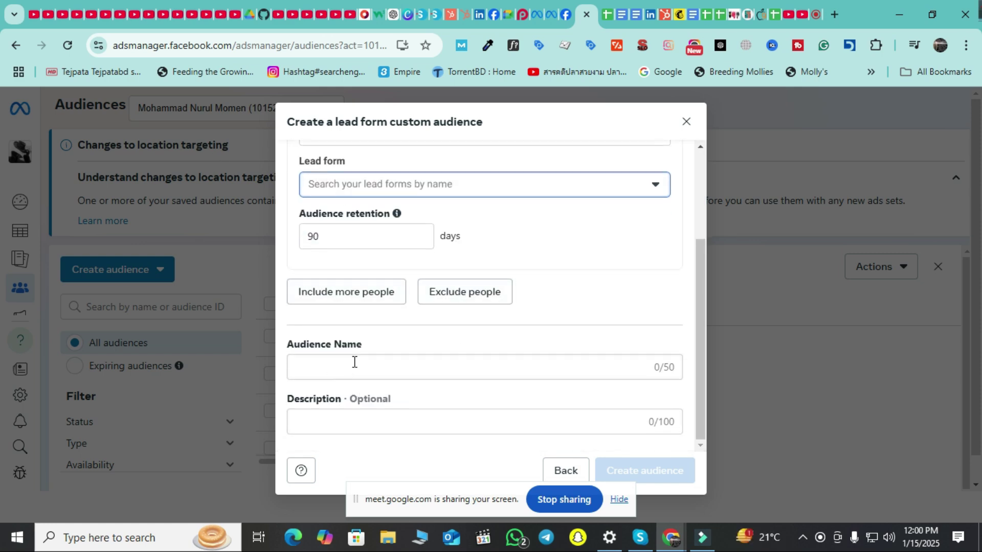
pyautogui.click(459, 366)
pyautogui.write('aaaaaaaaaaaaaaaa')
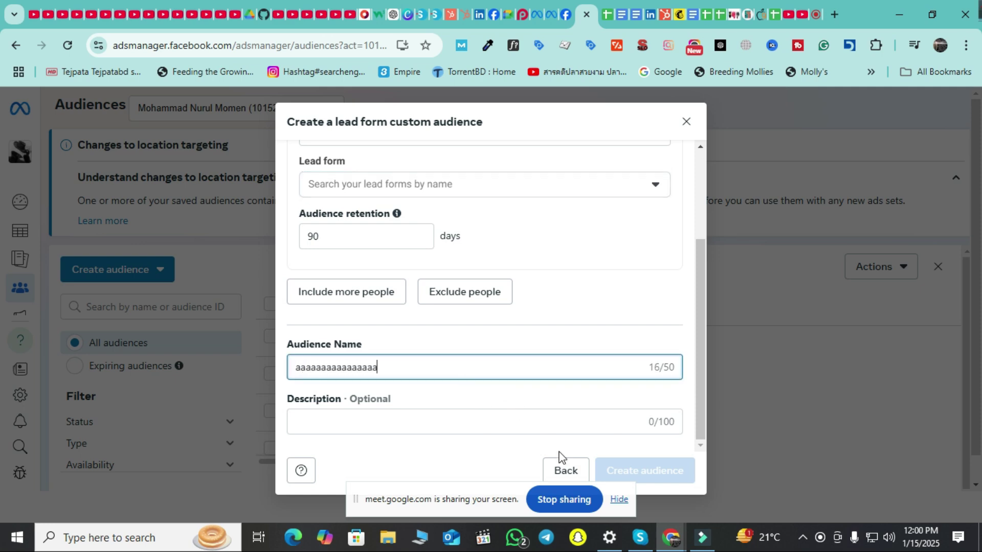
pyautogui.click(512, 452)
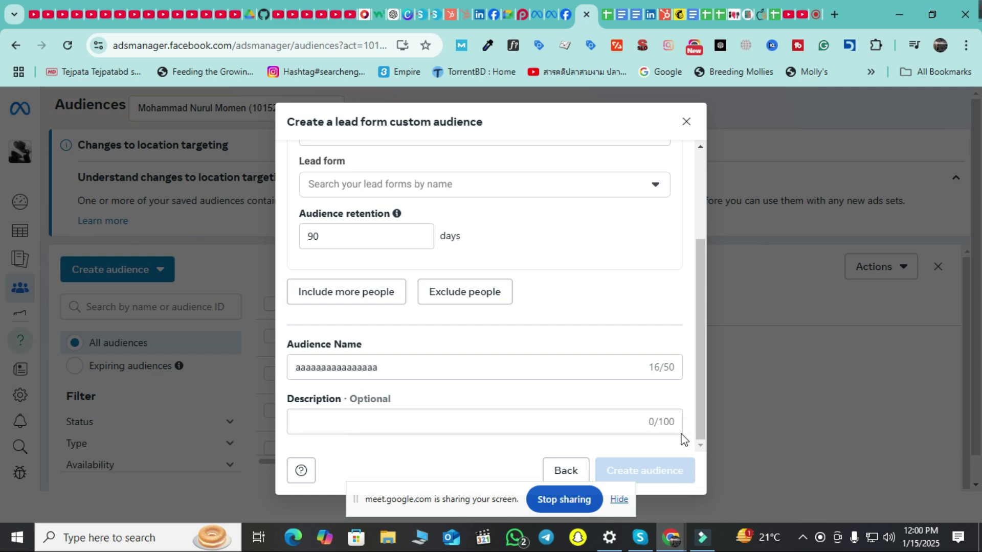
# Step: Recheck the lead form selection and close the form without creating the audience
pyautogui.scroll(1, 631, 368)
pyautogui.scroll(2, 628, 357)
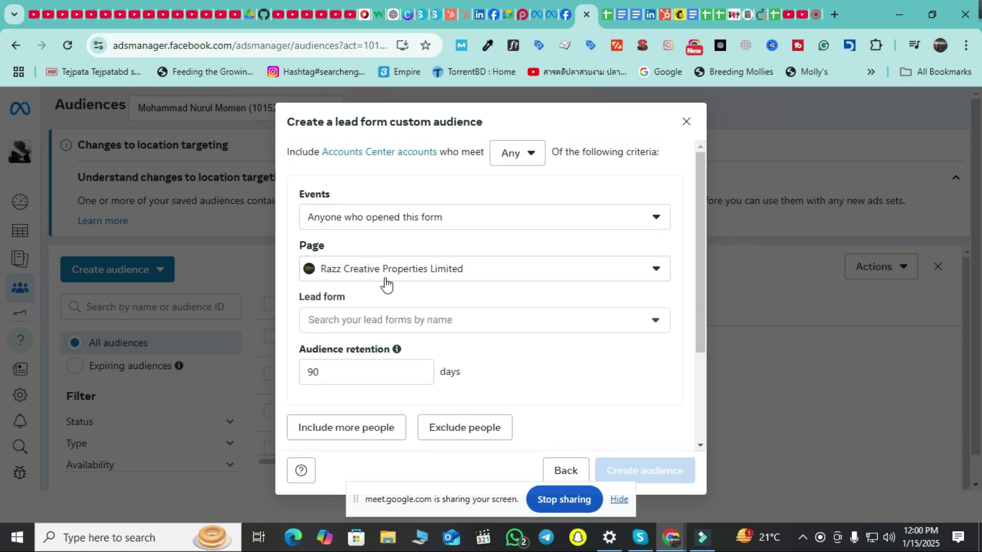
pyautogui.click(407, 321)
pyautogui.click(653, 330)
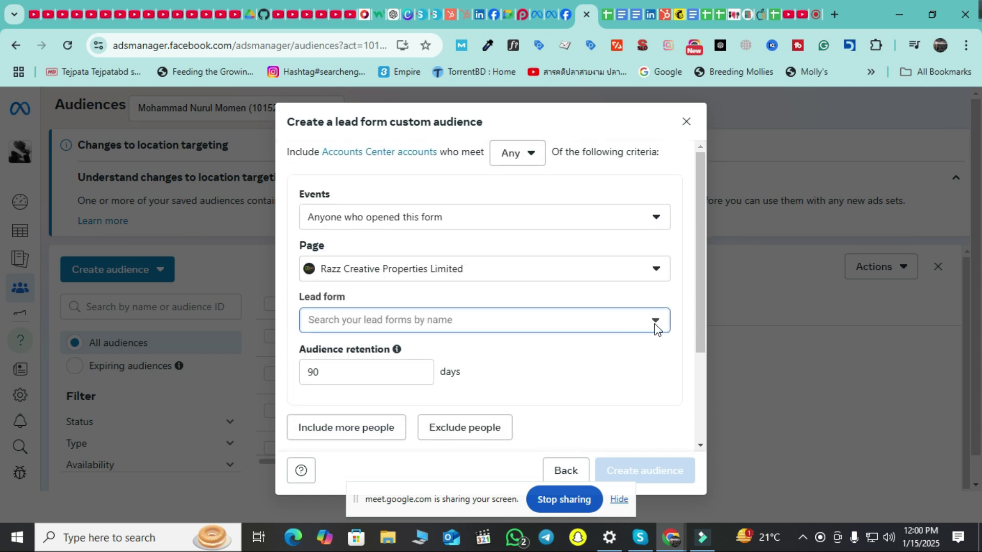
pyautogui.scroll(-3, 664, 357)
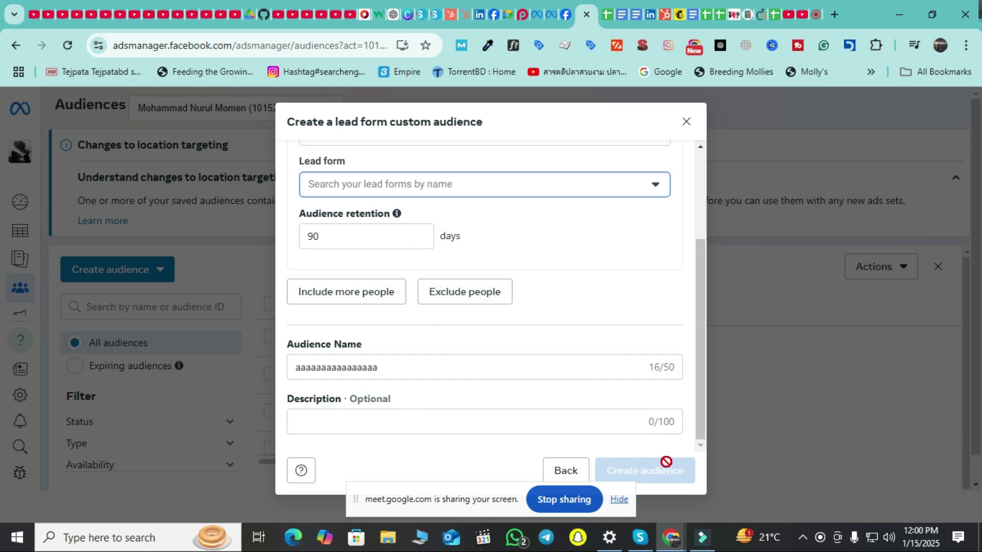
pyautogui.scroll(3, 511, 353)
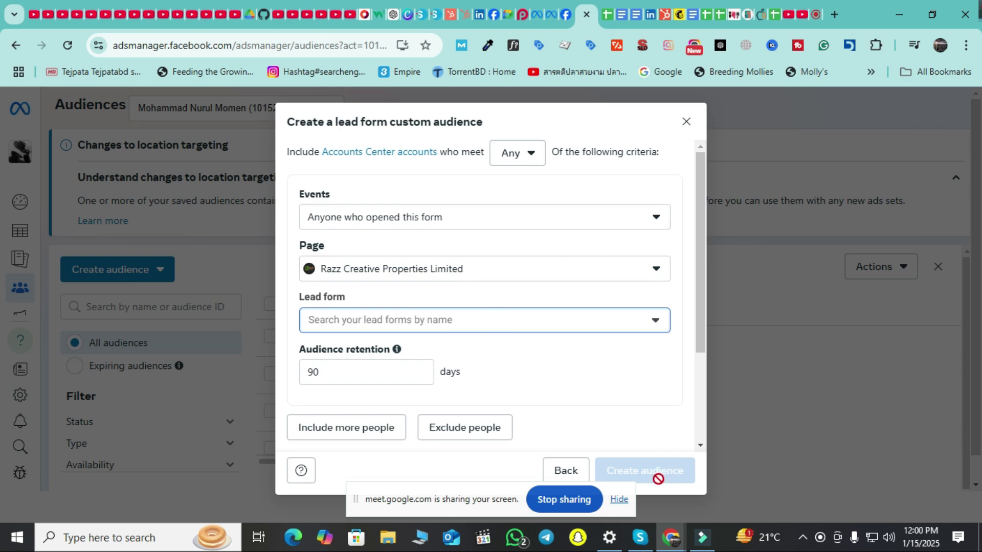
pyautogui.click(686, 122)
# Step: Start creating a new custom audience with Facebook page as its Meta source
pyautogui.click(89, 270)
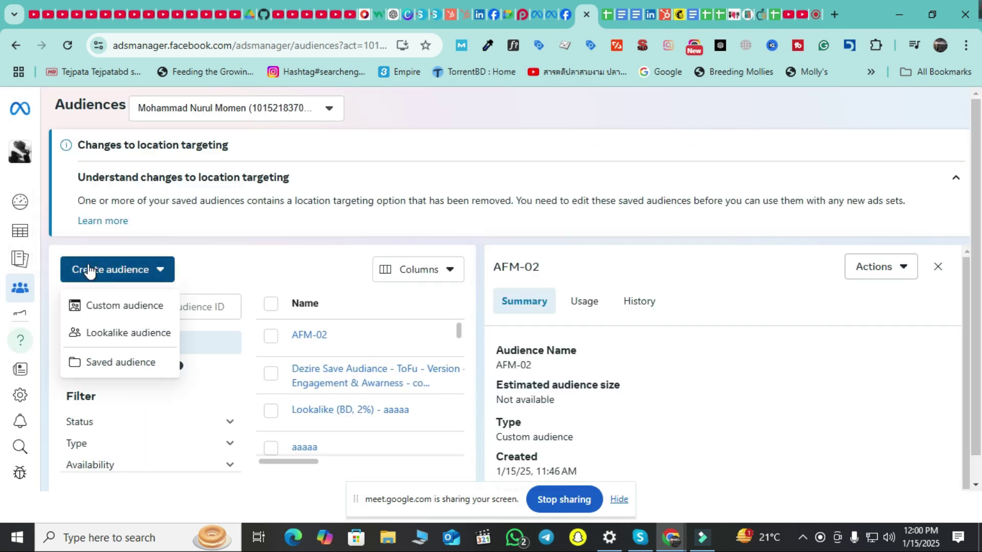
pyautogui.click(113, 308)
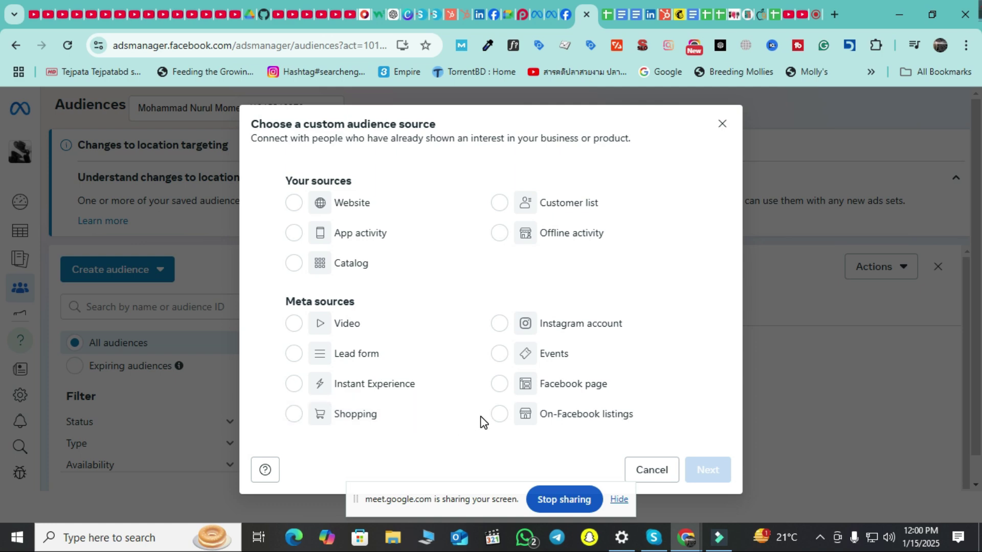
pyautogui.click(526, 393)
pyautogui.click(701, 469)
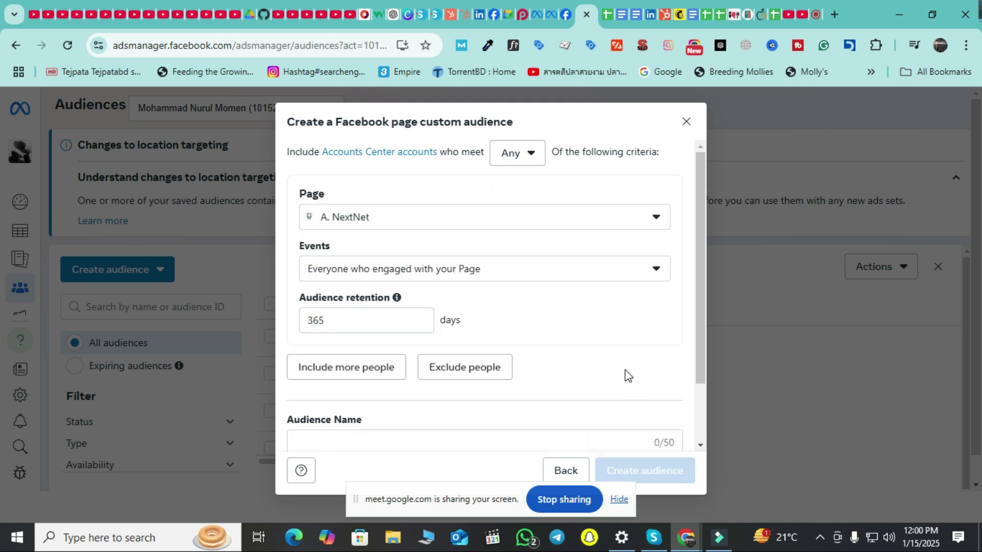
# Step: Select Dream House Builders Ltd. as the audience's page and check the Any and All criteria-matching options
pyautogui.click(606, 229)
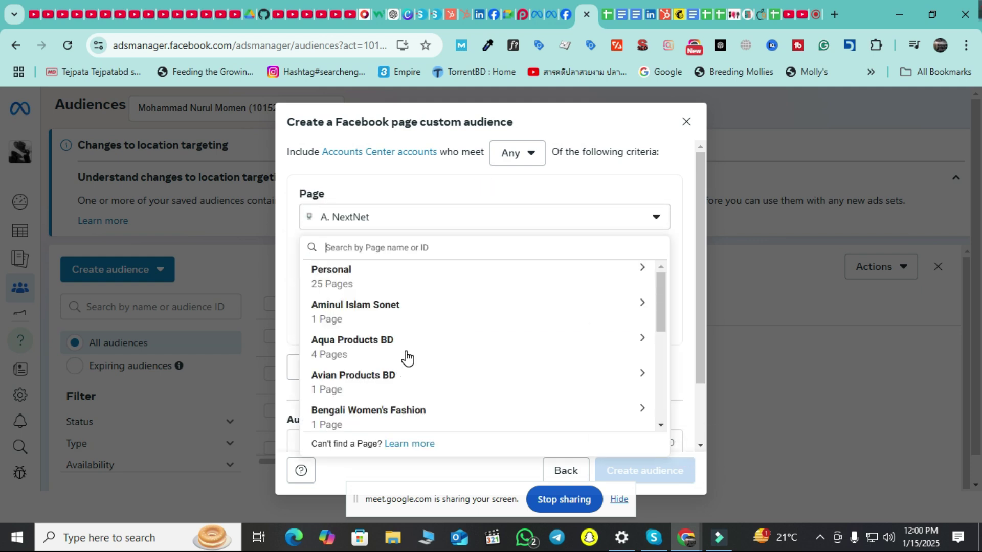
pyautogui.scroll(-3, 403, 366)
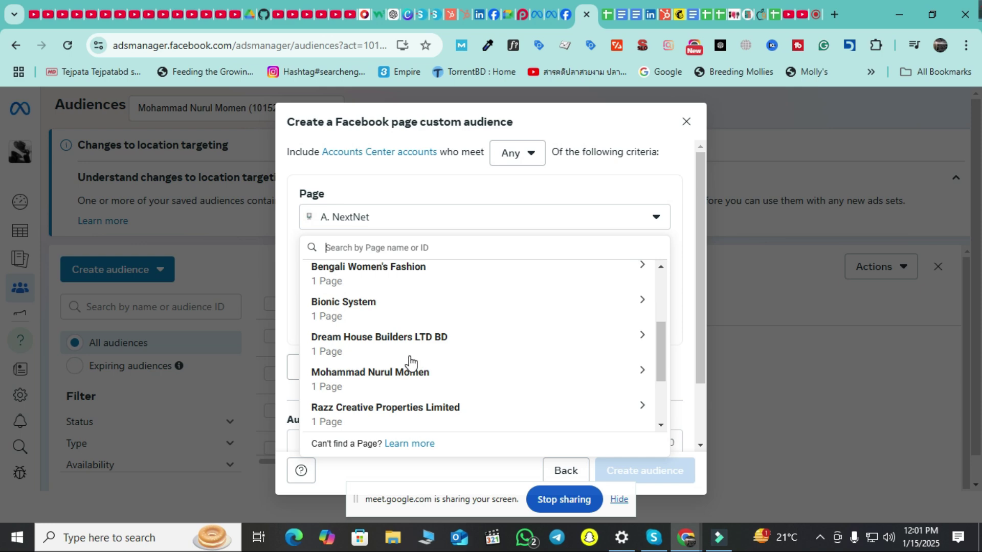
pyautogui.click(408, 348)
pyautogui.click(409, 391)
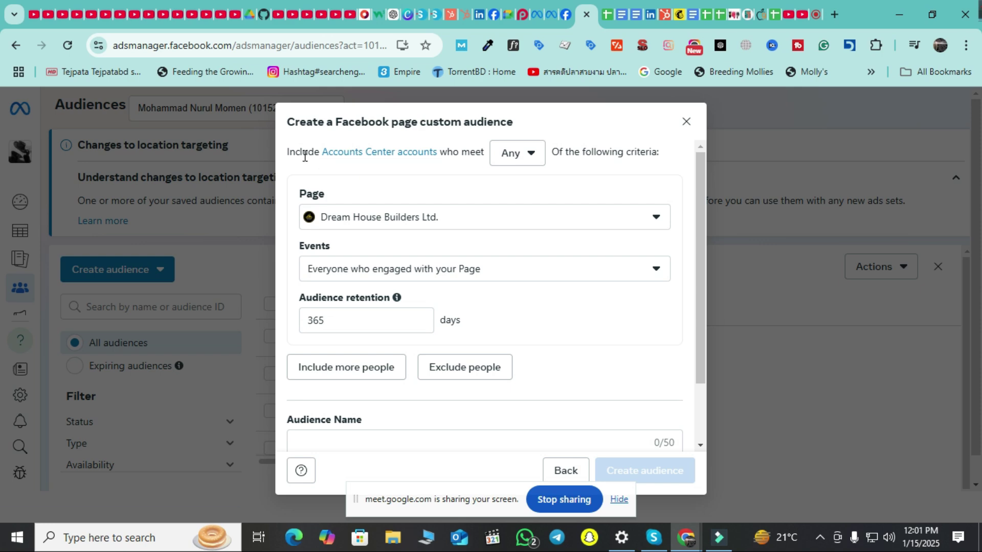
pyautogui.scroll(-2, 352, 338)
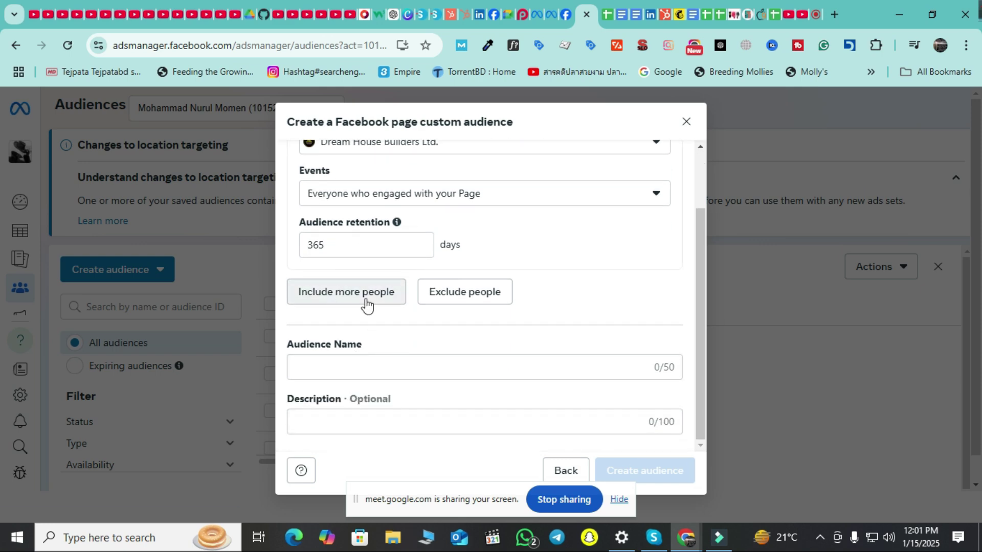
pyautogui.scroll(2, 501, 292)
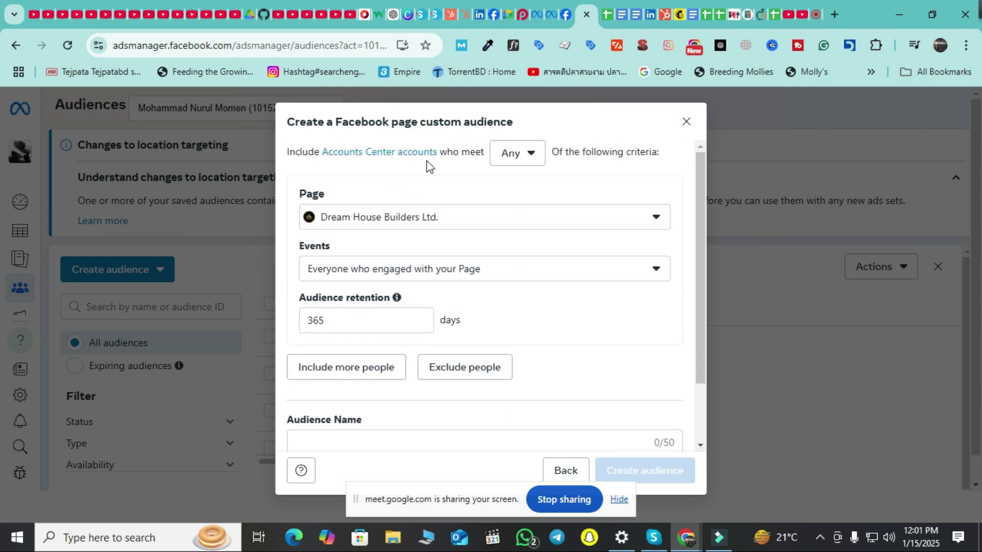
pyautogui.click(526, 163)
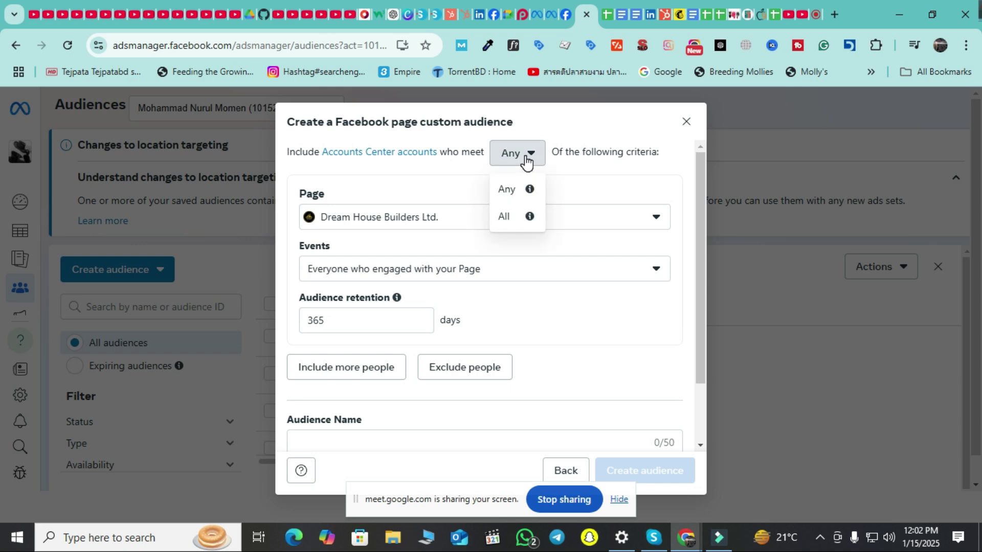
pyautogui.click(526, 162)
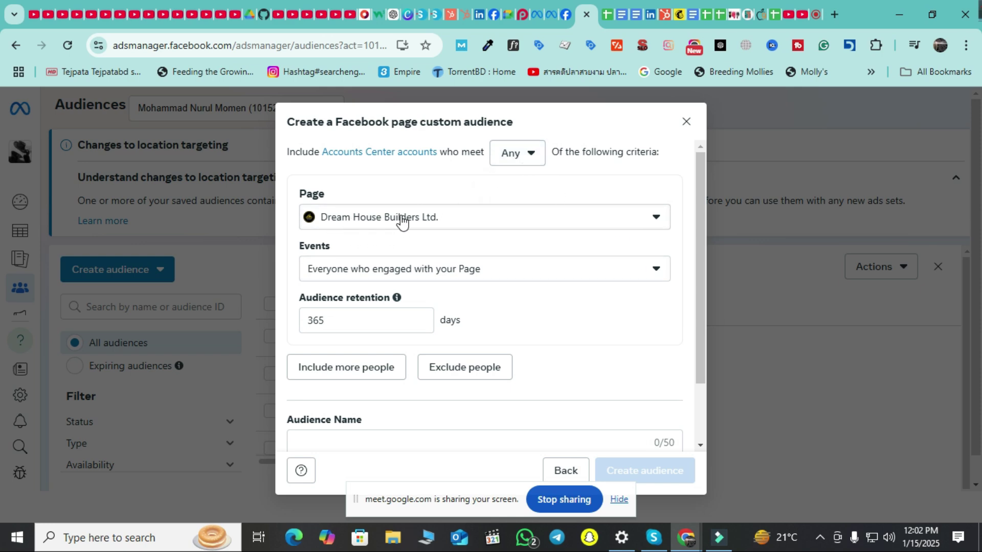
# Step: Review the page's available engagement events and select Accounts Center accounts who clicked any call-to-action button
pyautogui.click(526, 272)
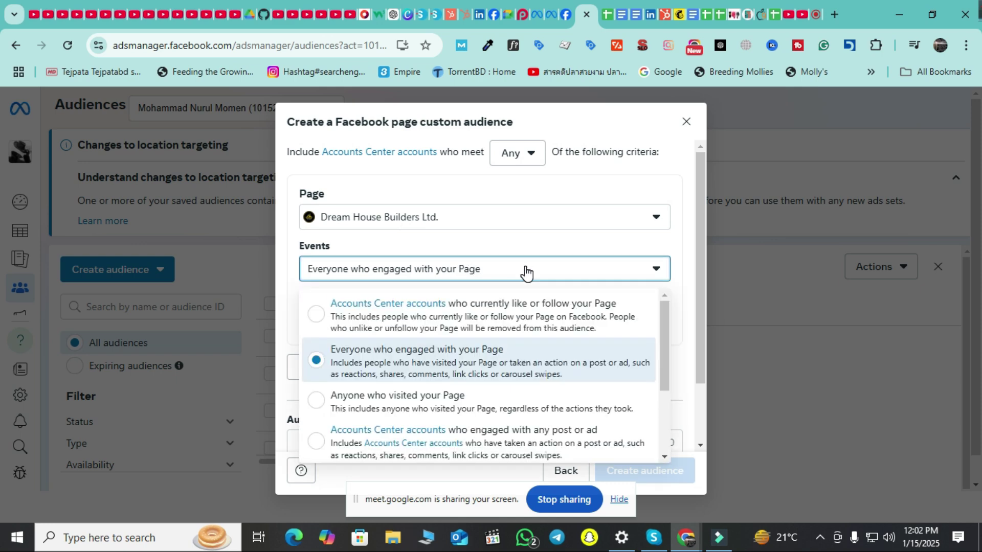
pyautogui.click(525, 272)
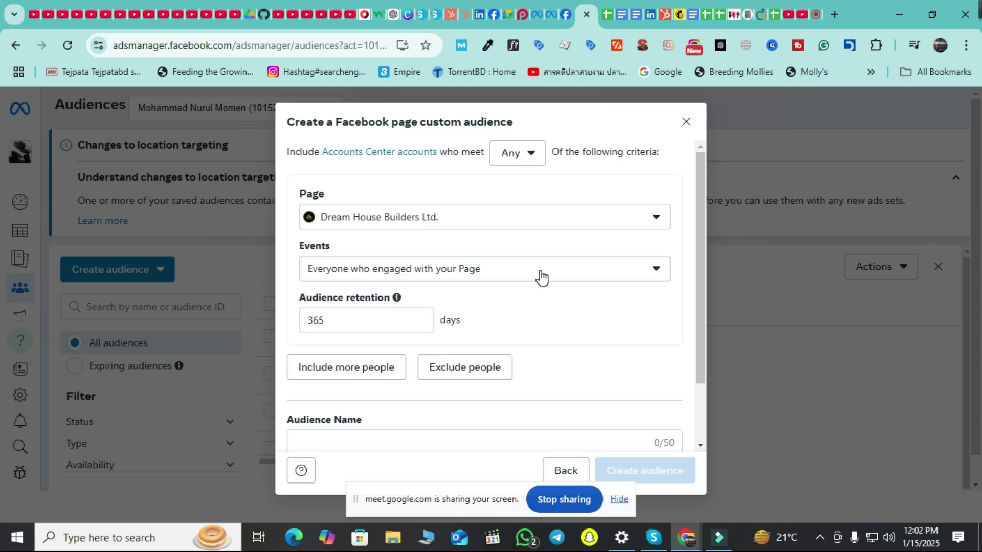
pyautogui.click(546, 280)
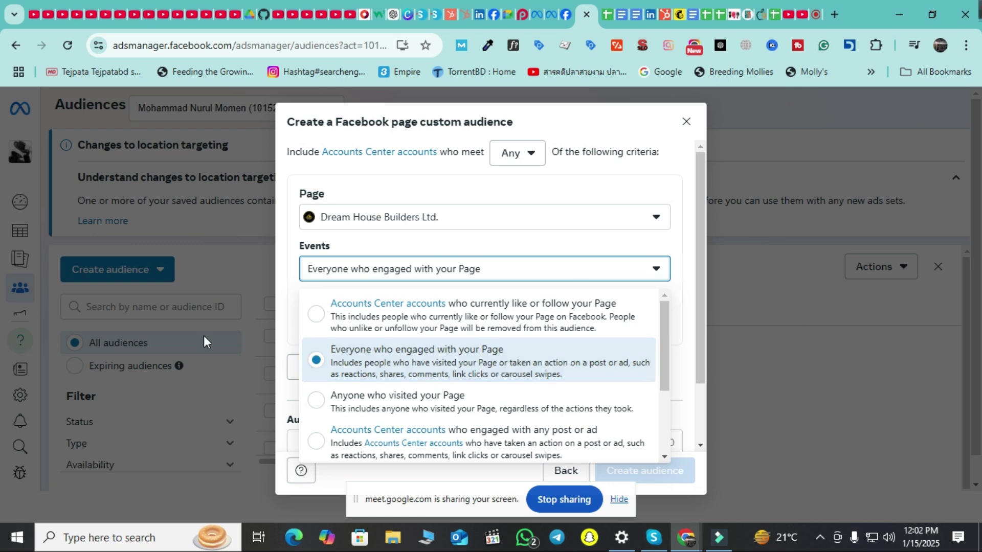
pyautogui.scroll(-1, 412, 343)
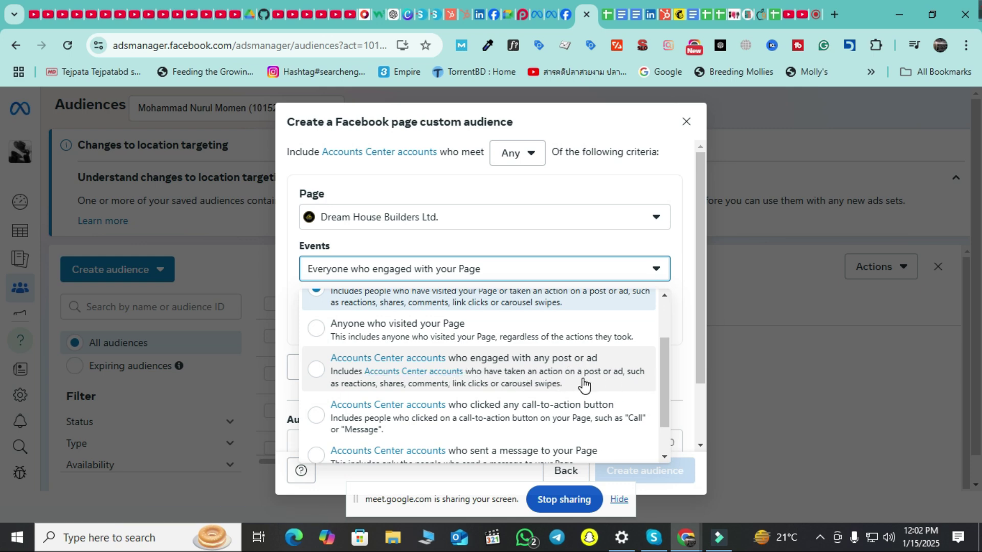
pyautogui.scroll(-1, 580, 378)
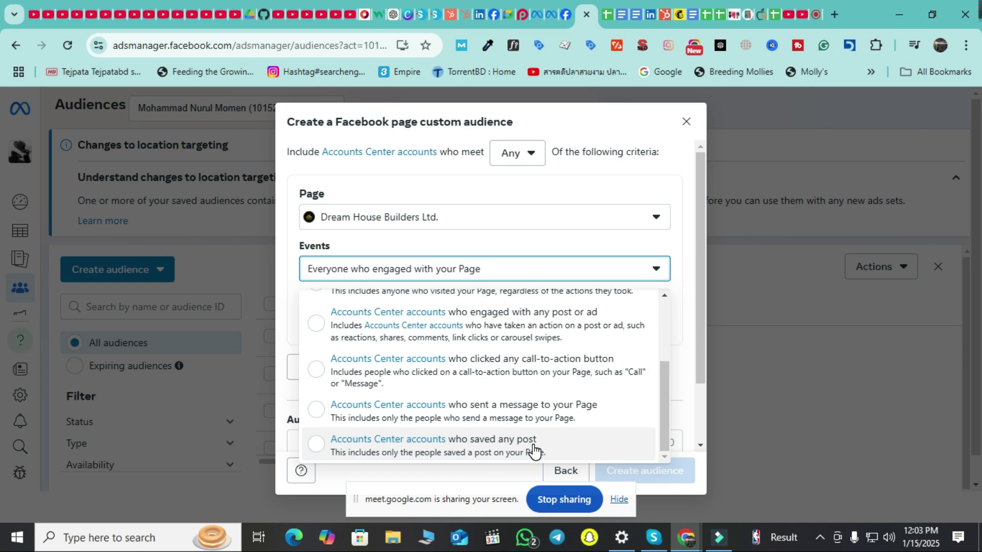
pyautogui.scroll(3, 533, 445)
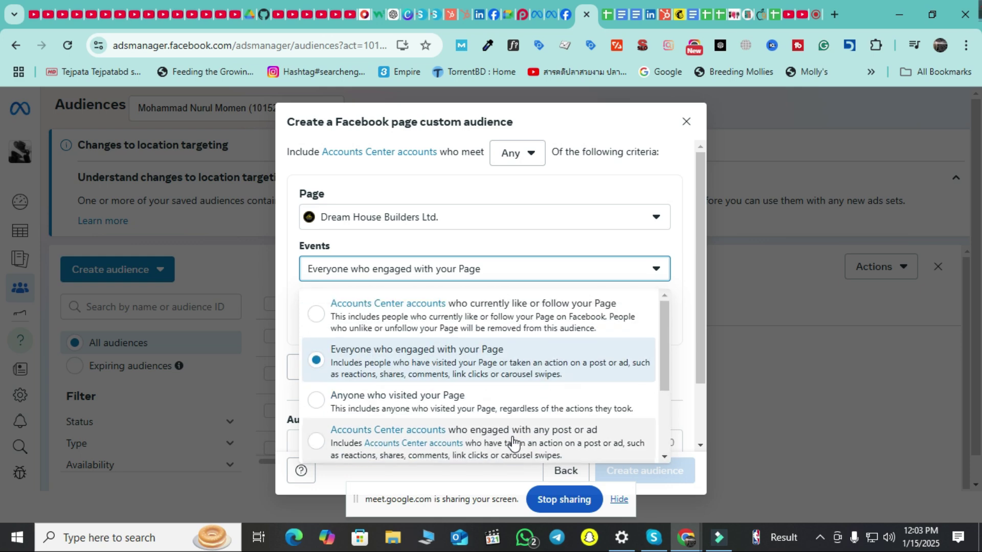
pyautogui.scroll(-3, 532, 434)
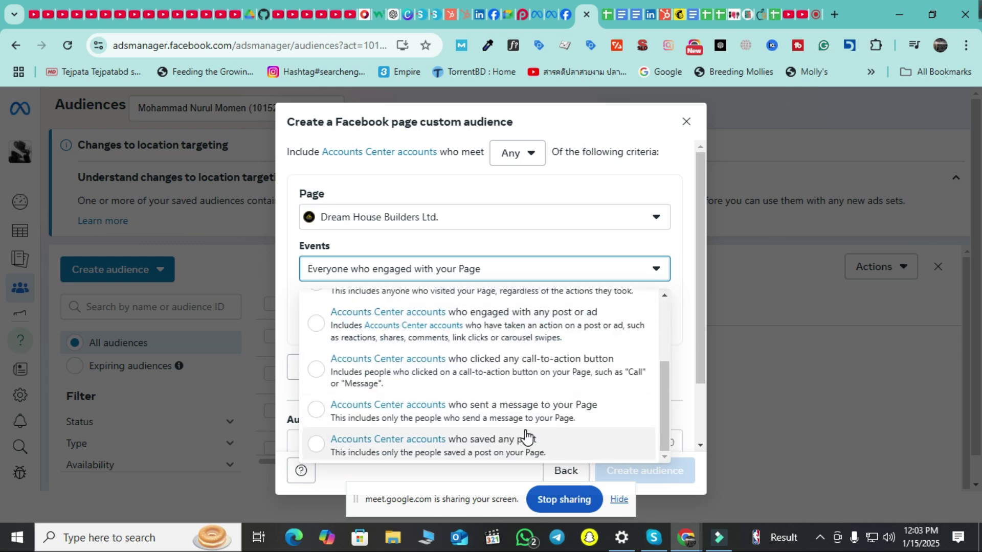
pyautogui.click(545, 387)
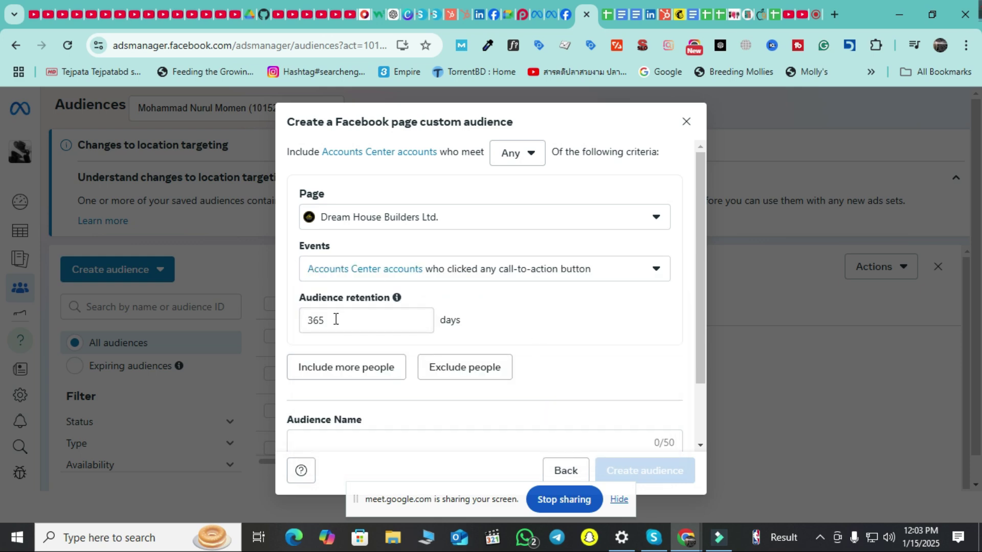
# Step: Set the audience retention of the call-to-action criterion to 120 days
pyautogui.moveTo(340, 319); pyautogui.dragTo(307, 322)
pyautogui.write('180')
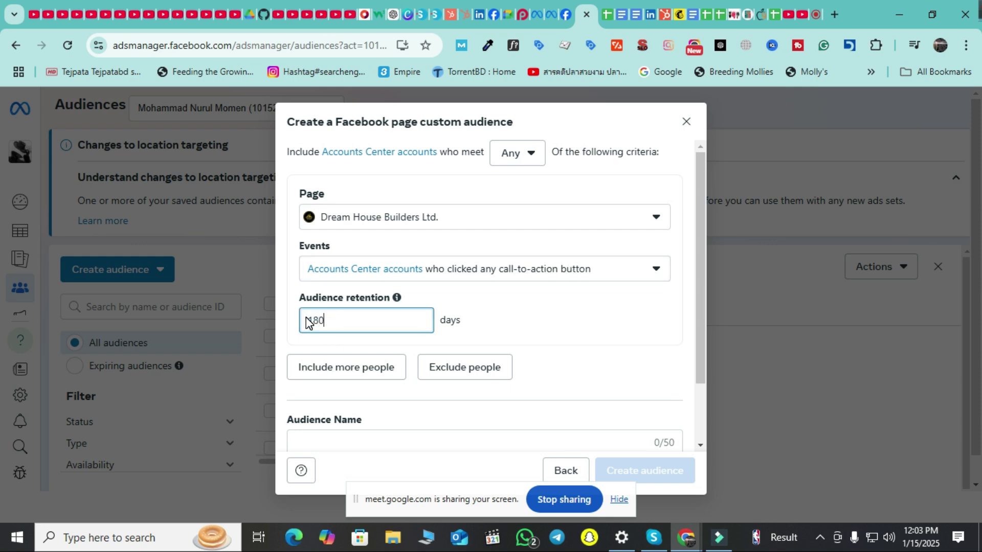
pyautogui.write('120')
pyautogui.click(576, 327)
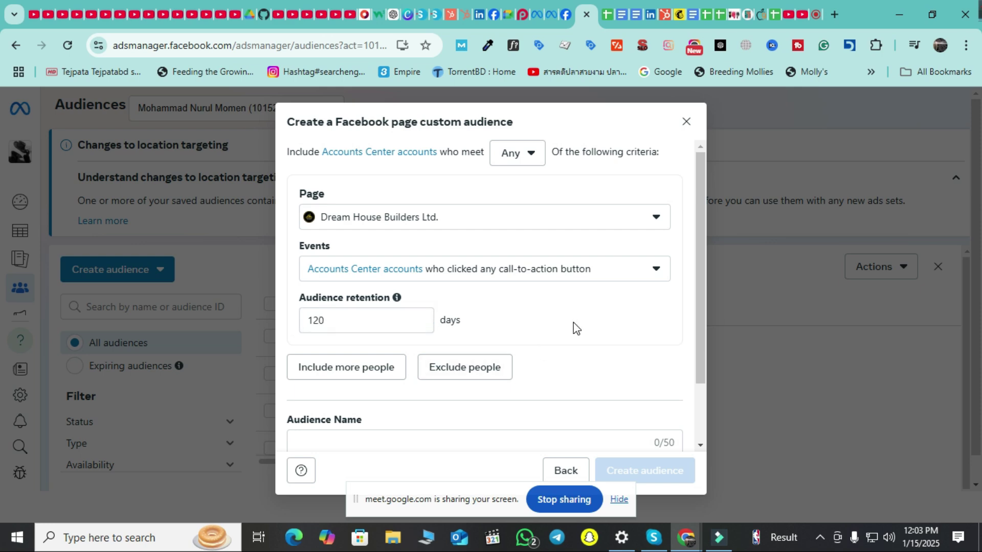
# Step: Include more people with a second criterion for Accounts Center accounts who sent a message to the page
pyautogui.scroll(-1, 511, 330)
pyautogui.click(368, 299)
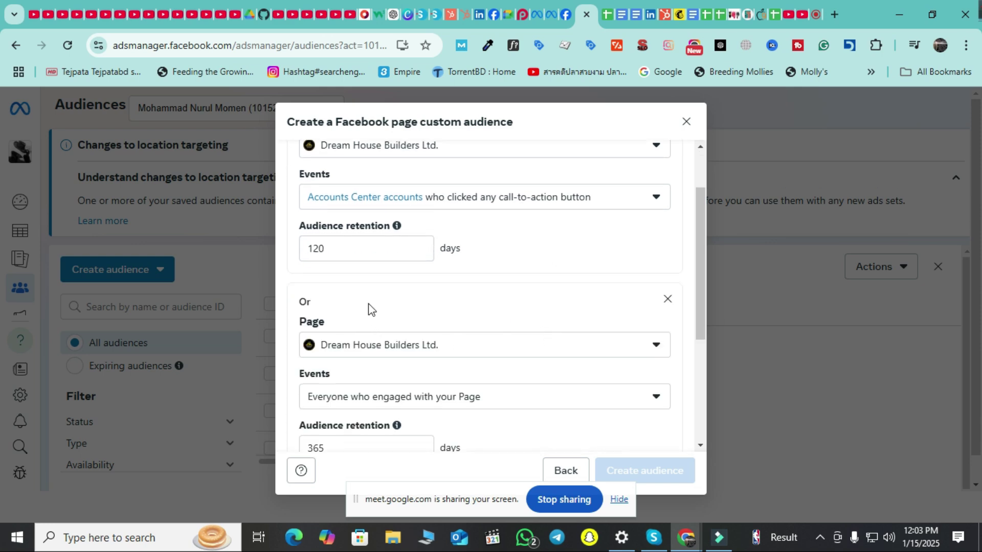
pyautogui.scroll(-2, 487, 342)
pyautogui.click(499, 256)
pyautogui.scroll(-3, 510, 398)
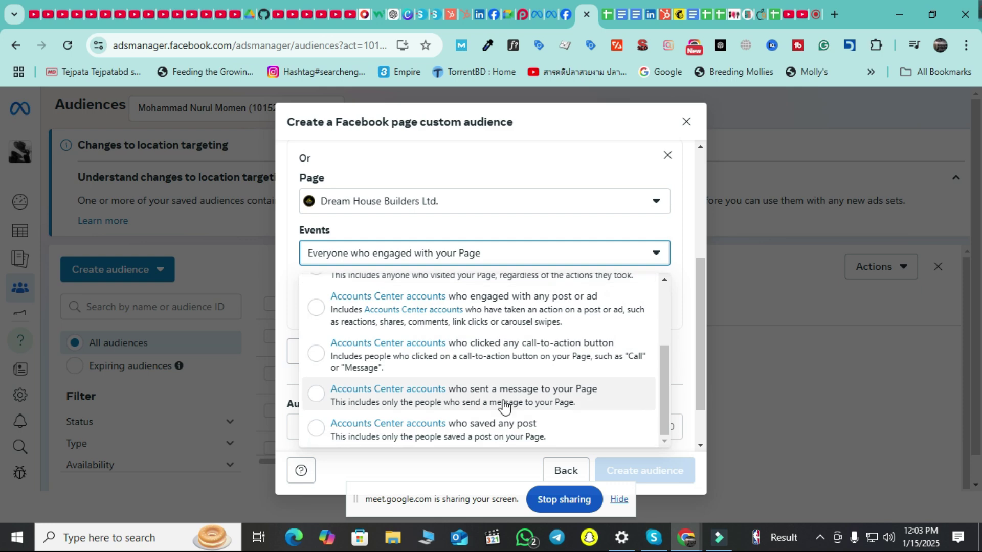
pyautogui.click(564, 403)
# Step: Set the message criterion's audience retention to 120 days and check both criteria
pyautogui.scroll(2, 553, 392)
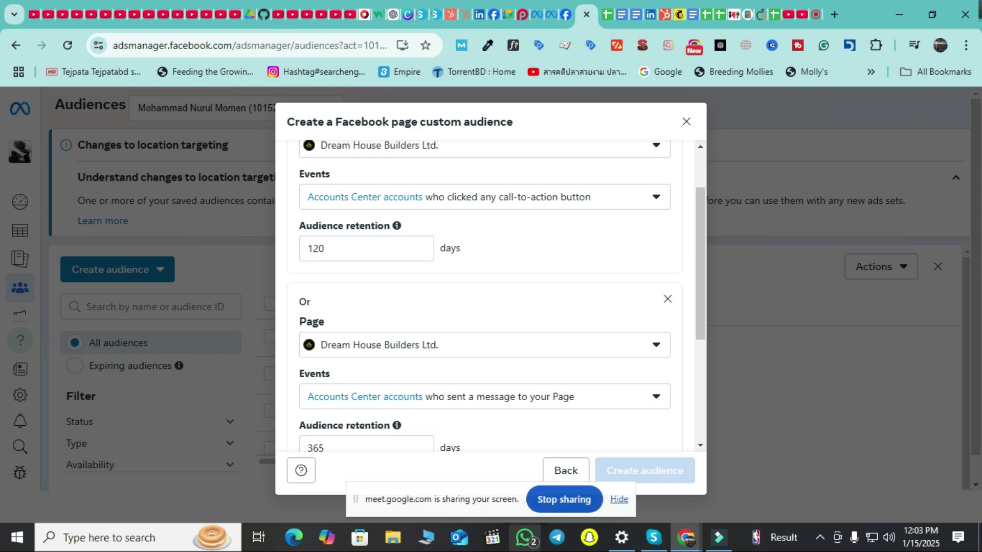
pyautogui.scroll(-4, 603, 358)
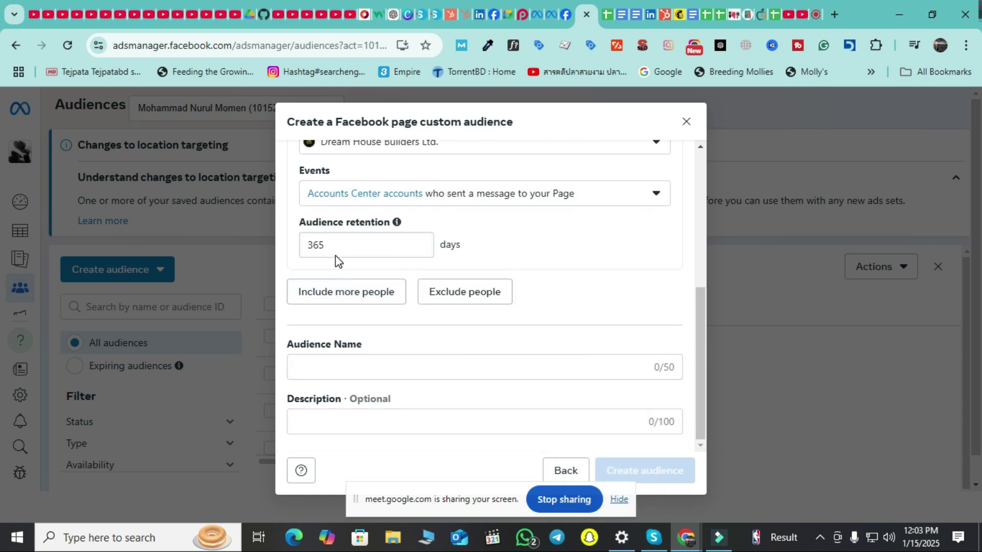
pyautogui.doubleClick(335, 246)
pyautogui.write('120')
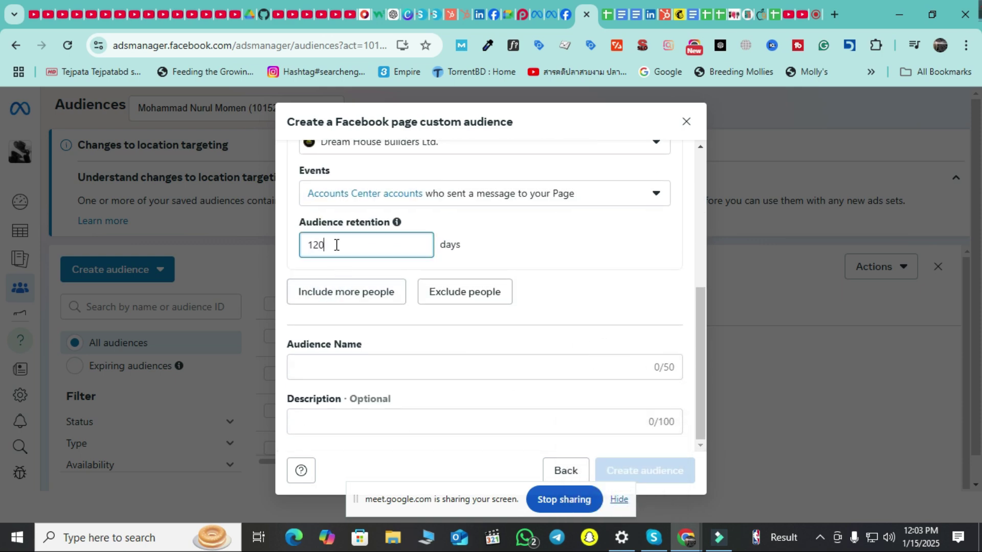
pyautogui.click(566, 224)
pyautogui.scroll(3, 620, 307)
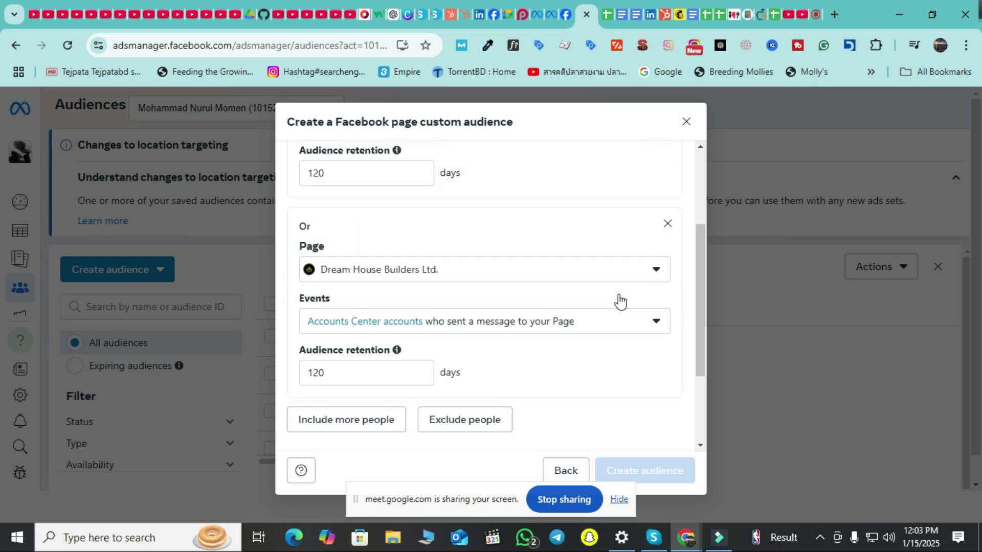
pyautogui.scroll(-3, 613, 348)
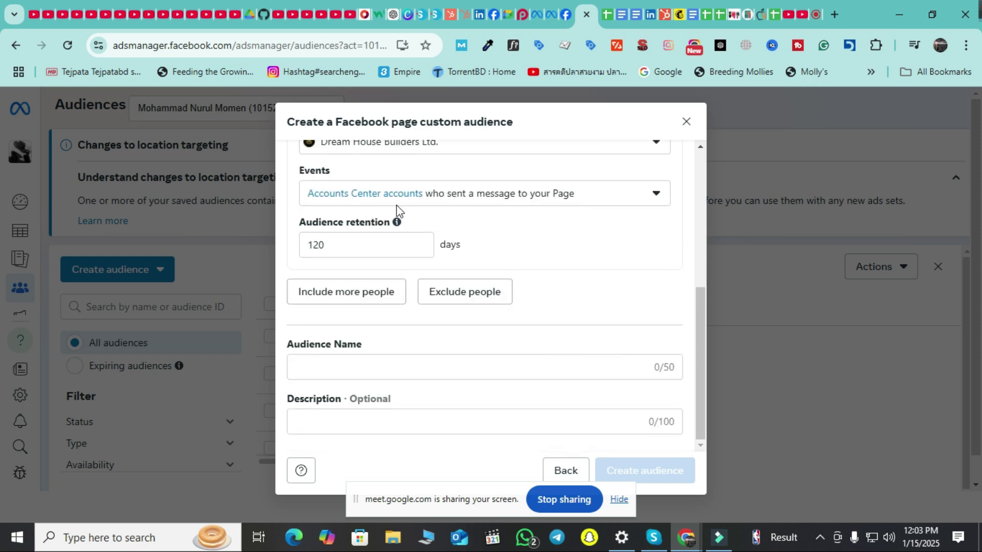
# Step: Enter "aaaa" as the Facebook page audience's name, recheck the criteria and close the form without creating it
pyautogui.doubleClick(325, 245)
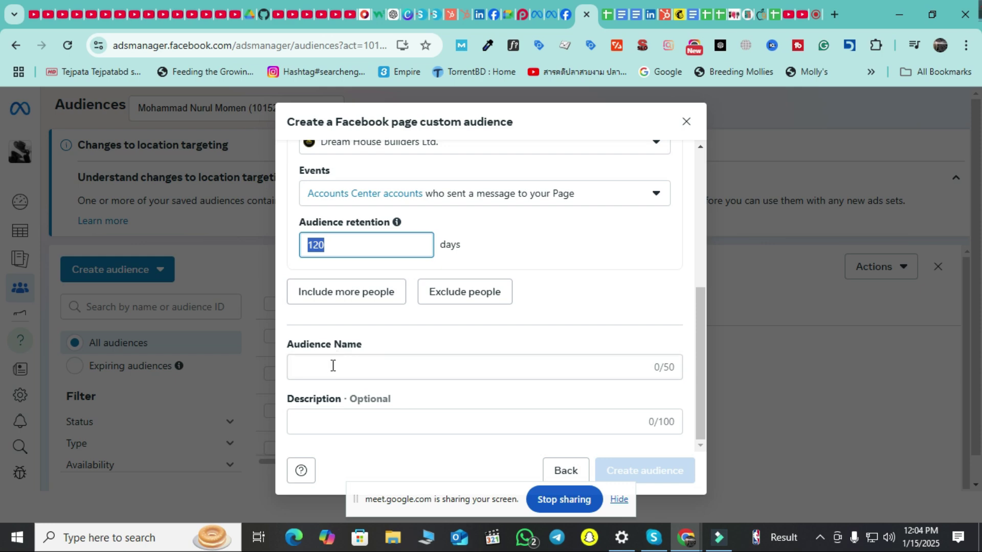
pyautogui.click(473, 363)
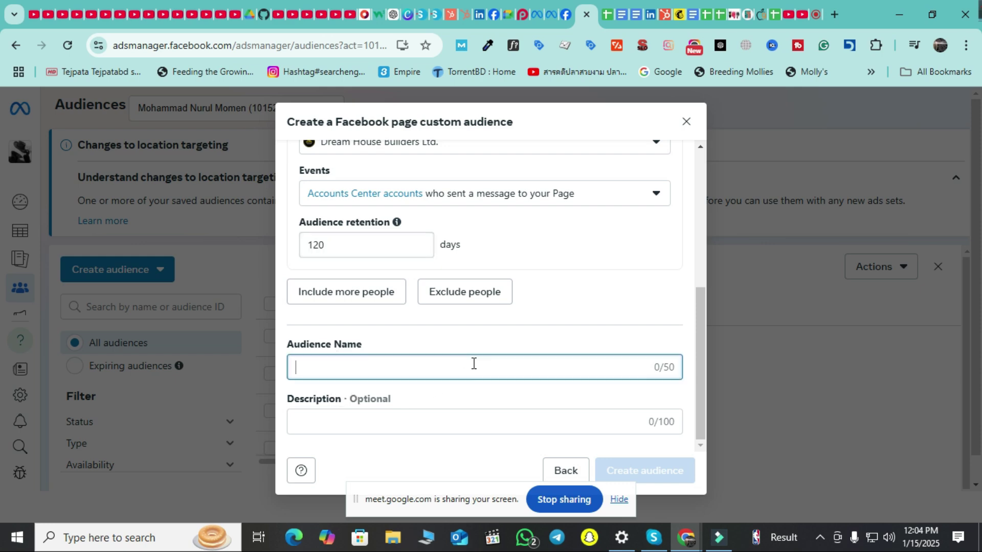
pyautogui.write('aaaa')
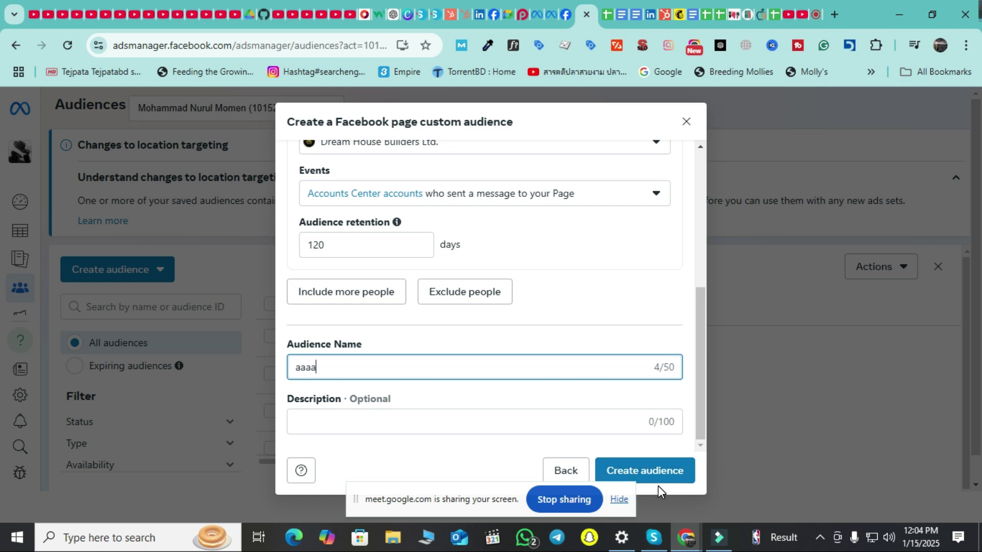
pyautogui.scroll(5, 603, 332)
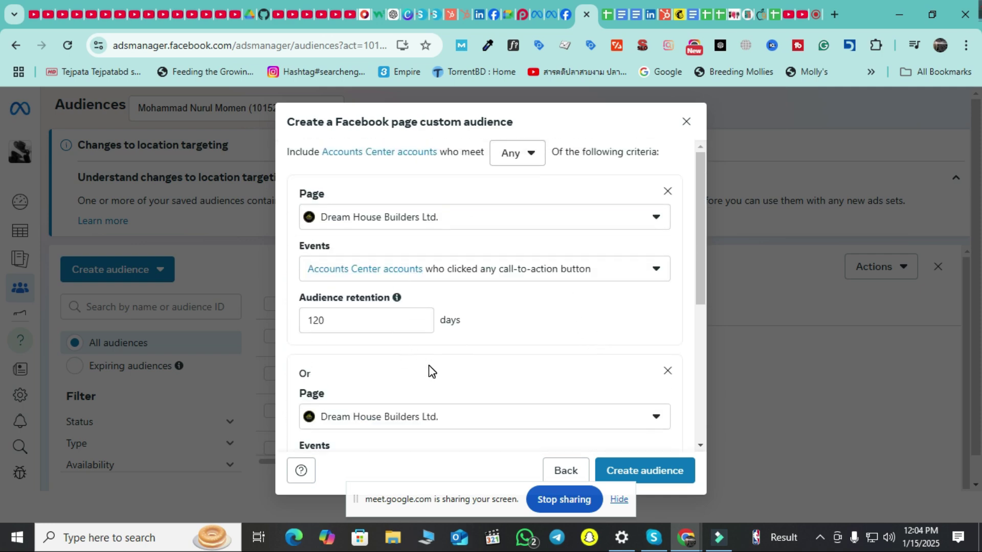
pyautogui.scroll(-5, 478, 329)
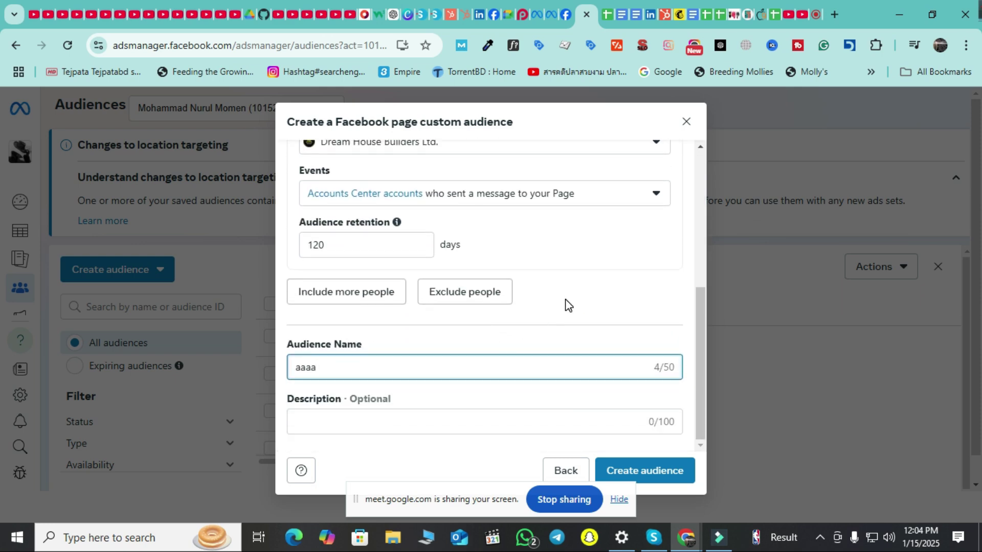
pyautogui.click(686, 123)
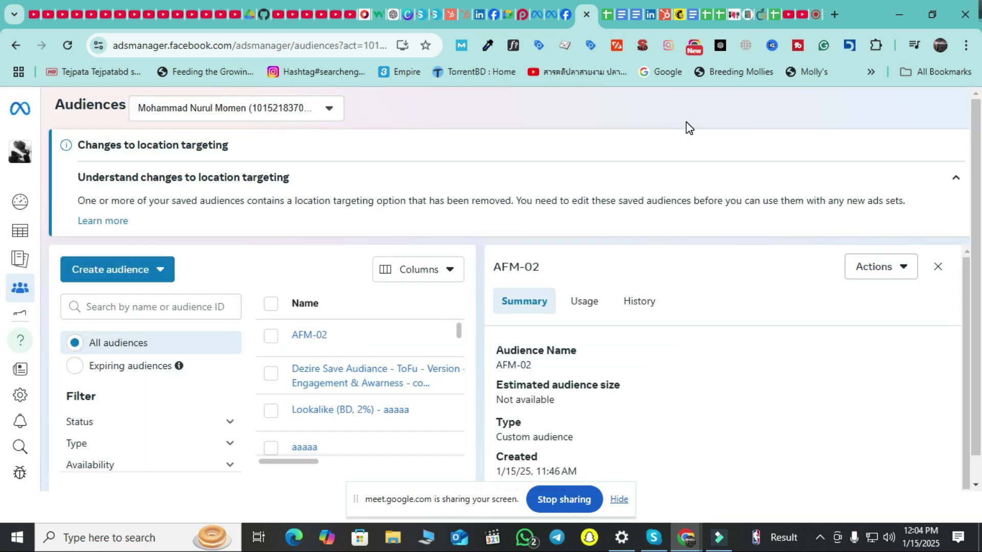
# Step: Start creating a new custom audience with Shopping as its Meta source
pyautogui.click(154, 270)
pyautogui.click(161, 308)
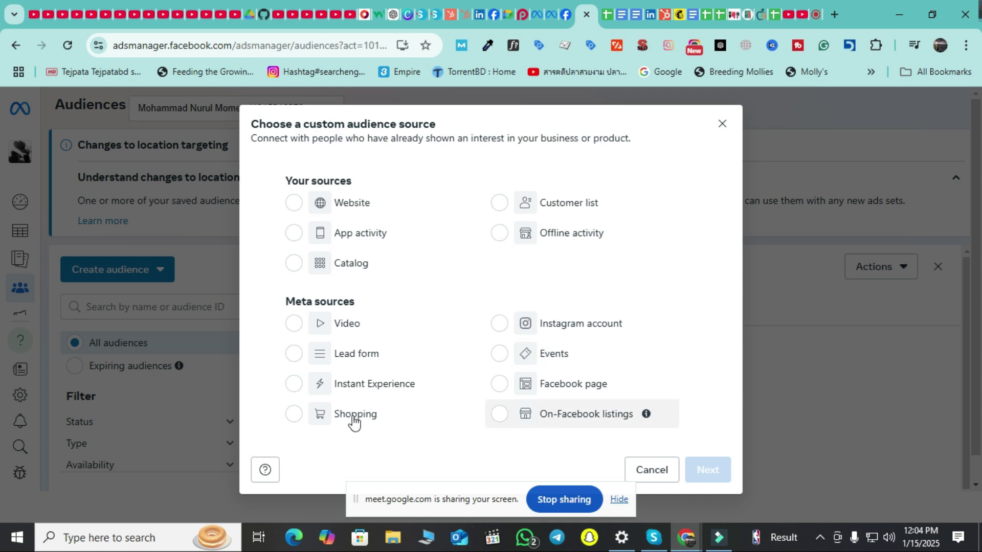
pyautogui.click(313, 414)
pyautogui.click(708, 470)
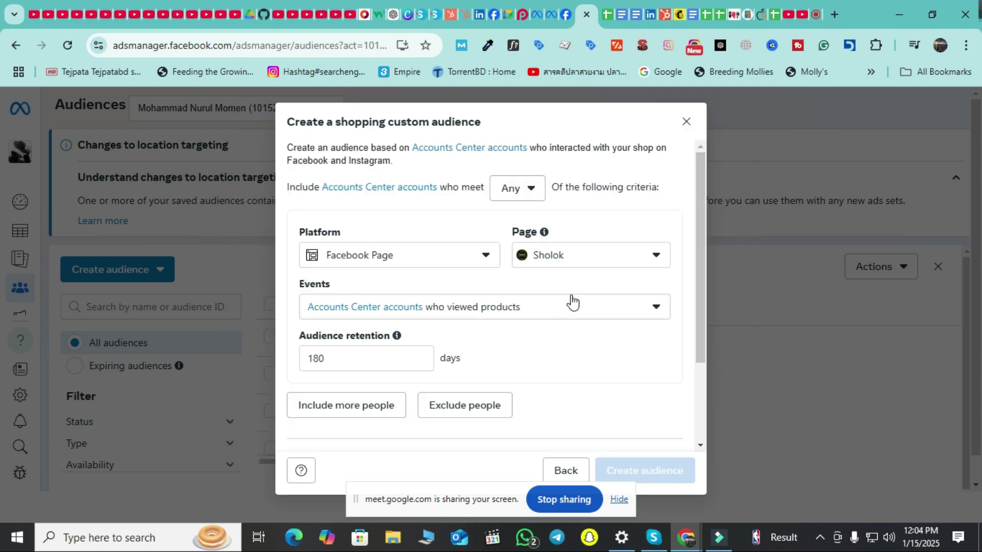
# Step: Examine the platform and page choices for the shopping custom audience
pyautogui.click(419, 260)
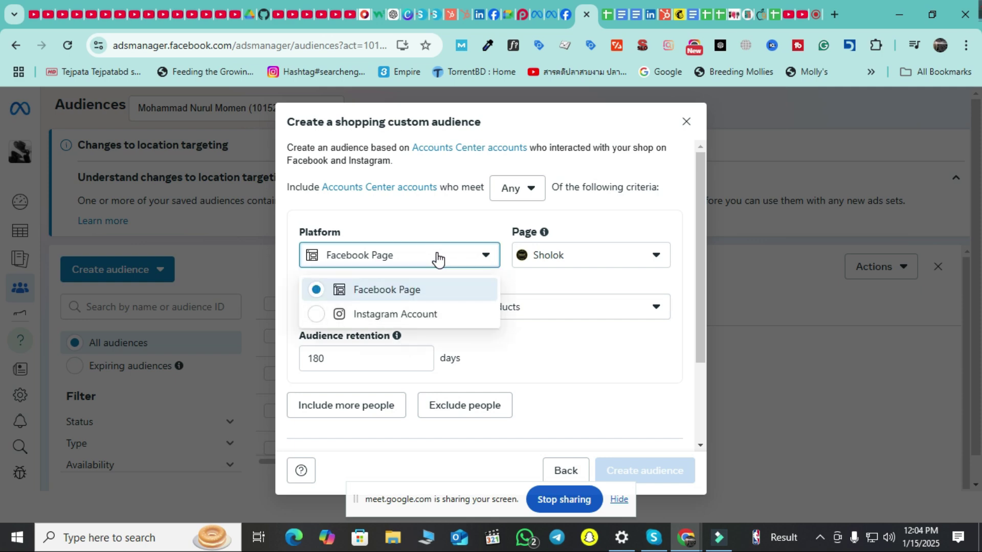
pyautogui.click(435, 258)
pyautogui.click(571, 257)
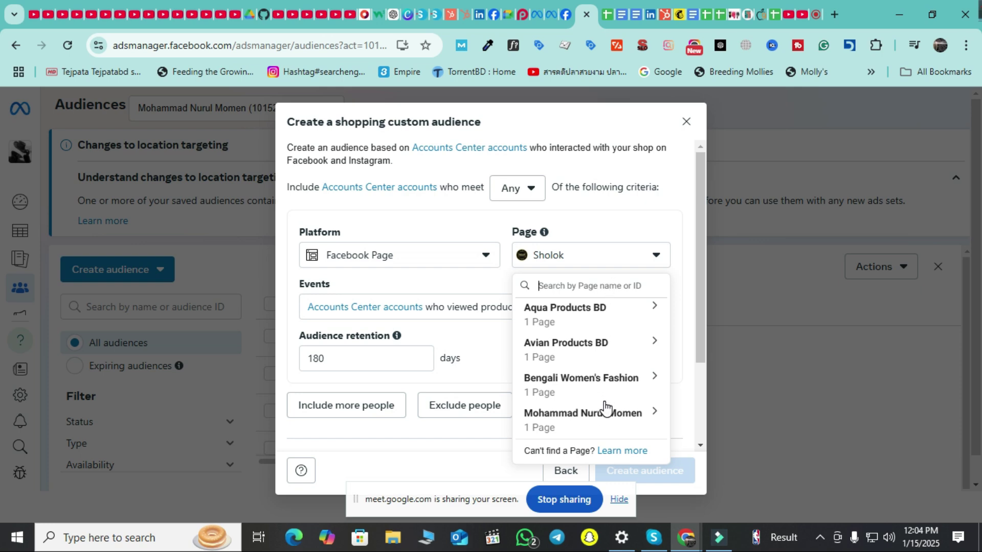
pyautogui.click(463, 217)
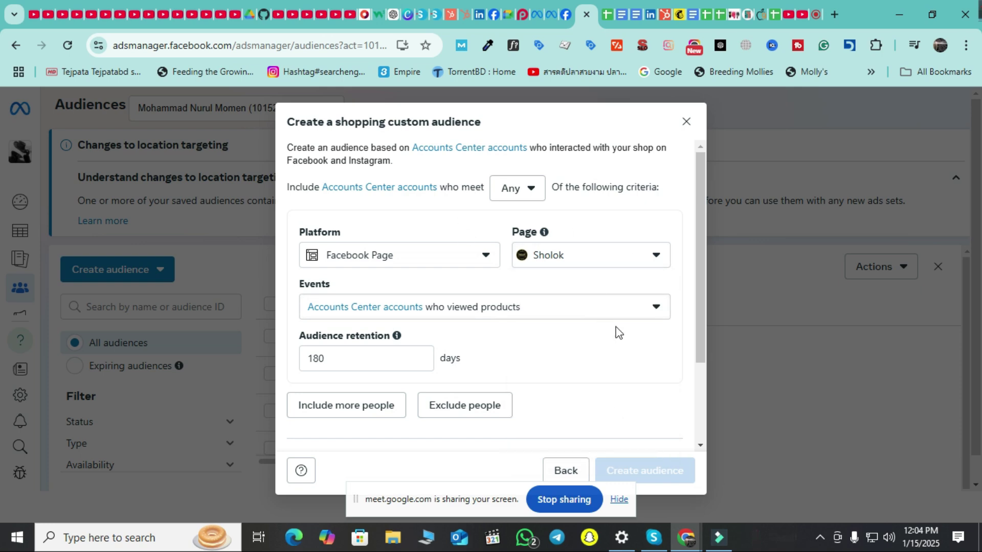
# Step: Examine the event choices available for the shopping custom audience
pyautogui.scroll(-2, 612, 324)
pyautogui.click(559, 237)
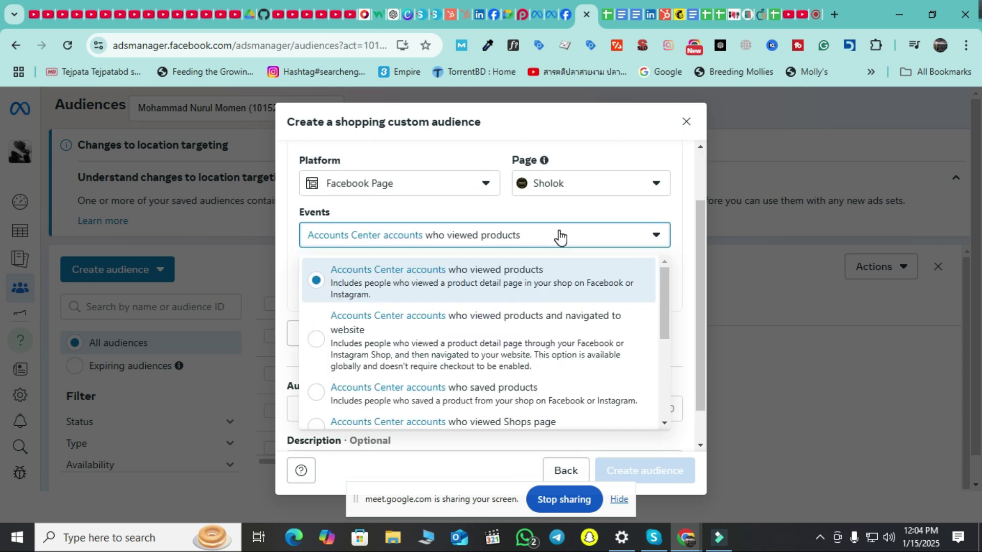
pyautogui.scroll(-3, 516, 333)
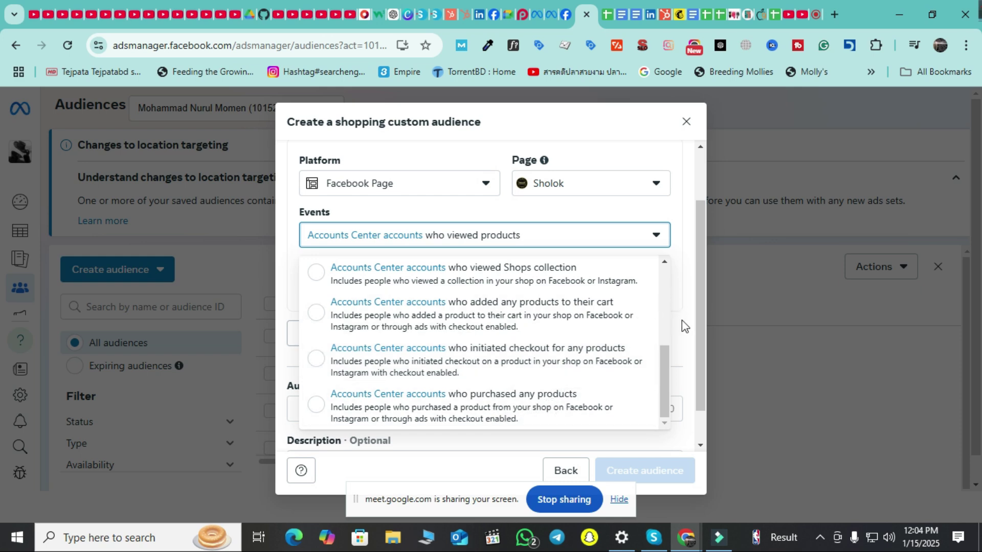
pyautogui.scroll(5, 624, 399)
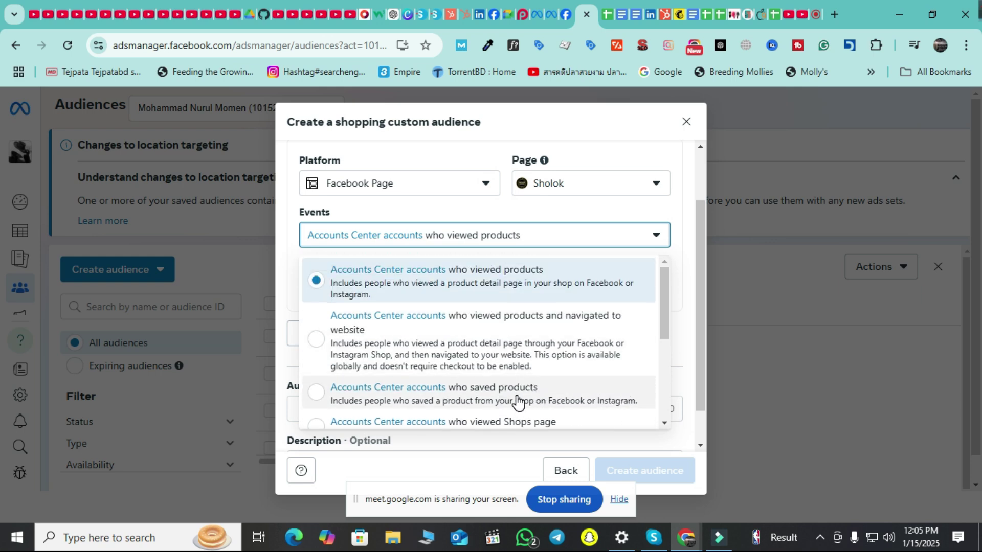
pyautogui.scroll(-1, 548, 389)
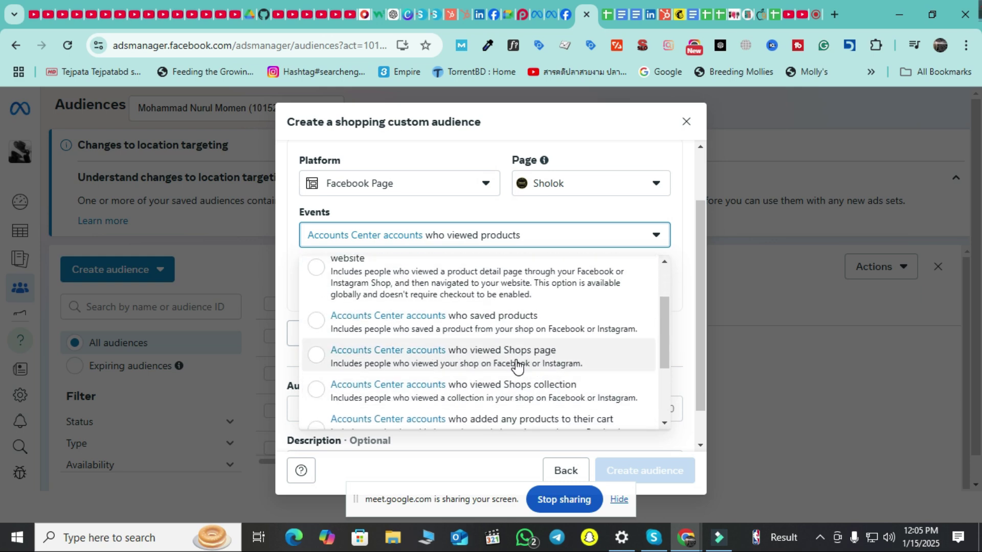
pyautogui.scroll(-2, 568, 362)
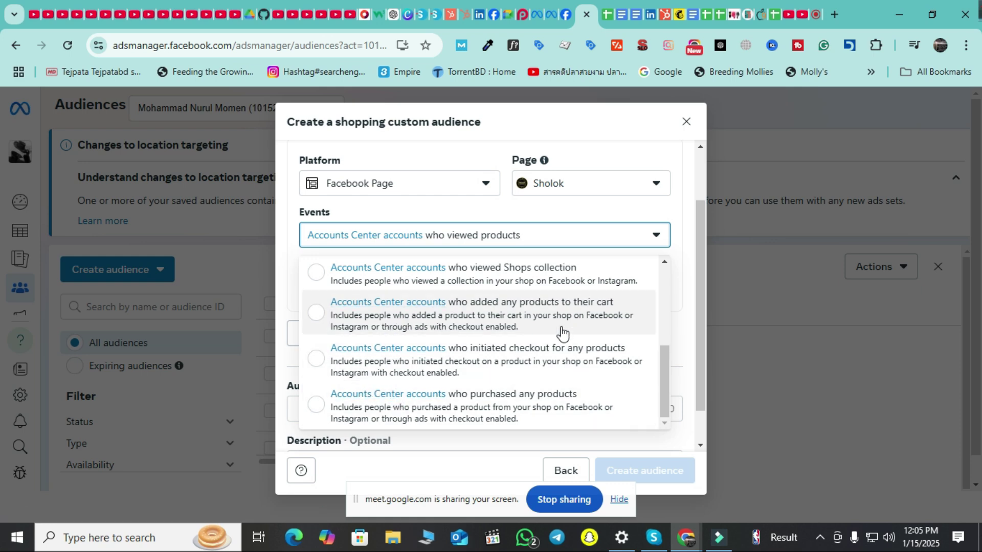
pyautogui.click(681, 341)
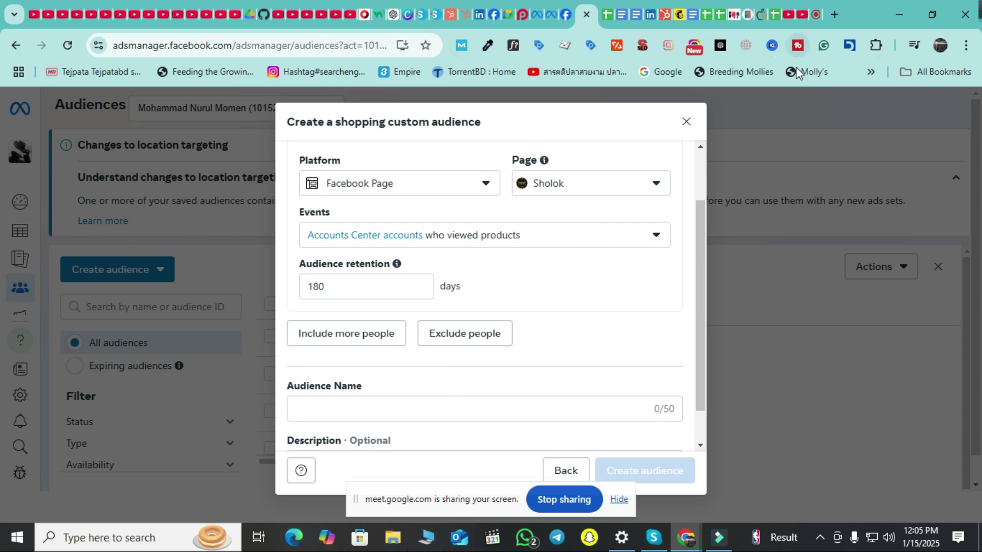
# Step: Set the first shopping criterion's event to accounts who added any products to their cart
pyautogui.click(635, 242)
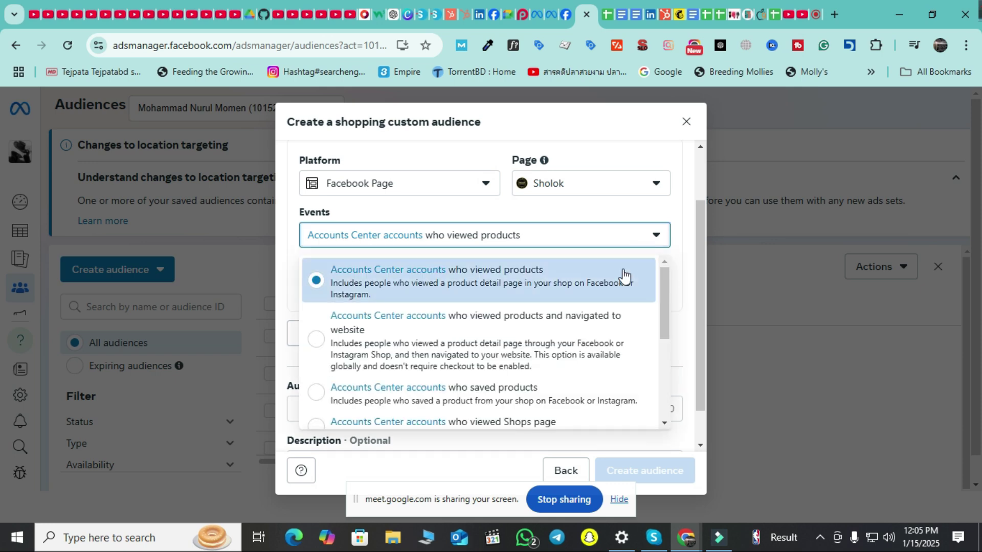
pyautogui.scroll(-3, 475, 337)
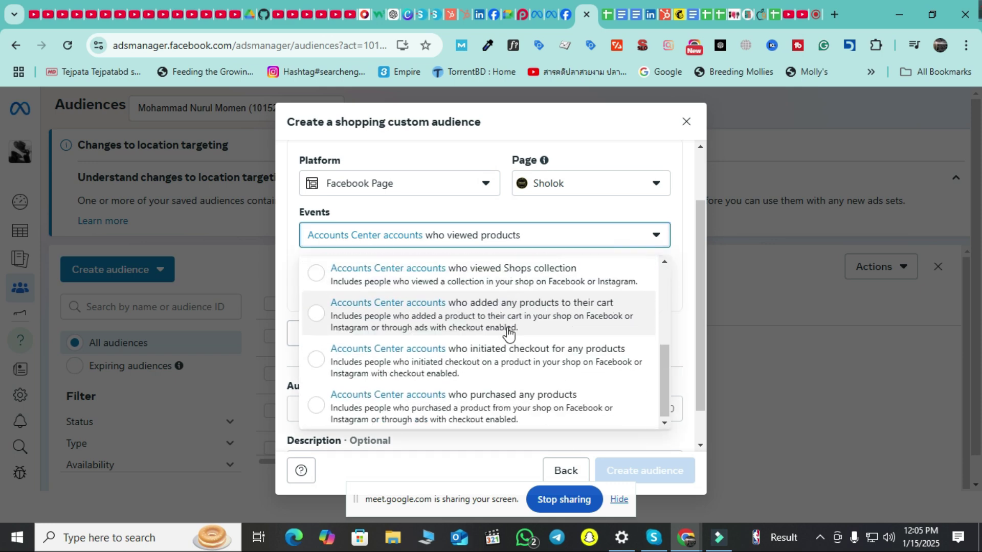
pyautogui.click(443, 318)
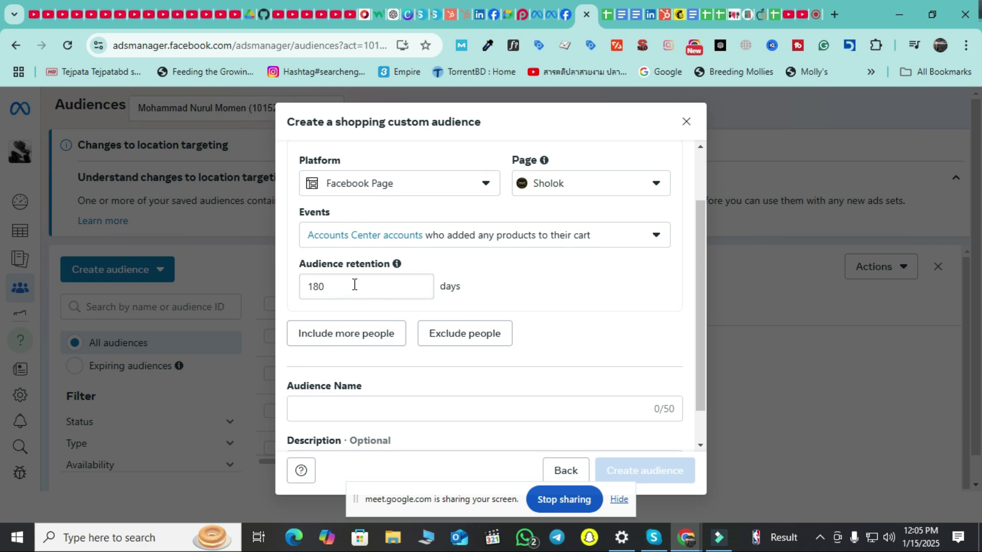
# Step: Include more people with a second criterion for accounts who initiated checkout for any products
pyautogui.click(377, 342)
pyautogui.scroll(-4, 507, 351)
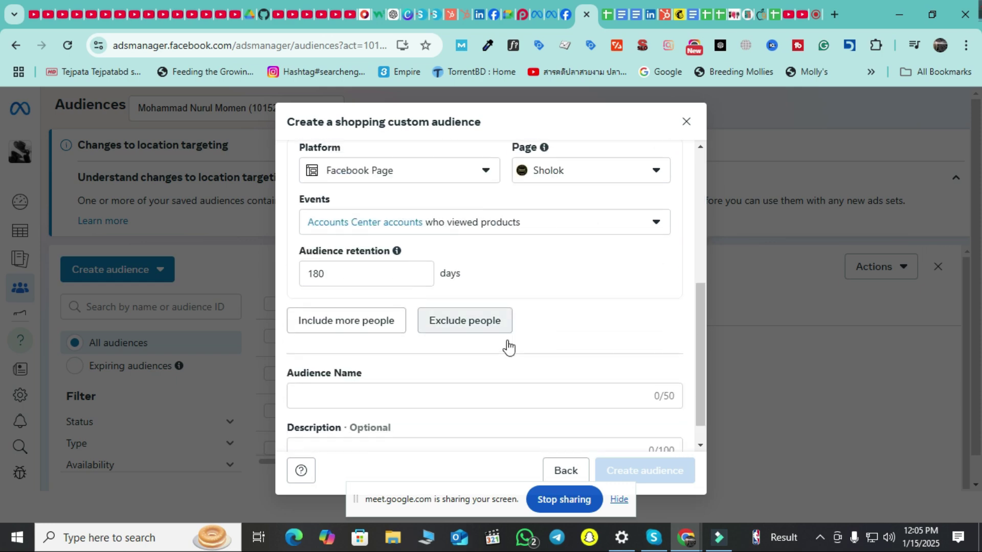
pyautogui.click(566, 228)
pyautogui.scroll(-3, 550, 321)
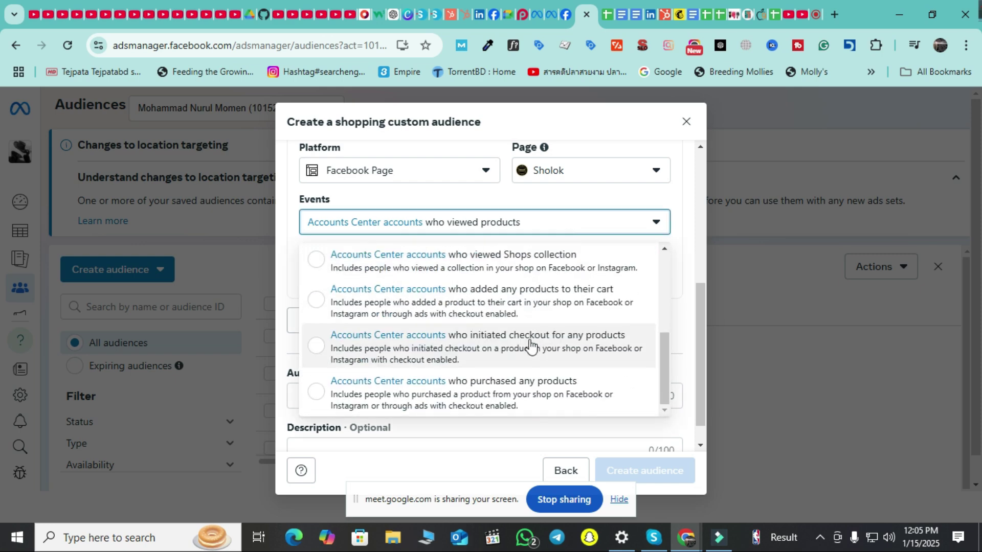
pyautogui.click(540, 349)
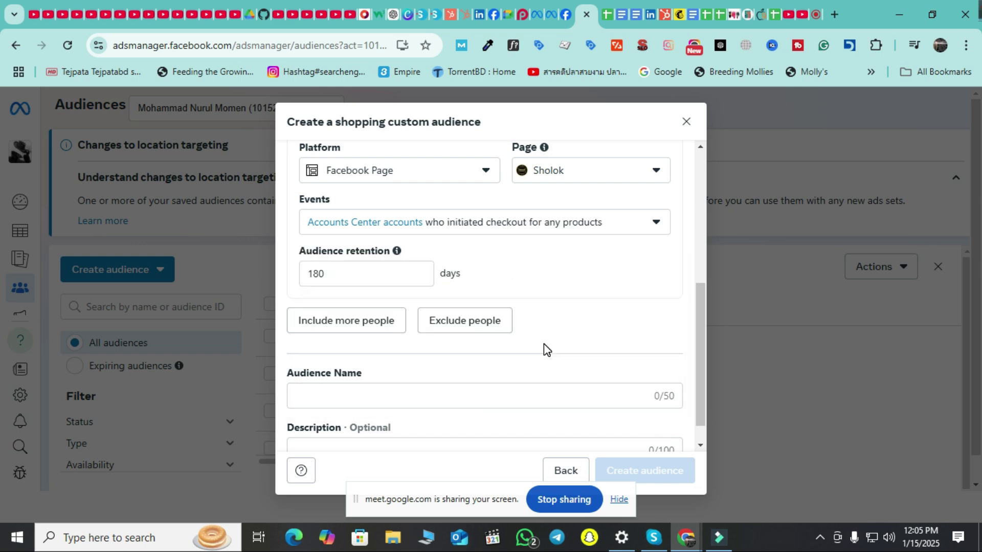
# Step: Include more people with a third criterion for accounts who purchased any products, and review all three criteria
pyautogui.click(388, 320)
pyautogui.scroll(-3, 437, 315)
pyautogui.scroll(2, 409, 286)
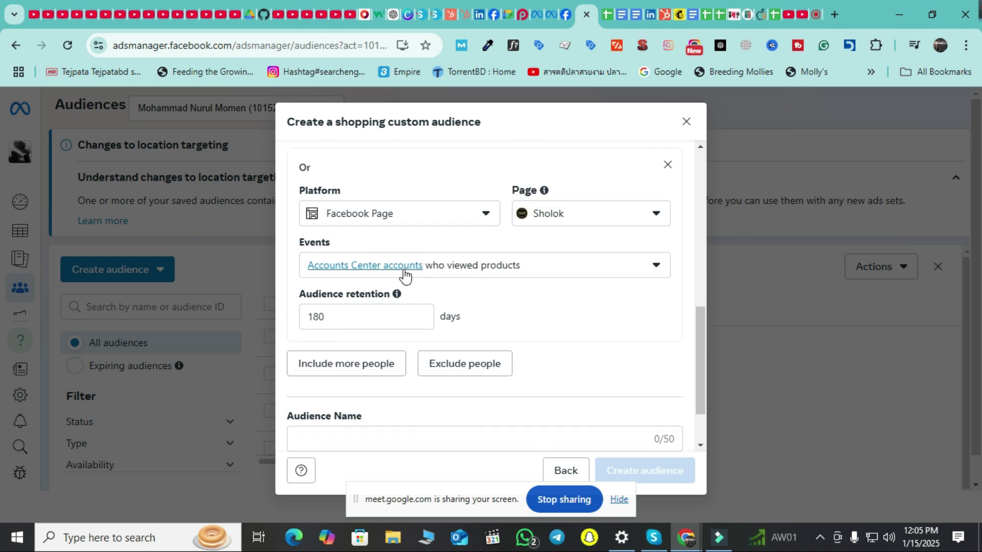
pyautogui.click(476, 276)
pyautogui.scroll(-3, 512, 347)
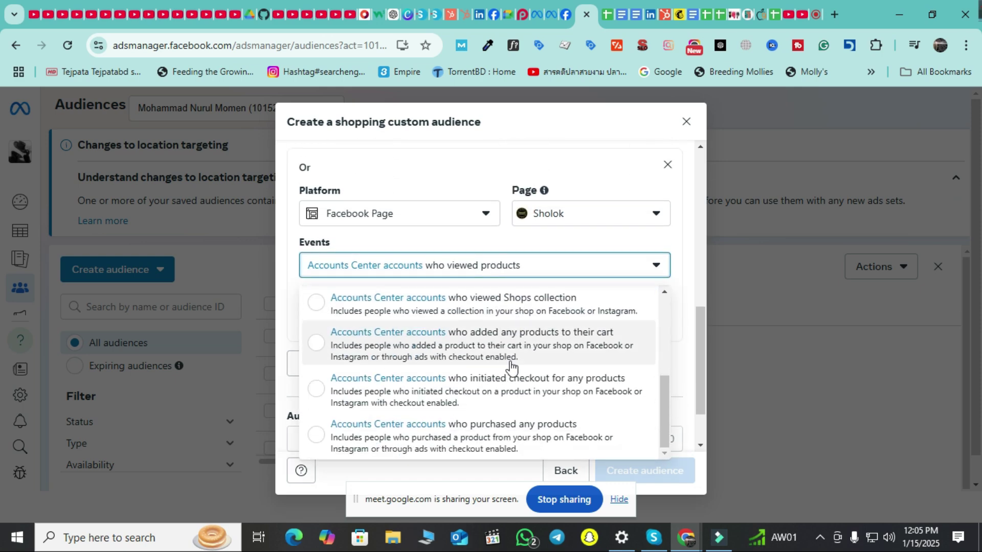
pyautogui.click(506, 434)
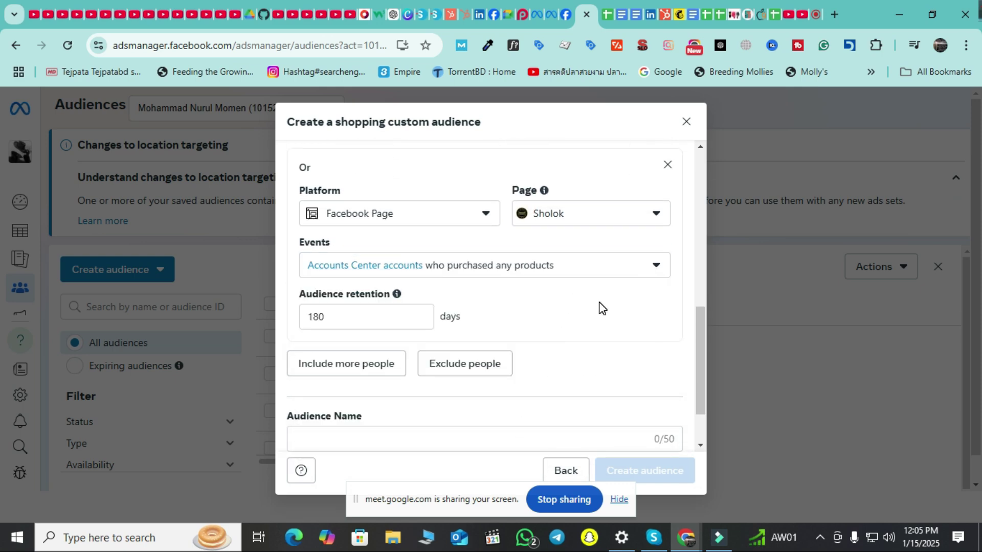
pyautogui.scroll(1, 547, 313)
pyautogui.scroll(5, 541, 317)
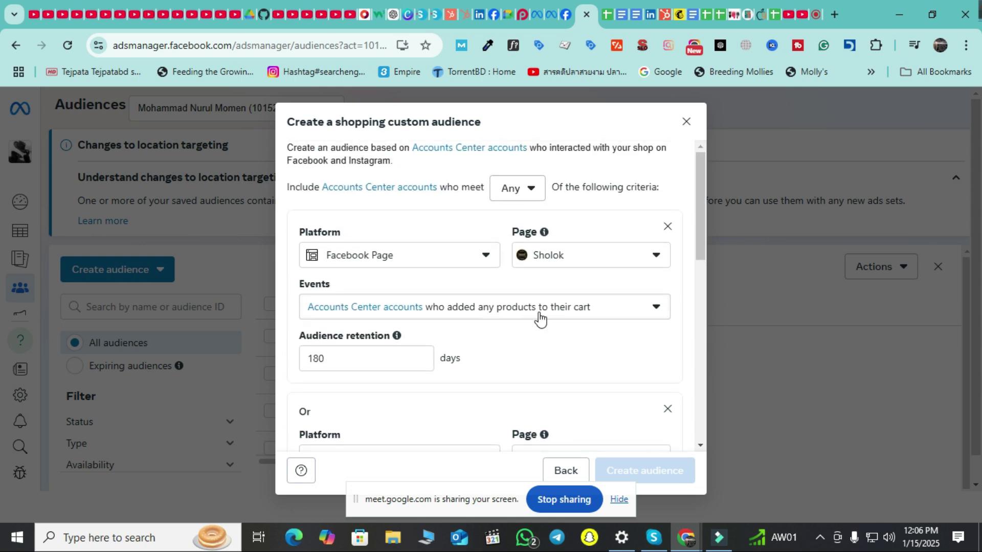
pyautogui.scroll(-2, 532, 316)
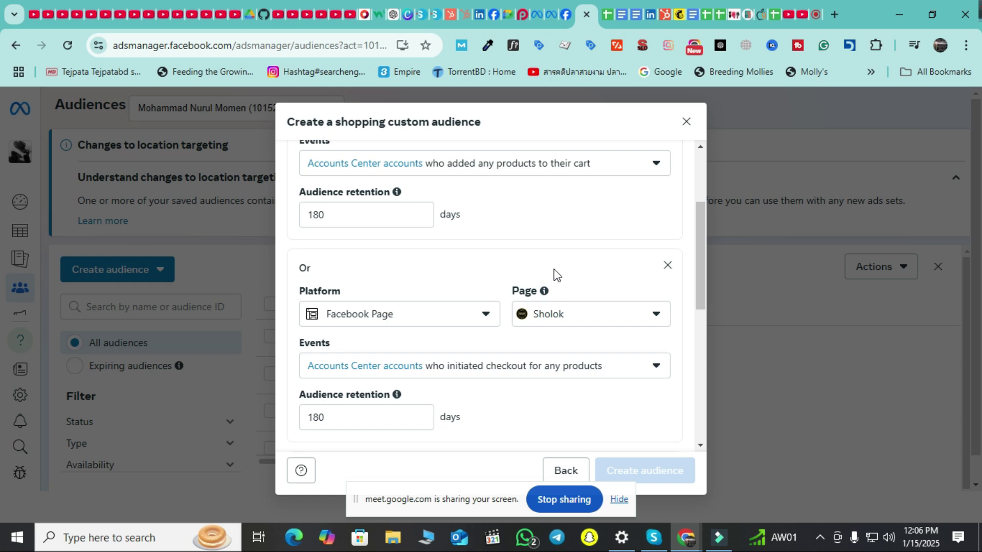
pyautogui.scroll(-2, 557, 271)
pyautogui.scroll(-2, 478, 317)
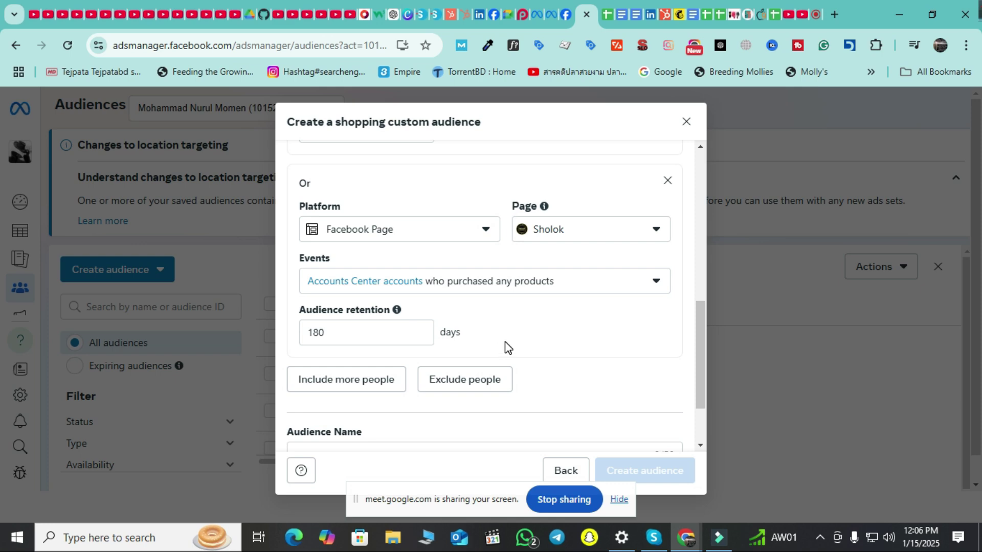
# Step: Enter "aaaaaaaaaa" as the shopping audience's name and close the form without creating it
pyautogui.scroll(-2, 514, 339)
pyautogui.click(443, 362)
pyautogui.write('aaaaaaaaaa')
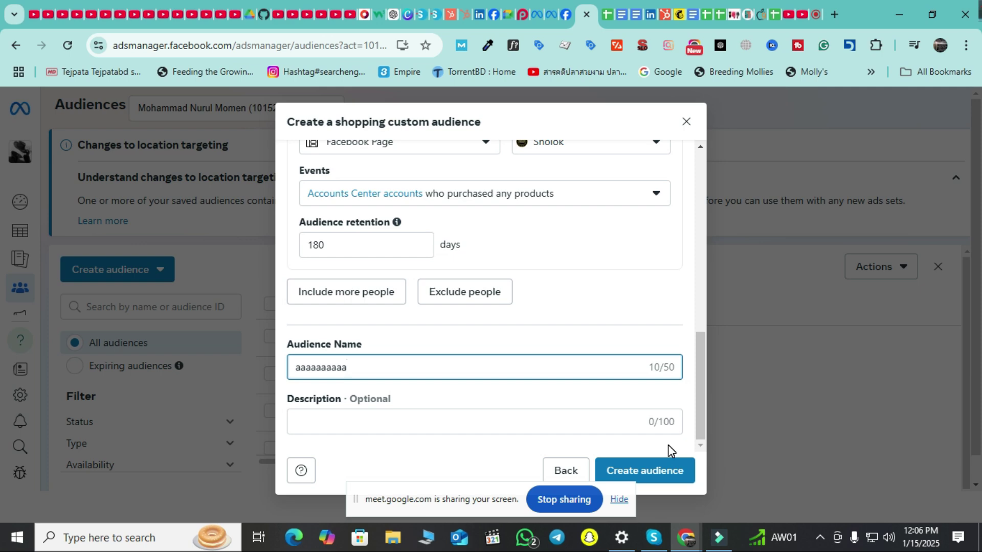
pyautogui.click(687, 128)
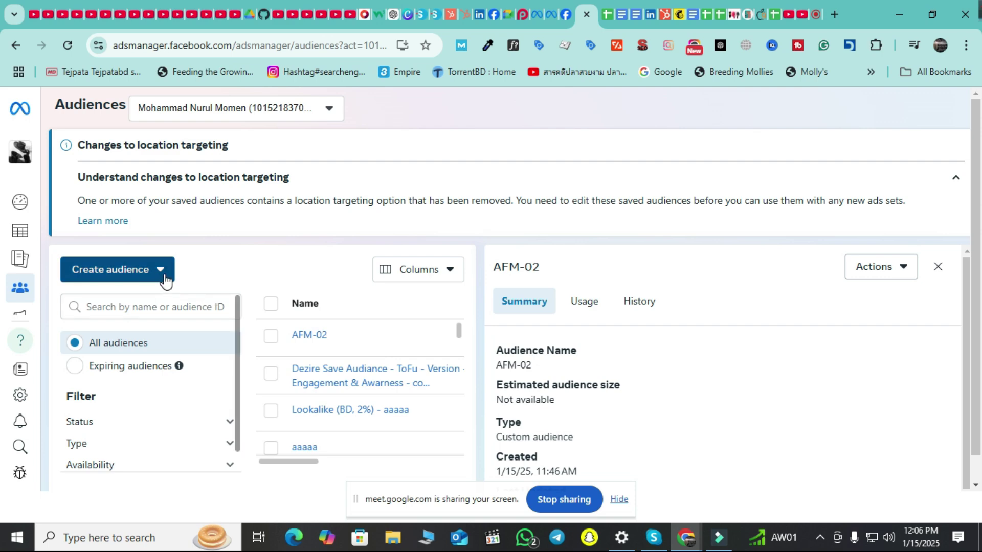
# Step: Review the available custom audience sources and leave without choosing one
pyautogui.click(162, 274)
pyautogui.click(156, 308)
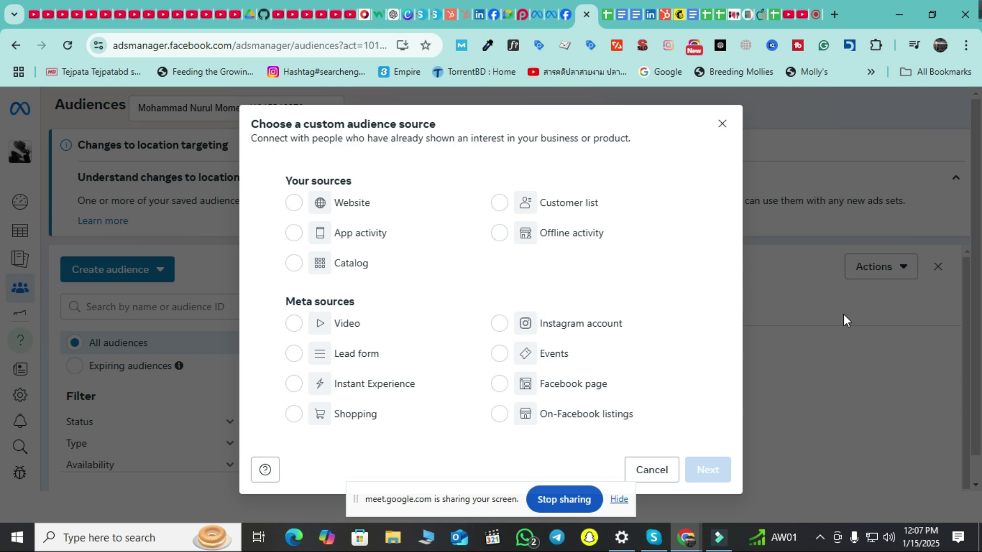
pyautogui.click(652, 471)
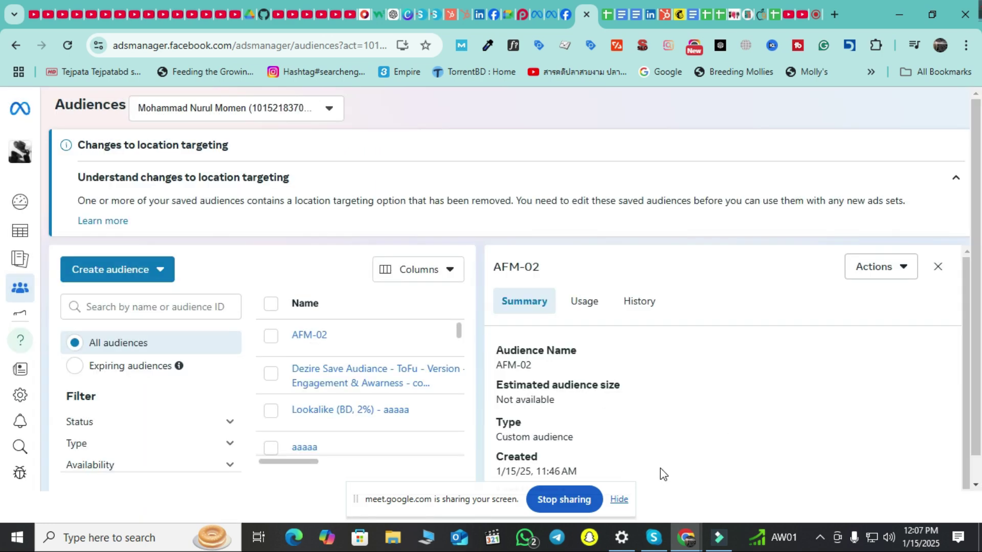
# Step: Start creating a lookalike audience and check the choices for the number of lookalike audiences
pyautogui.click(146, 275)
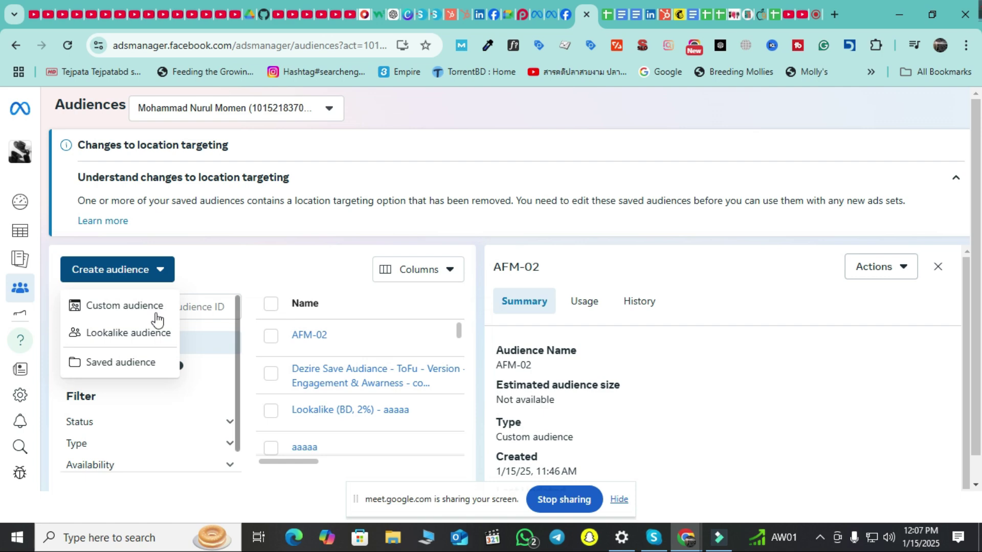
pyautogui.click(121, 336)
pyautogui.scroll(-1, 660, 312)
pyautogui.scroll(1, 671, 327)
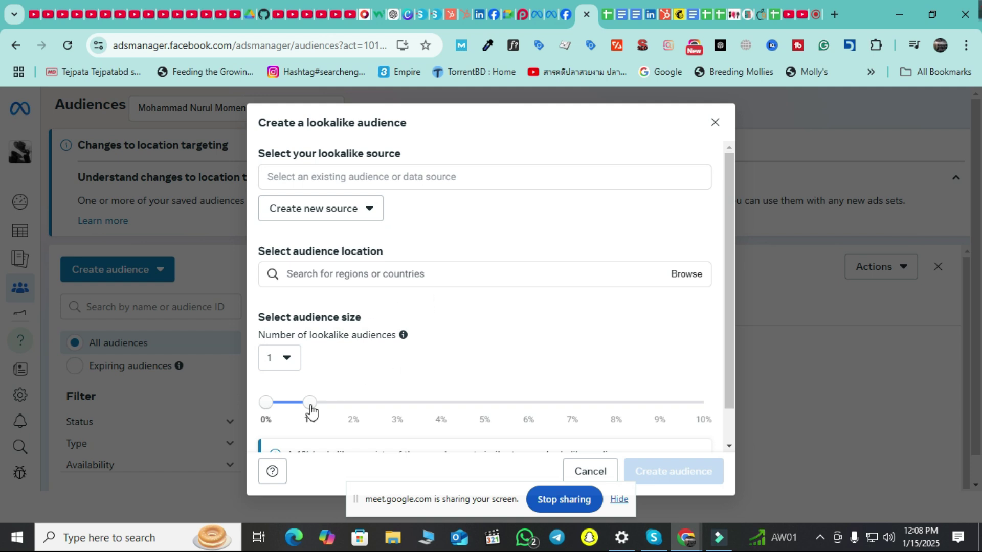
pyautogui.click(287, 358)
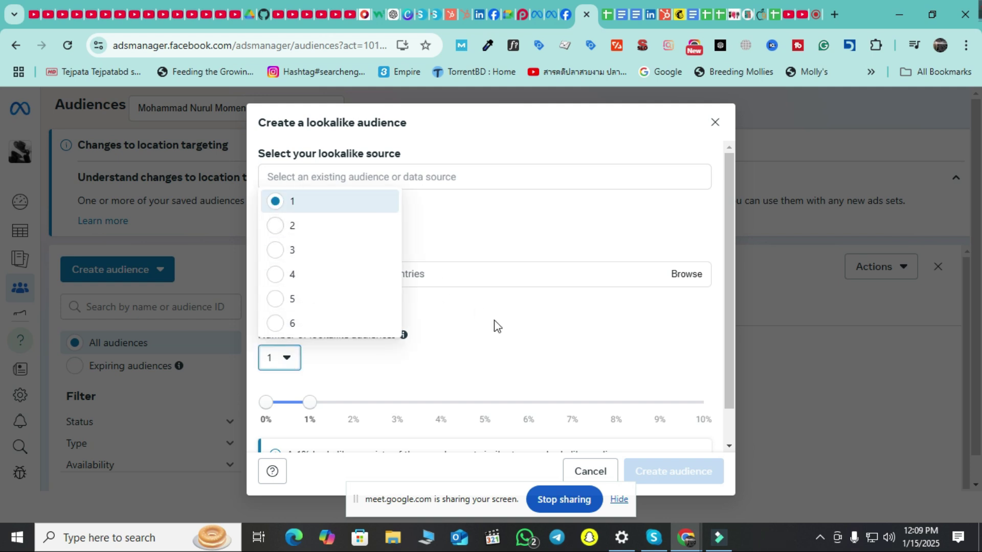
pyautogui.click(509, 335)
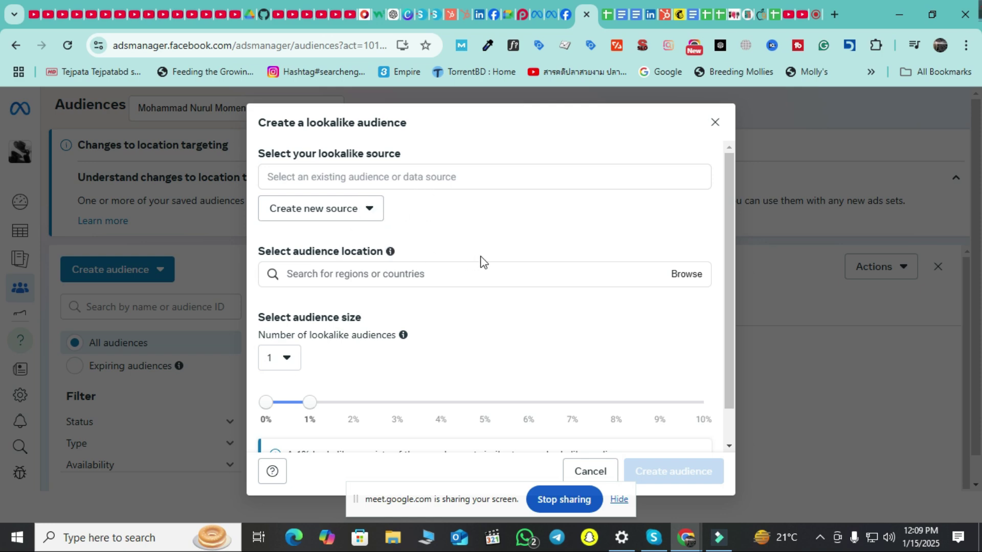
# Step: Examine the value-based sources and the other sources available as the lookalike source
pyautogui.click(388, 176)
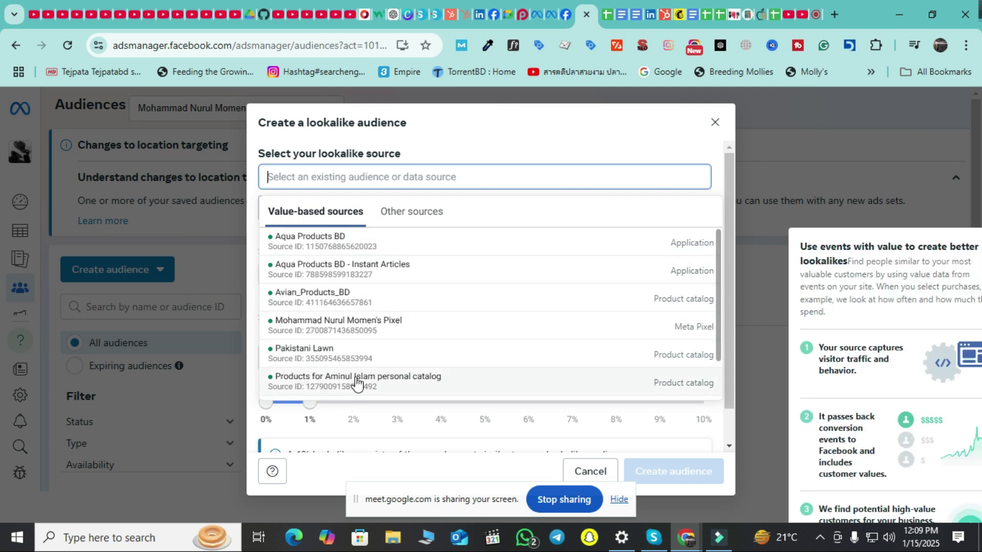
pyautogui.scroll(-2, 353, 289)
pyautogui.scroll(2, 353, 289)
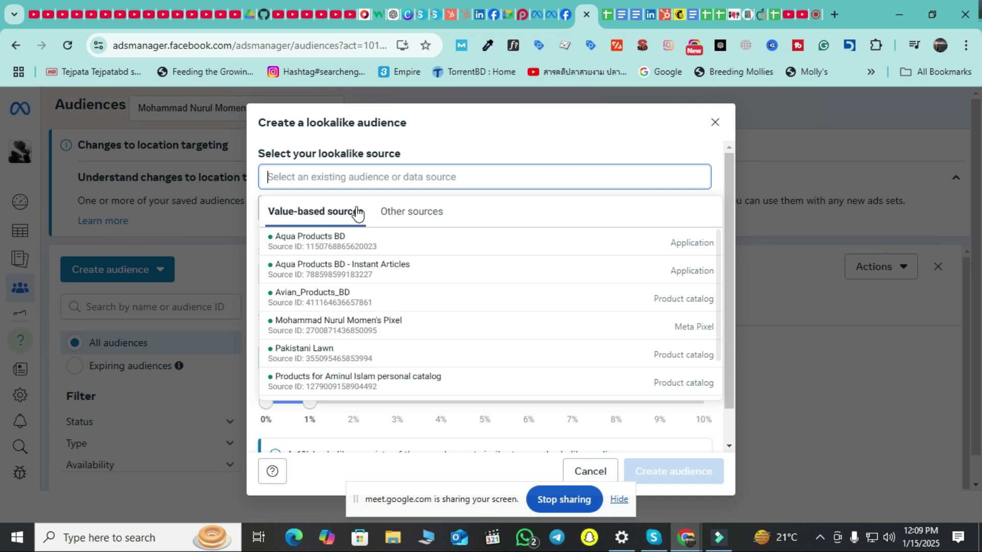
pyautogui.click(402, 220)
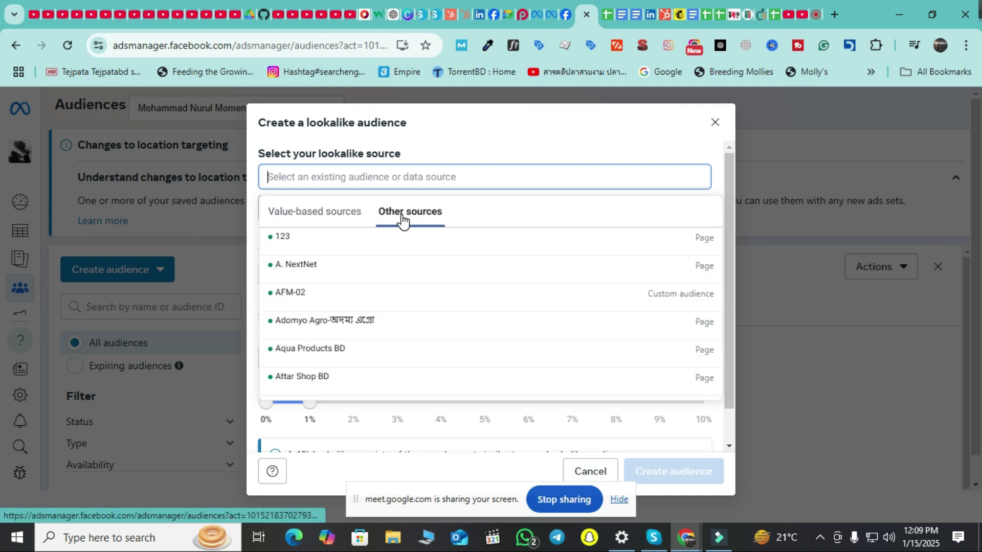
pyautogui.scroll(-10, 420, 251)
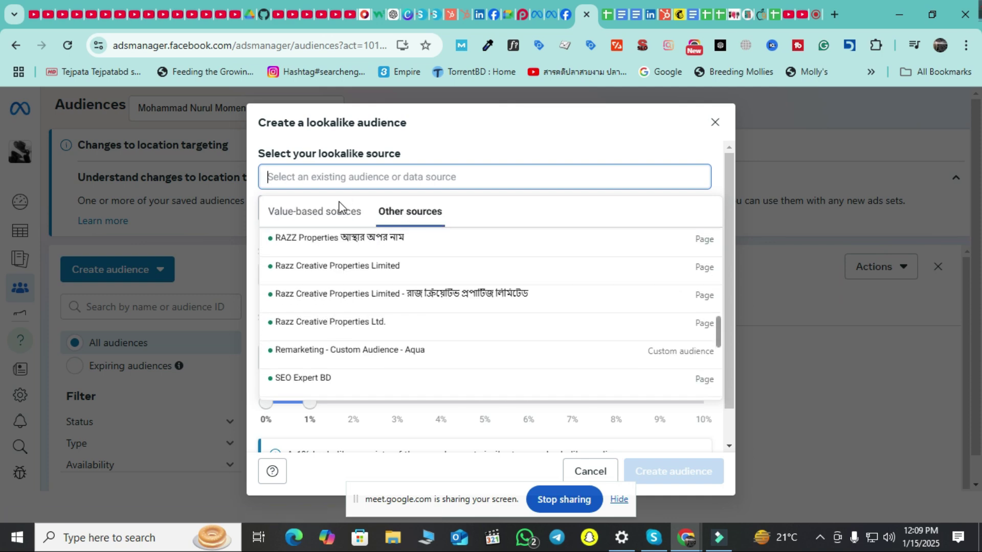
pyautogui.click(332, 220)
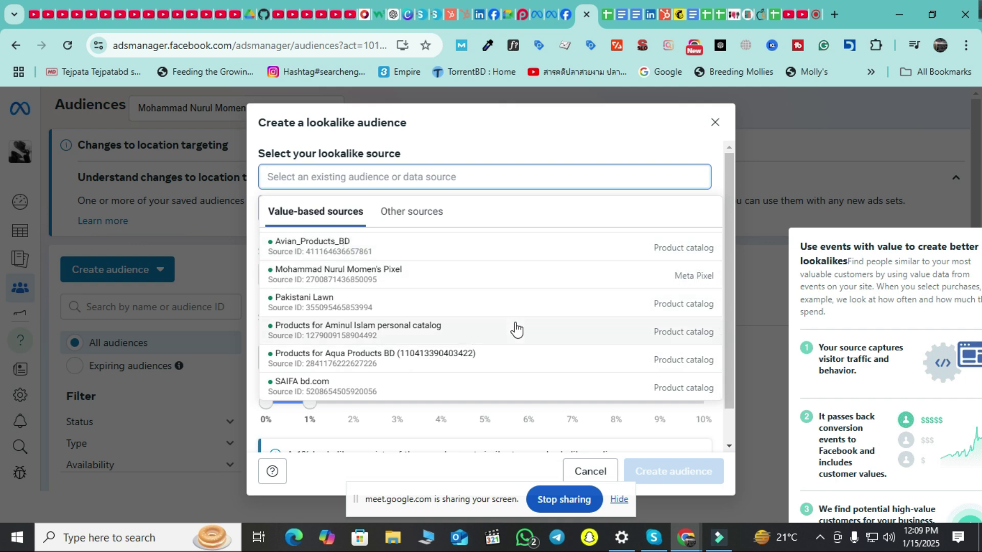
pyautogui.scroll(1, 516, 329)
pyautogui.click(434, 223)
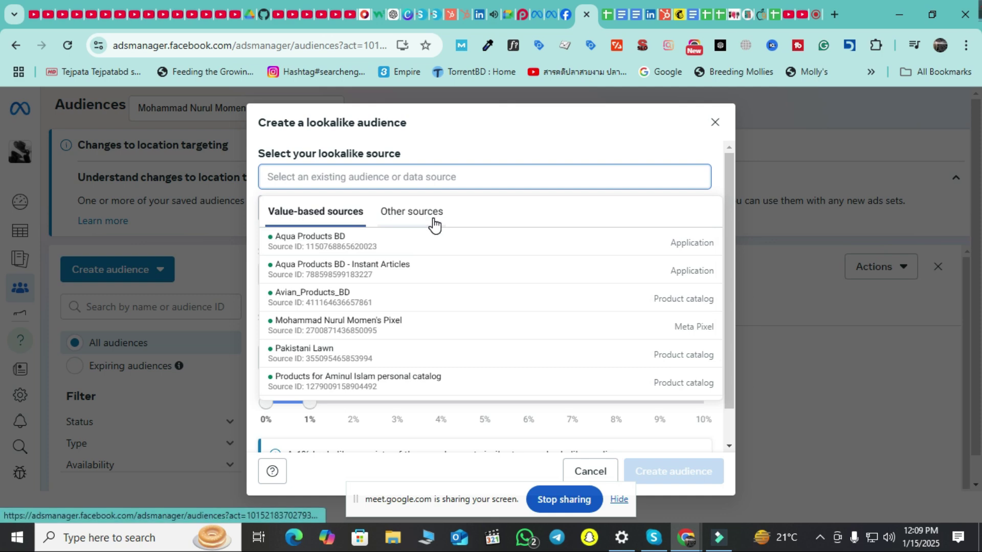
pyautogui.scroll(-10, 363, 299)
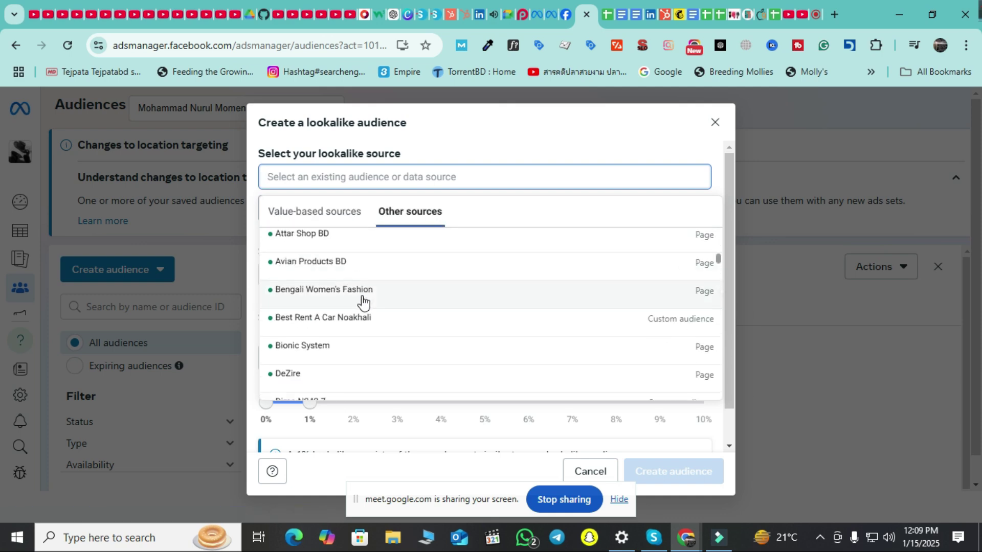
pyautogui.scroll(-4, 366, 297)
pyautogui.scroll(12, 368, 296)
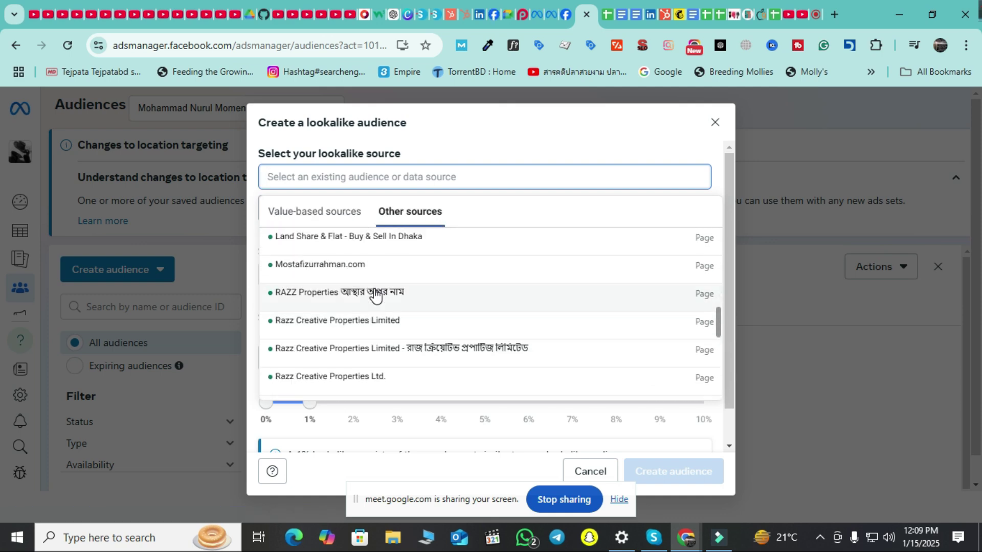
pyautogui.scroll(3, 377, 296)
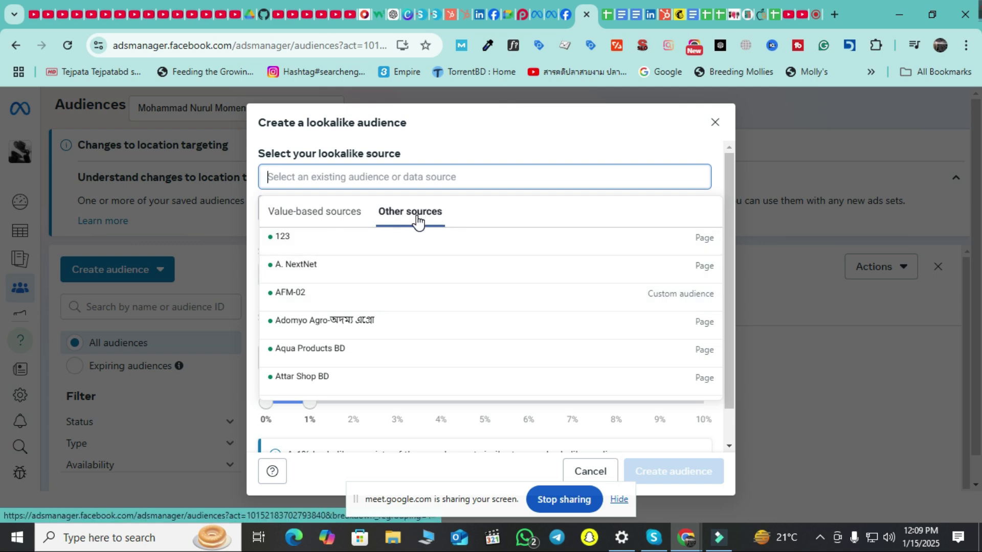
# Step: Choose the AFM-02 custom audience from the other sources as the lookalike source and dismiss the value-based lookalike suggestion
pyautogui.click(342, 225)
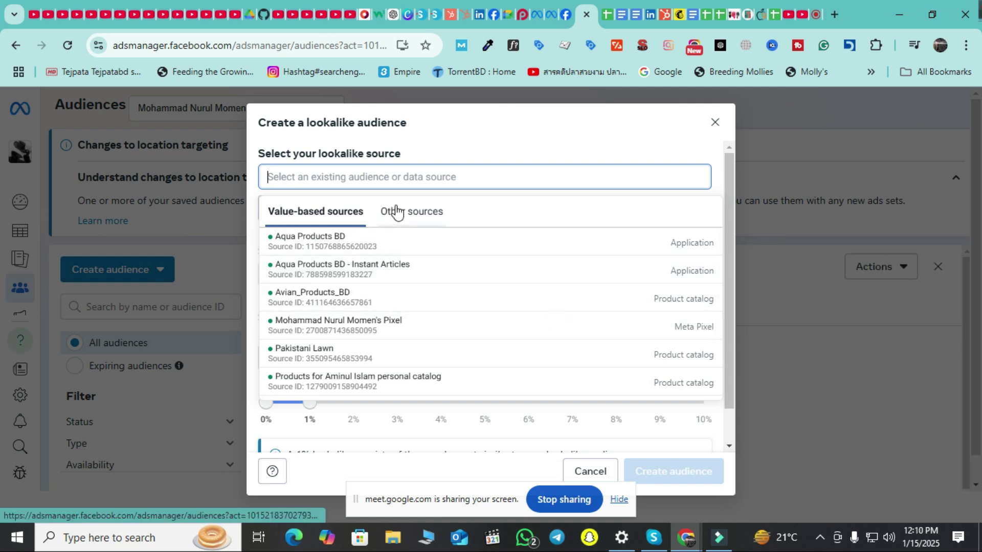
pyautogui.click(398, 212)
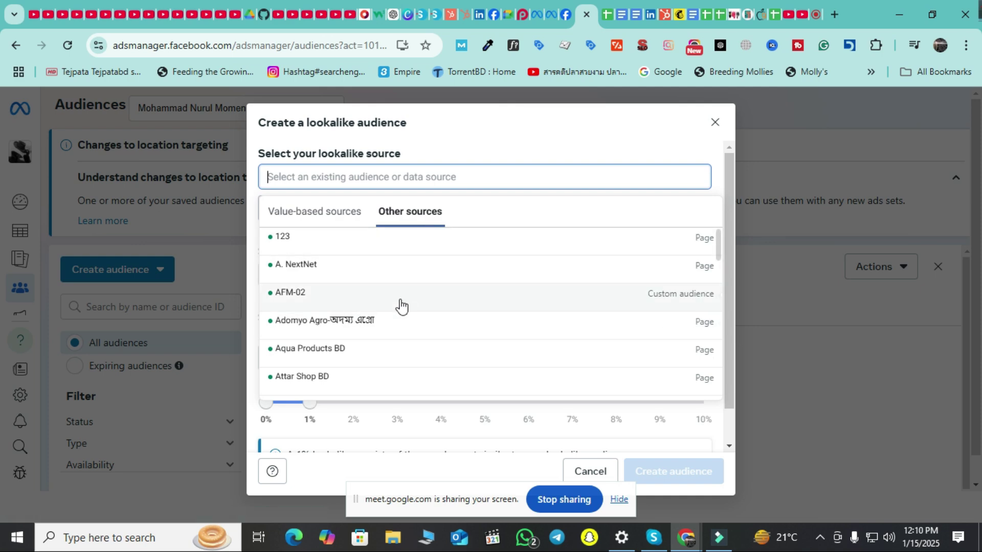
pyautogui.click(337, 299)
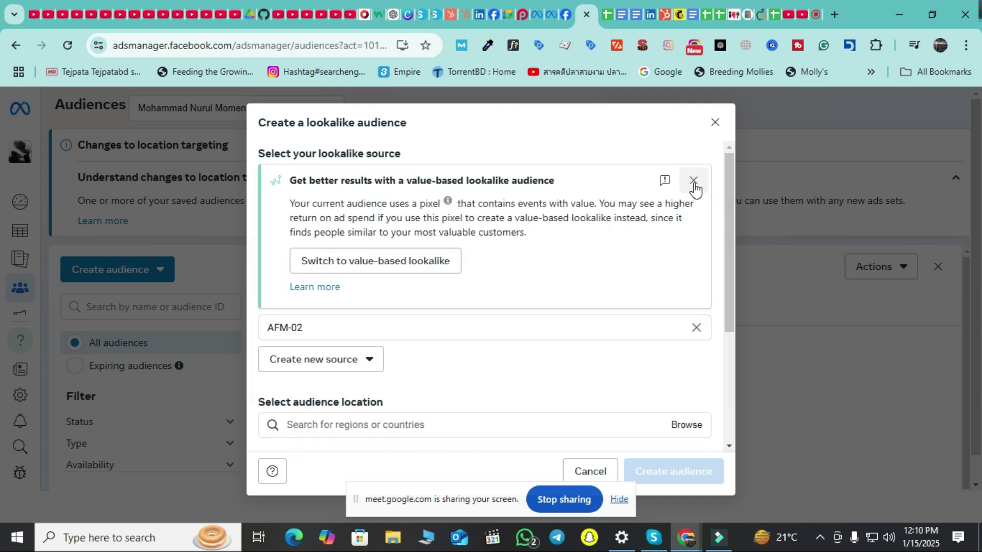
pyautogui.click(693, 180)
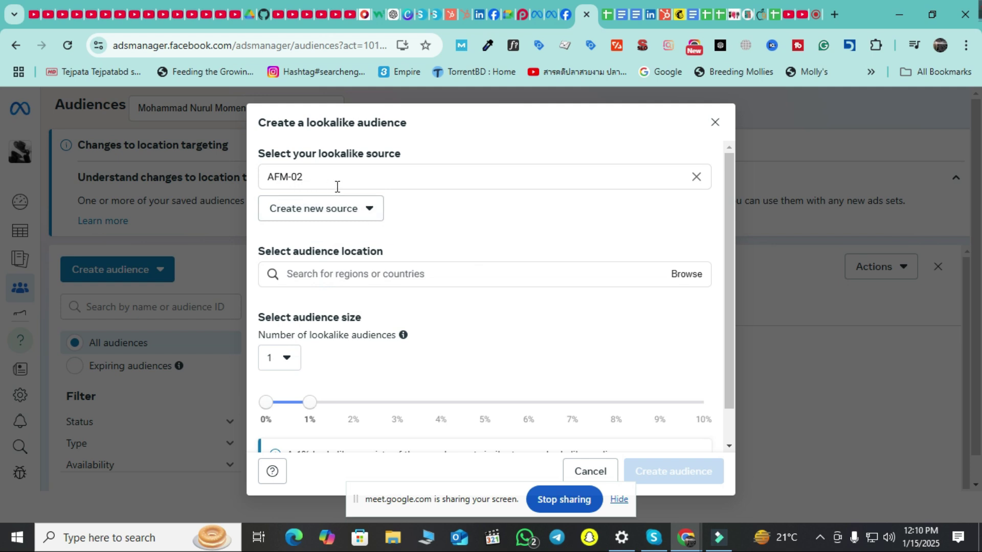
pyautogui.click(307, 184)
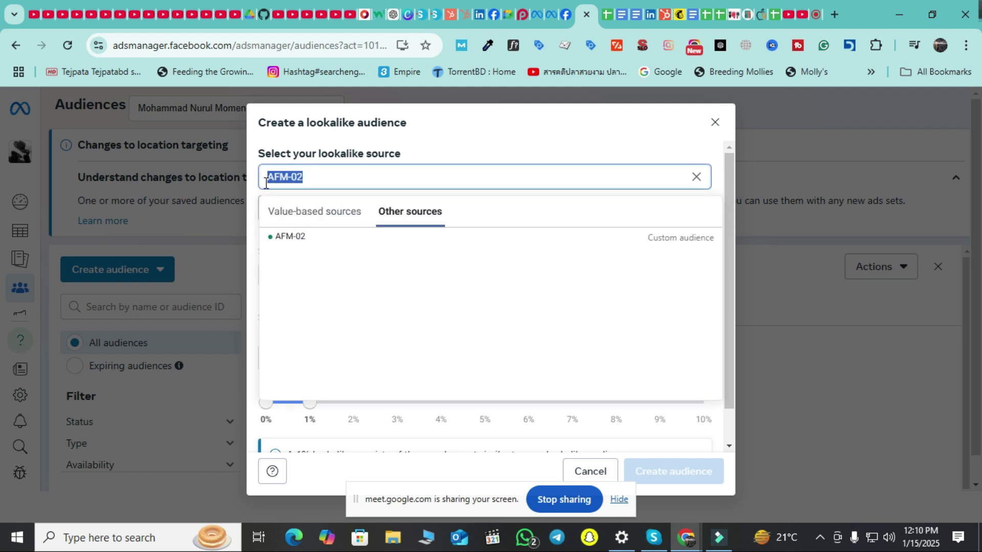
pyautogui.click(256, 205)
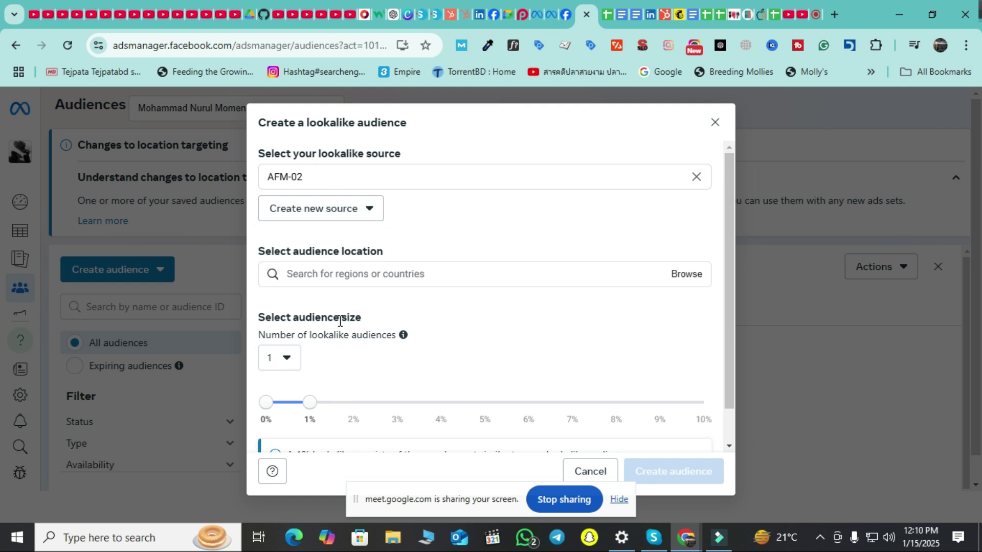
# Step: Try to find "dhaka" as the audience location and clear the search
pyautogui.click(334, 274)
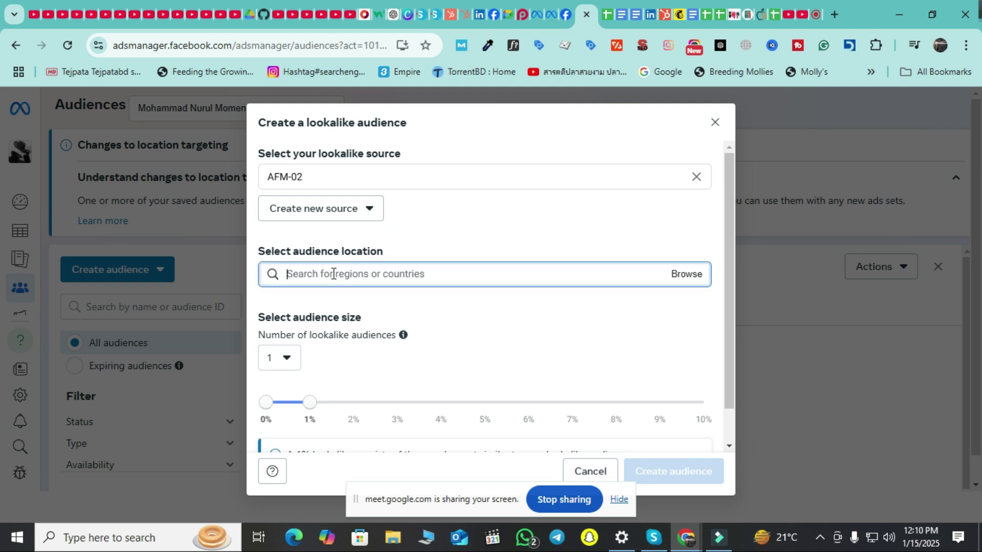
pyautogui.write('dhaka')
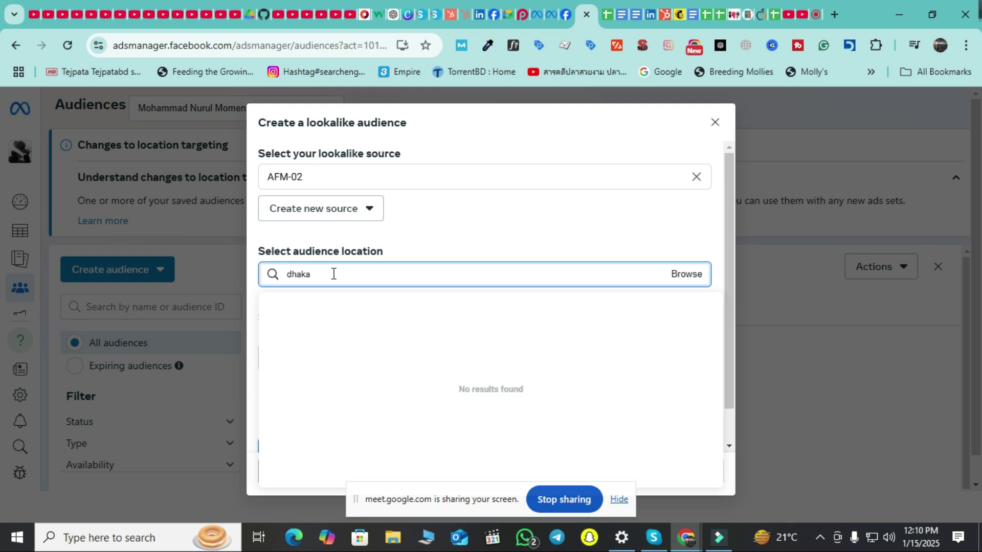
pyautogui.press('BackSpace')
pyautogui.press('BackSpace')
pyautogui.press('BackSpace')
pyautogui.press('BackSpace')
pyautogui.press('BackSpace')
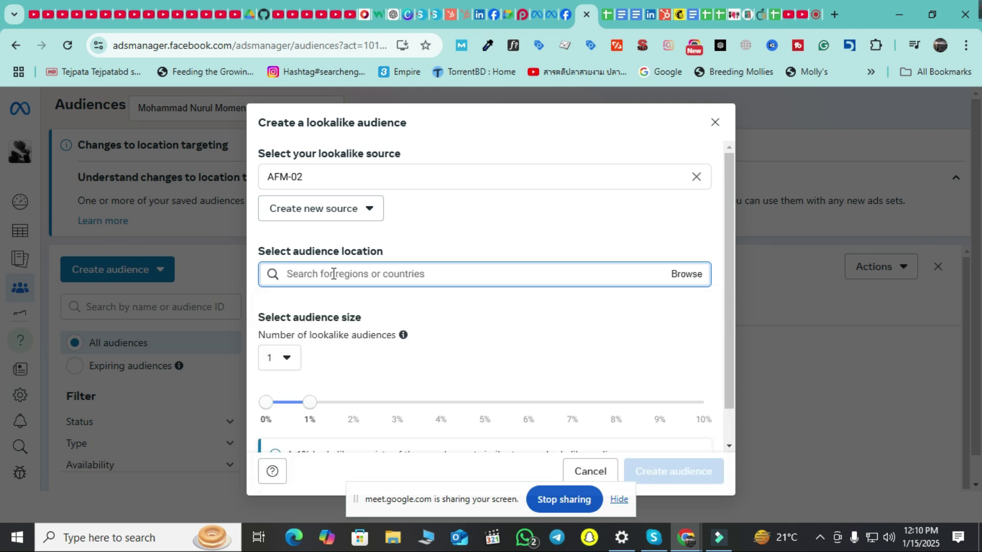
# Step: Search for "bangla" and choose Bangladesh as the lookalike audience's location
pyautogui.write('bana')
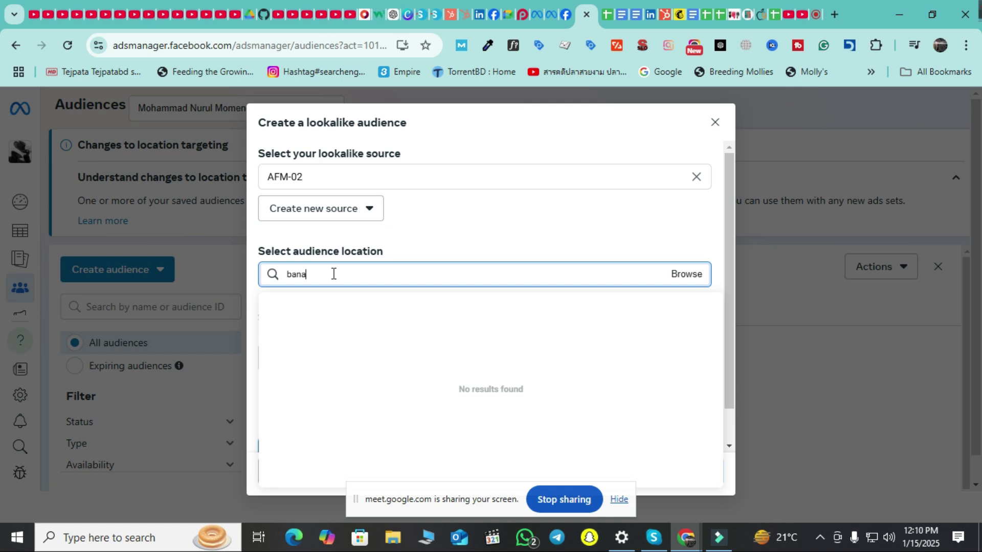
pyautogui.press('BackSpace')
pyautogui.write('gla')
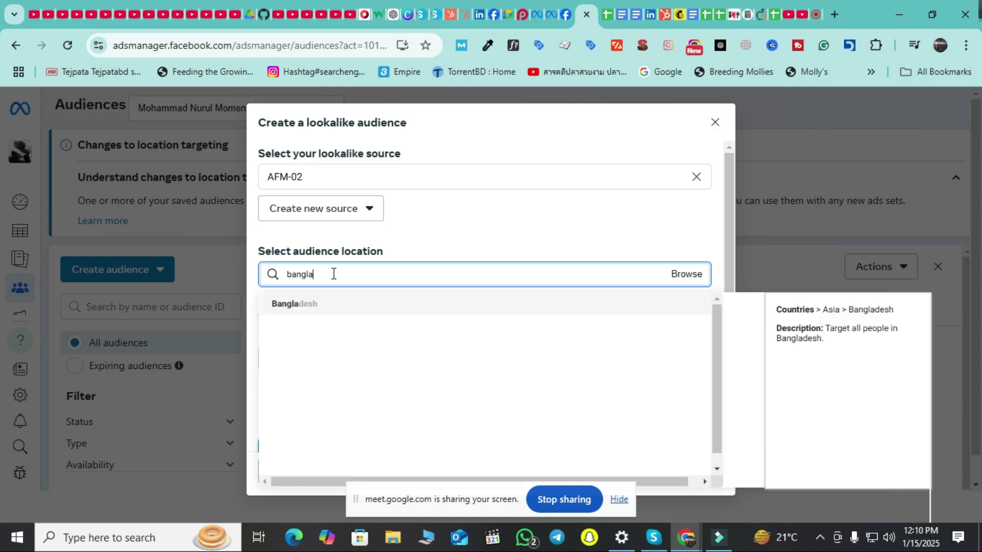
pyautogui.click(311, 306)
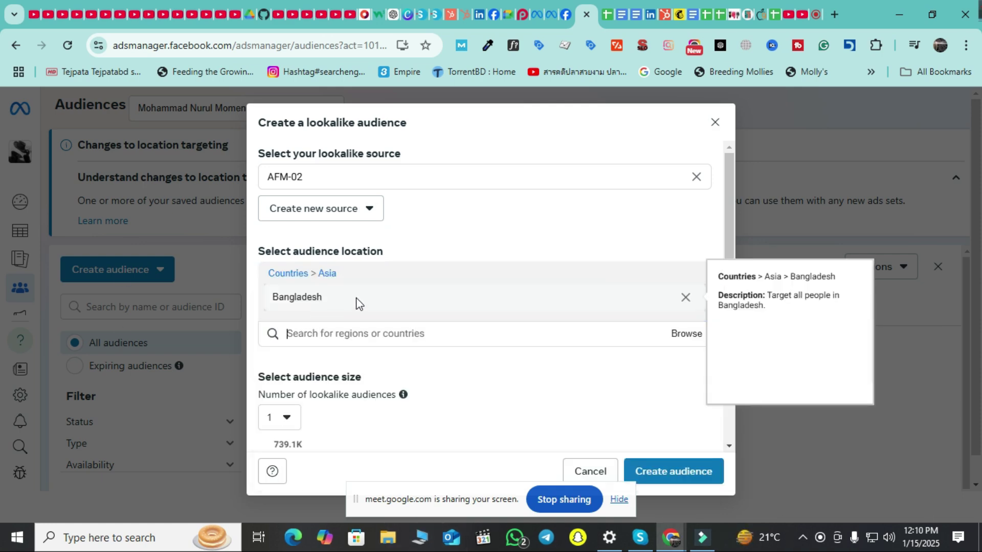
# Step: Try audience sizes of 2% and 3% for the lookalike audience and return the size to 1%
pyautogui.scroll(-1, 508, 357)
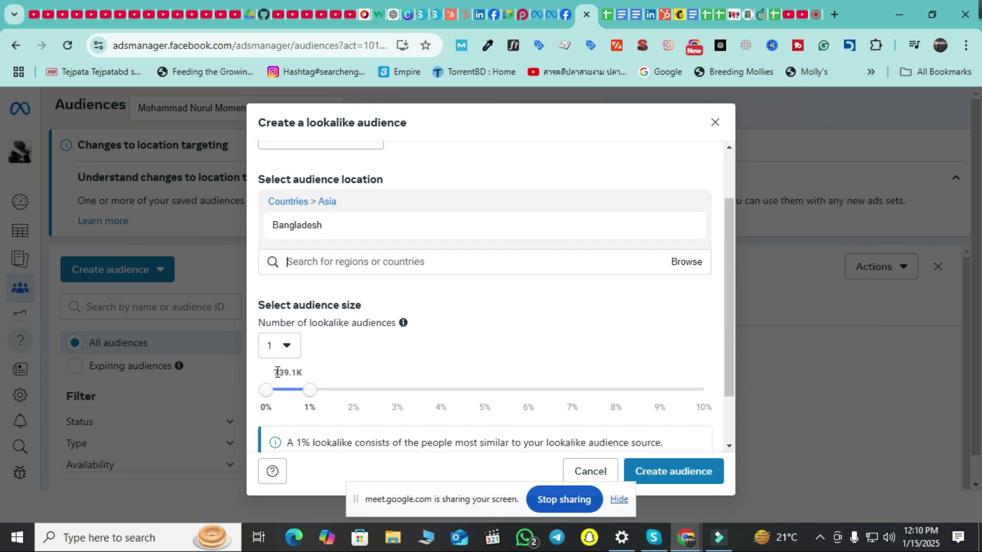
pyautogui.moveTo(275, 372); pyautogui.dragTo(284, 373)
pyautogui.click(378, 353)
pyautogui.moveTo(307, 395); pyautogui.dragTo(360, 388)
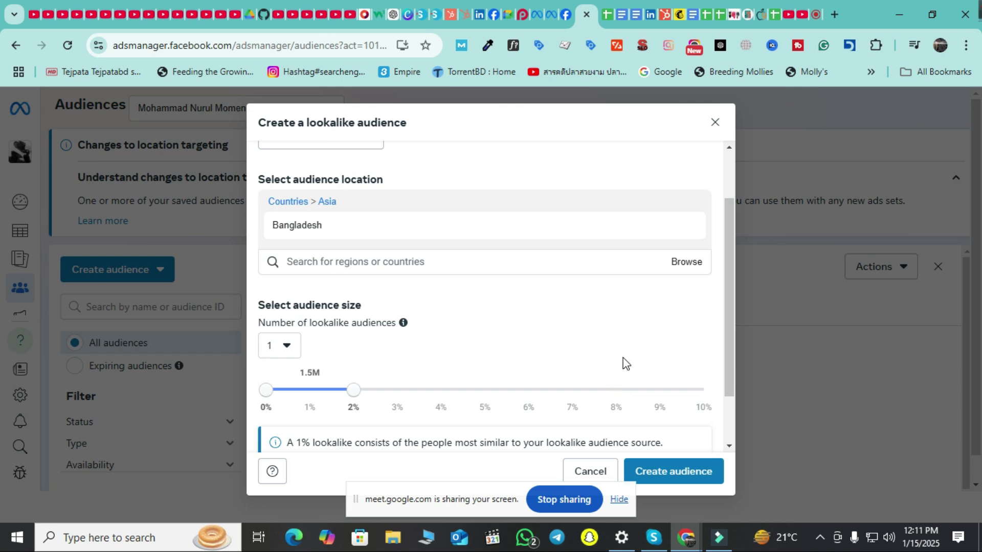
pyautogui.scroll(-1, 624, 361)
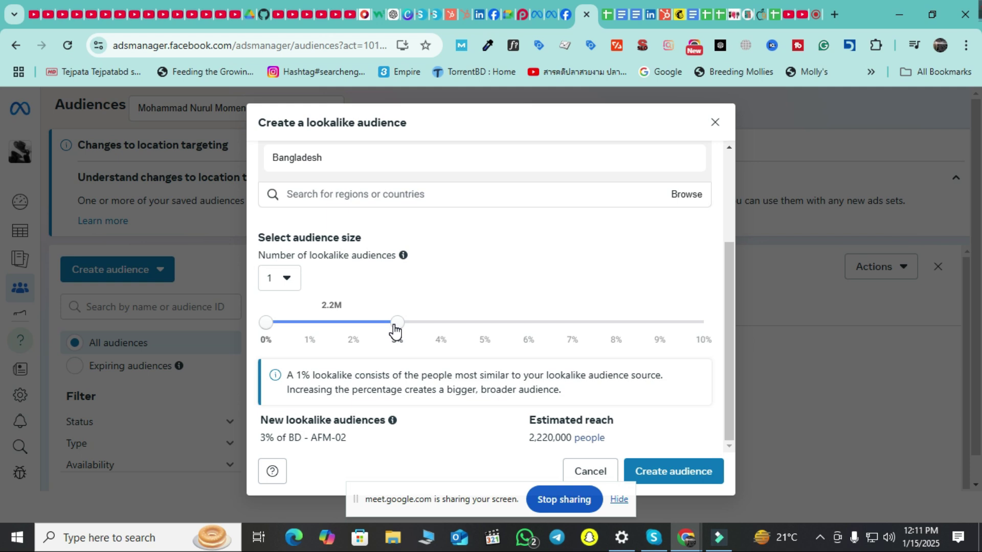
pyautogui.moveTo(395, 331); pyautogui.dragTo(309, 331)
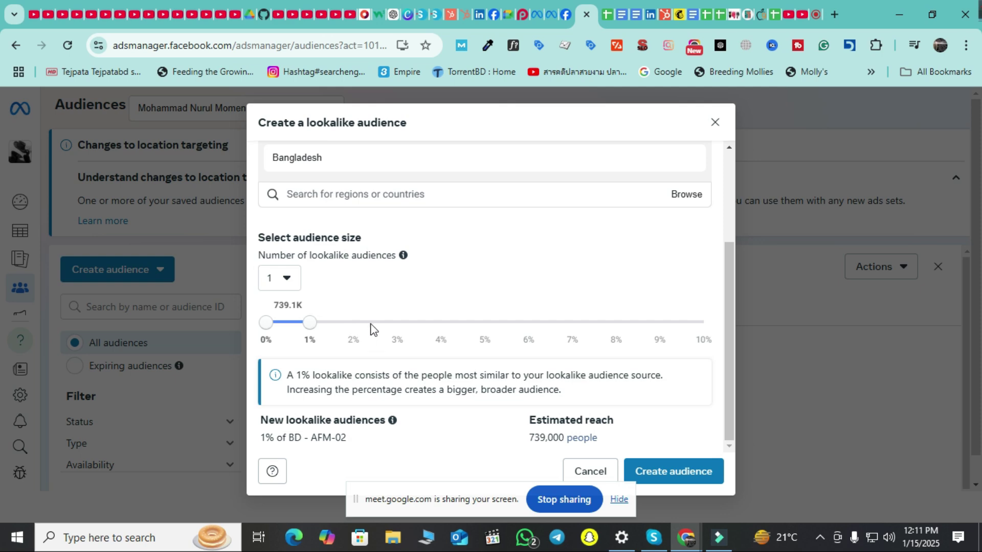
# Step: Review the source, location and size settings and create the 1% Bangladesh lookalike audience from AFM-02
pyautogui.scroll(3, 404, 313)
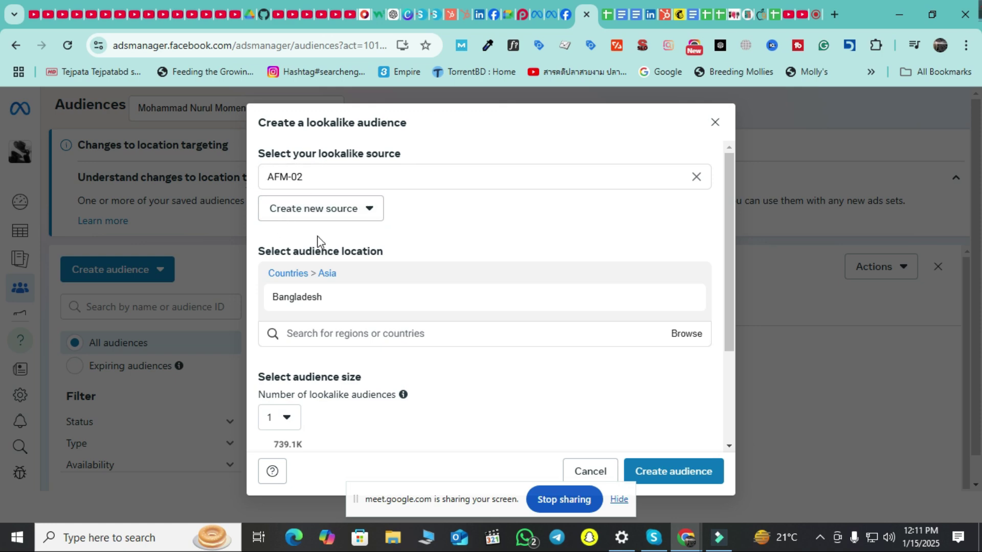
pyautogui.scroll(-3, 412, 236)
pyautogui.scroll(2, 434, 236)
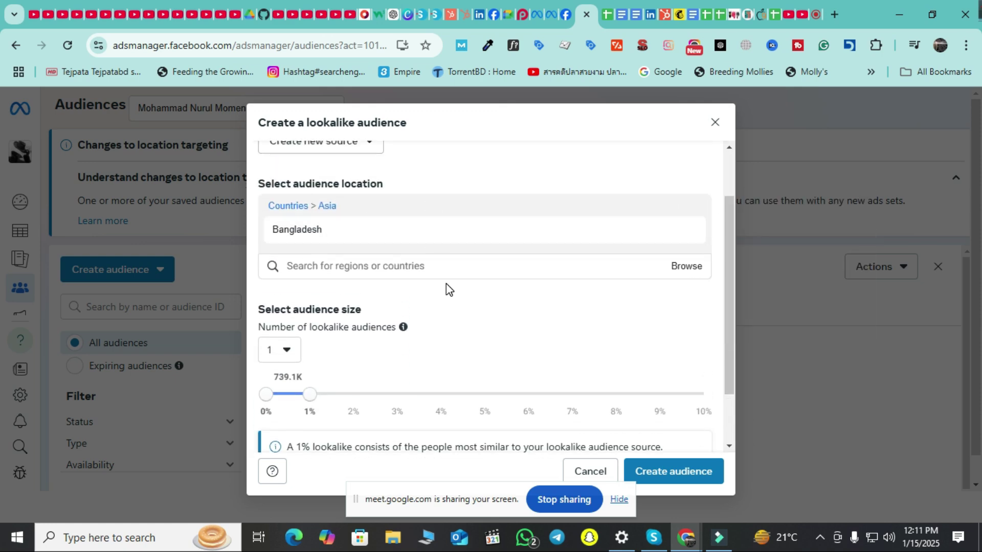
pyautogui.scroll(-2, 445, 283)
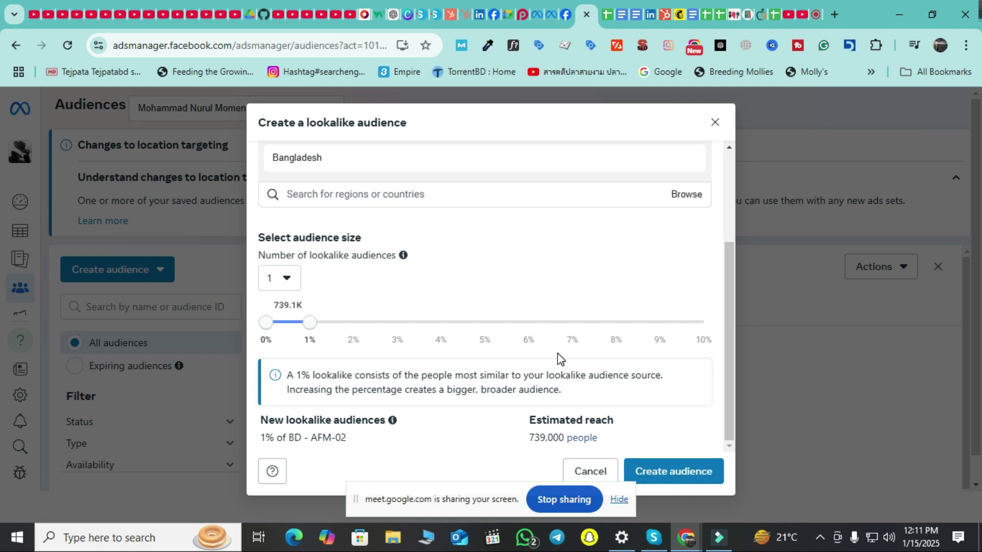
pyautogui.scroll(3, 561, 360)
pyautogui.scroll(-3, 563, 361)
pyautogui.moveTo(263, 438); pyautogui.dragTo(352, 443)
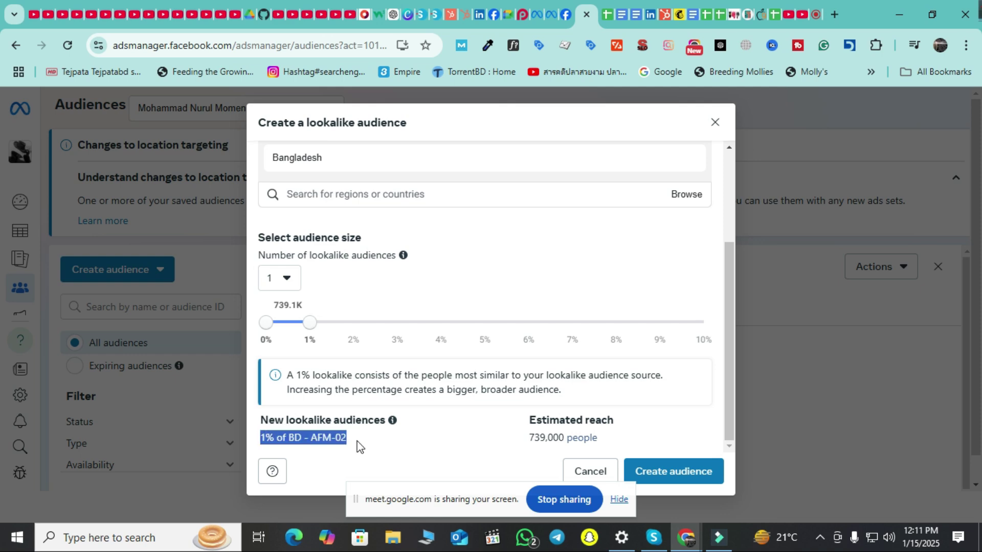
pyautogui.click(677, 472)
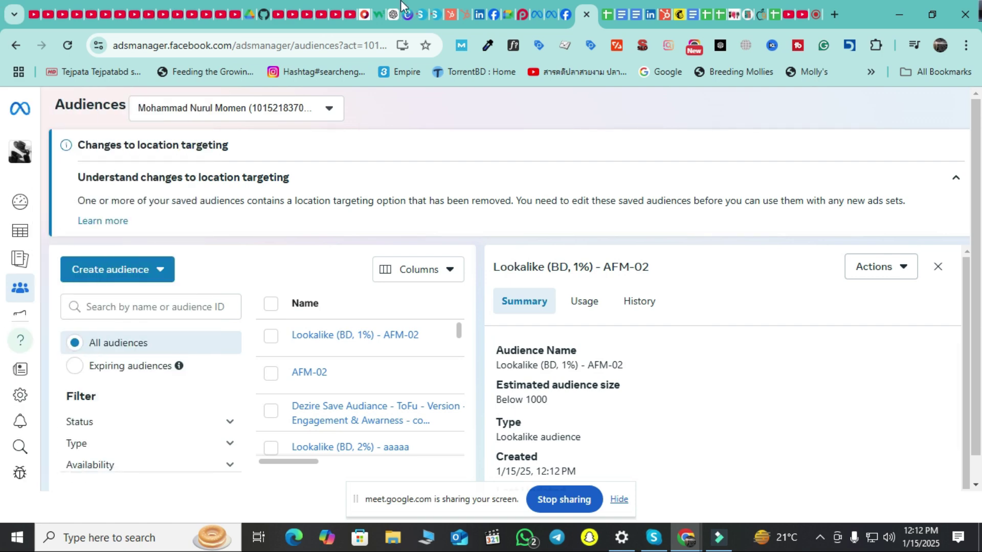
# Step: Switch to the New Engagement Ad Set editor and check which lookalike audiences are available for exclusion
pyautogui.click(556, 11)
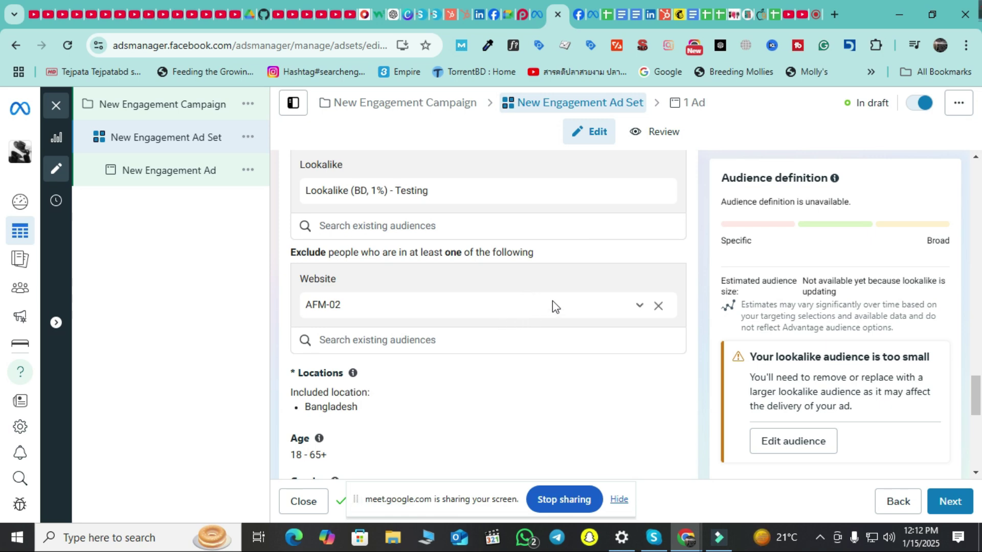
pyautogui.click(483, 342)
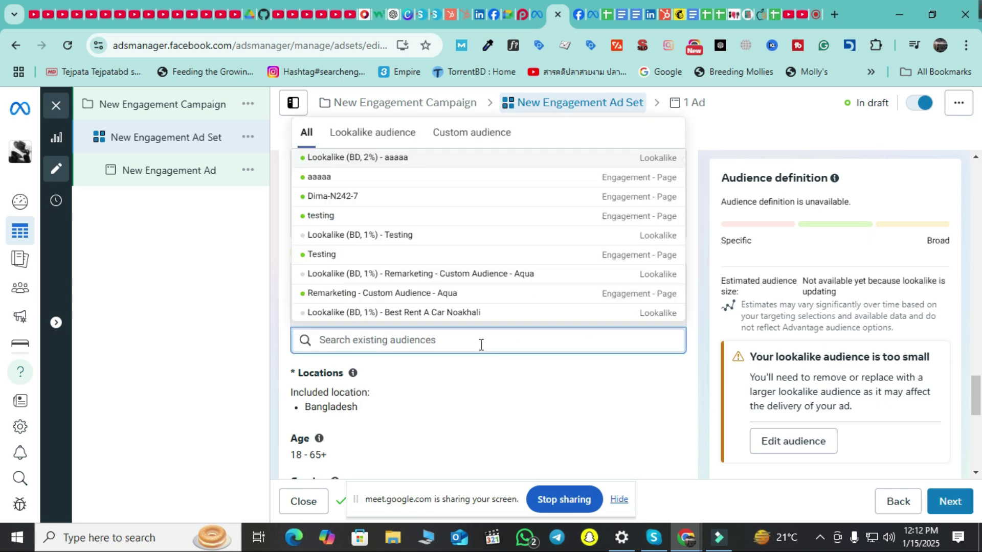
pyautogui.moveTo(386, 158)
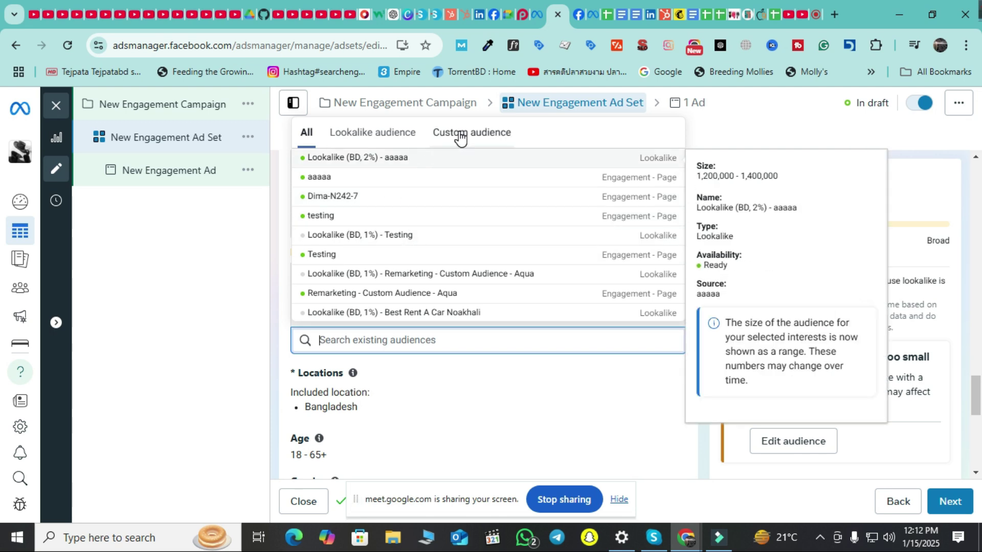
pyautogui.click(367, 133)
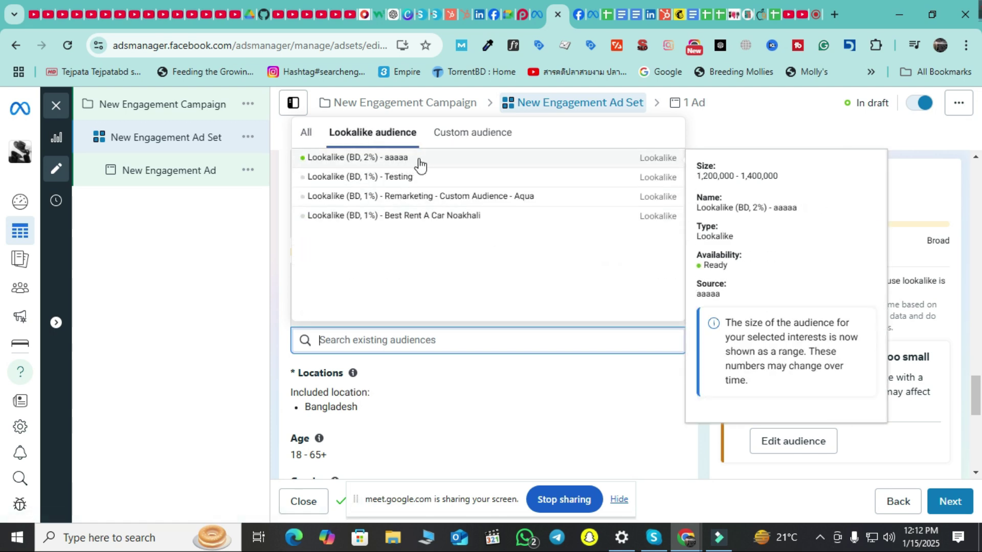
pyautogui.click(176, 312)
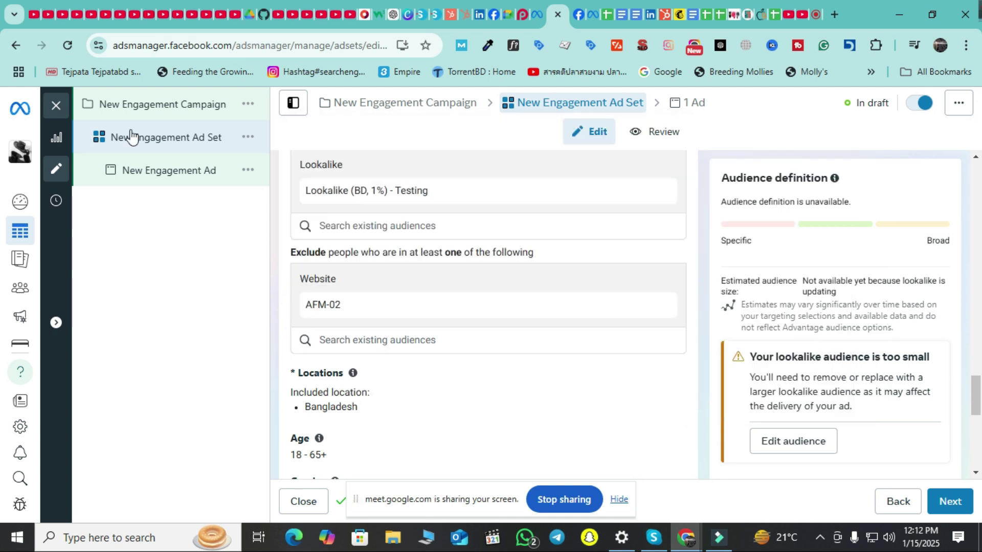
# Step: Reload the New Engagement Ad Set page and return to its custom audiences section
pyautogui.click(72, 43)
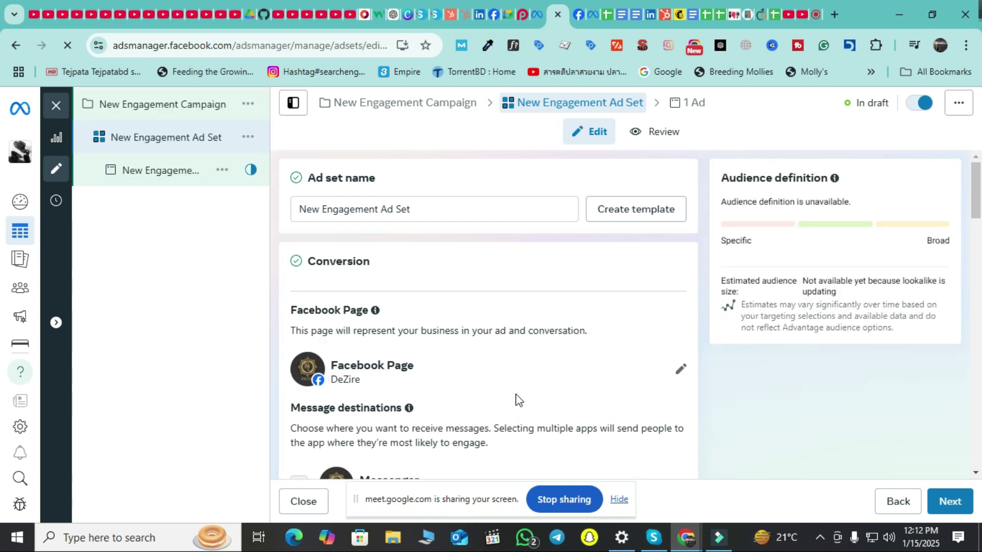
pyautogui.scroll(-5, 521, 386)
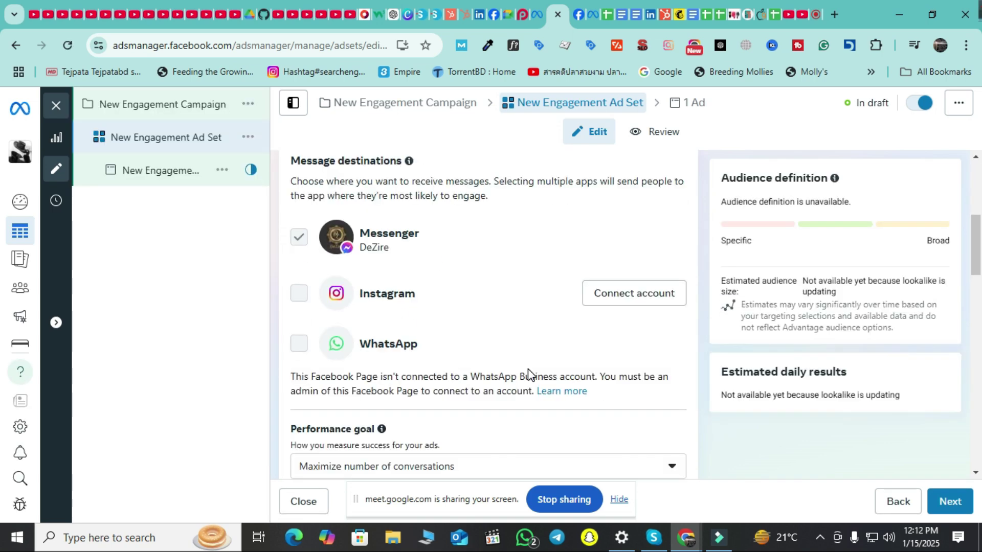
pyautogui.scroll(-4, 526, 375)
pyautogui.scroll(-4, 522, 374)
pyautogui.scroll(-3, 521, 375)
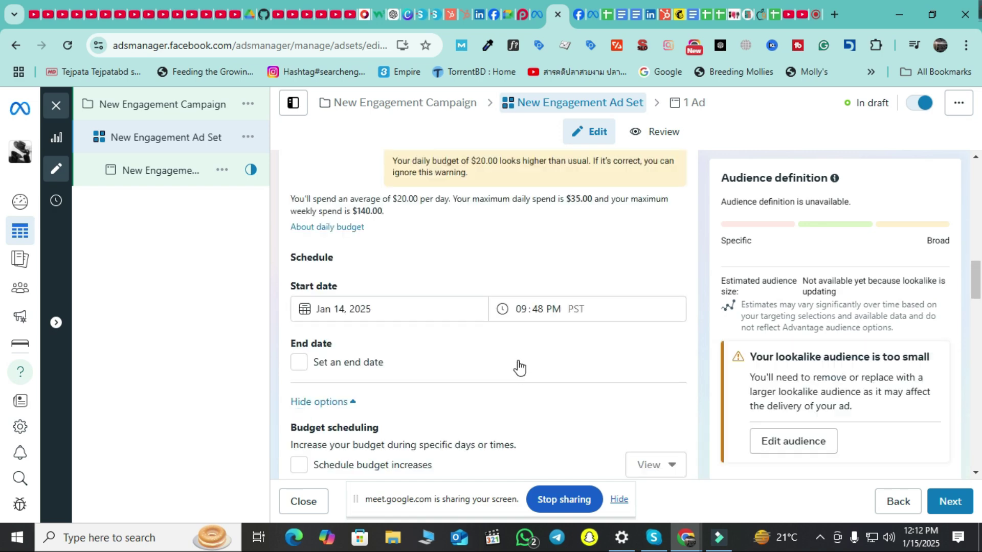
pyautogui.scroll(-5, 521, 371)
pyautogui.scroll(-10, 520, 361)
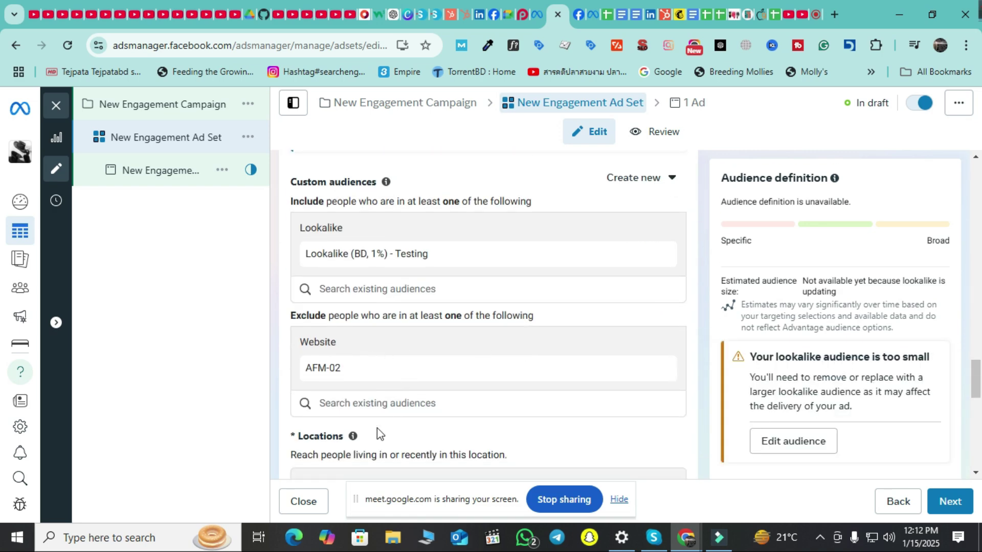
# Step: Remove the Lookalike (BD, 1%) - Testing audience from the ad set's included custom audiences
pyautogui.click(417, 406)
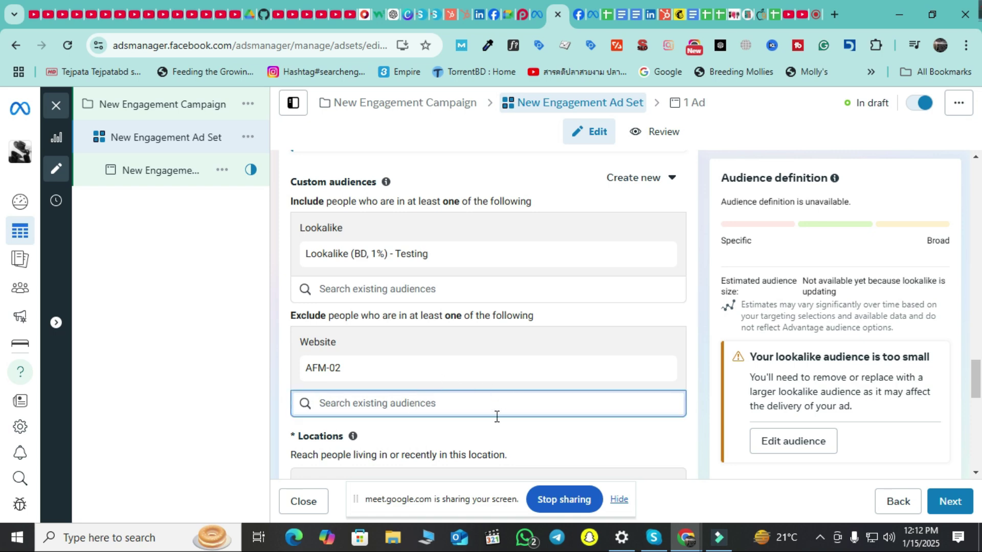
pyautogui.click(160, 354)
pyautogui.click(639, 254)
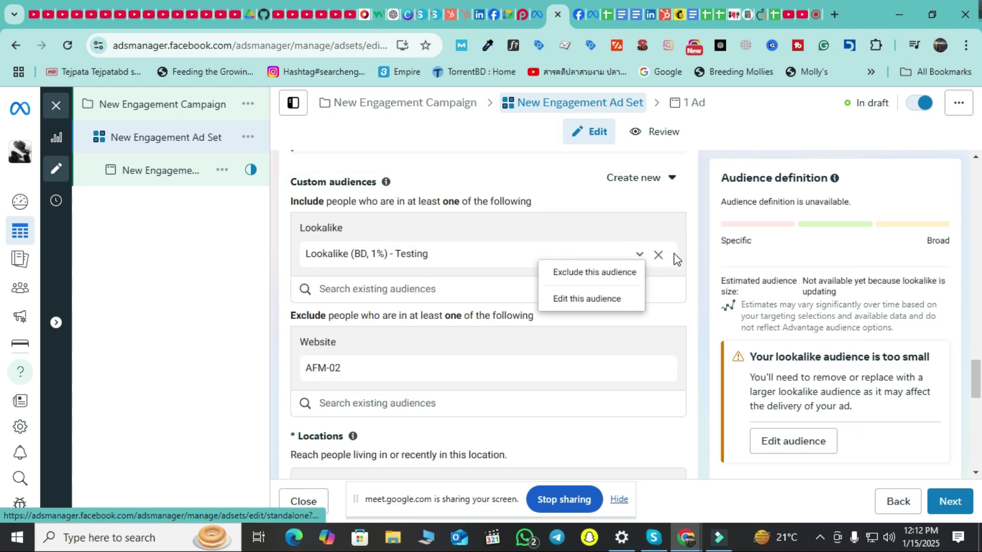
pyautogui.click(658, 256)
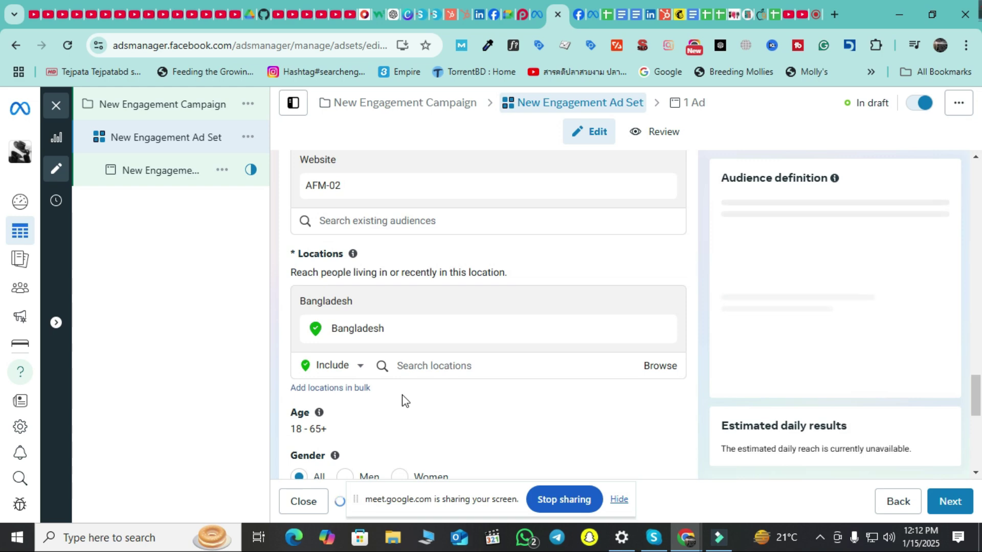
# Step: Add the Lookalike (BD, 1%) - AFM-02 audience to the ad set's excluded custom audiences
pyautogui.click(358, 221)
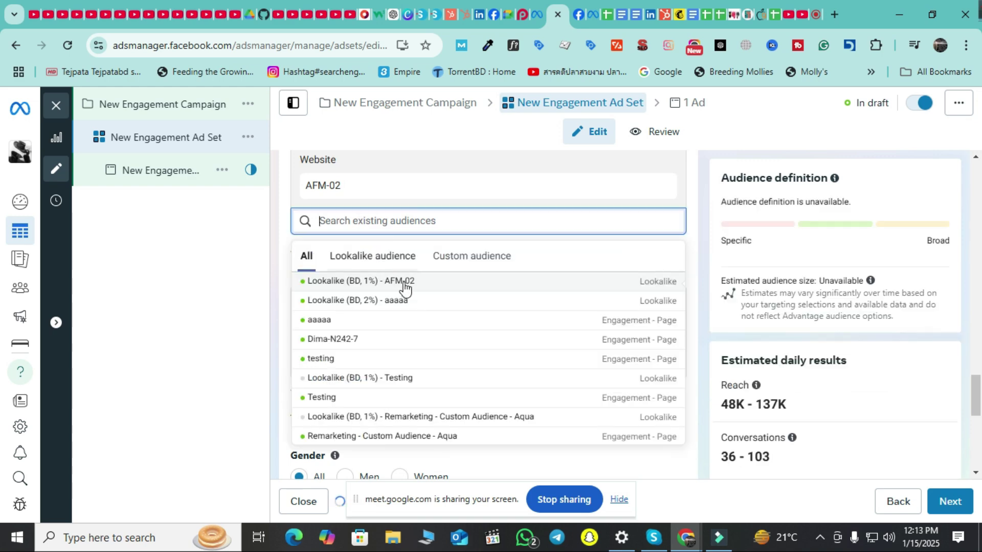
pyautogui.click(383, 257)
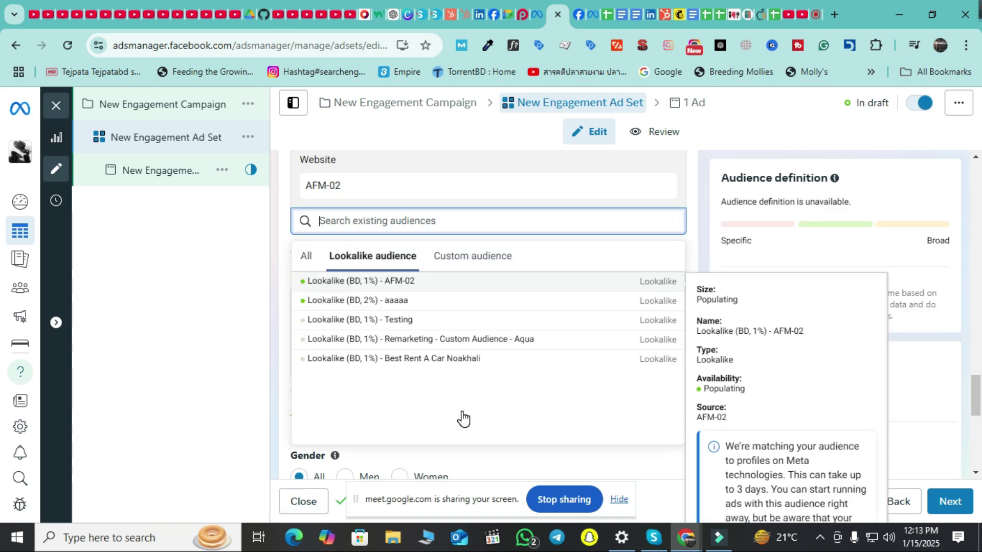
pyautogui.click(408, 285)
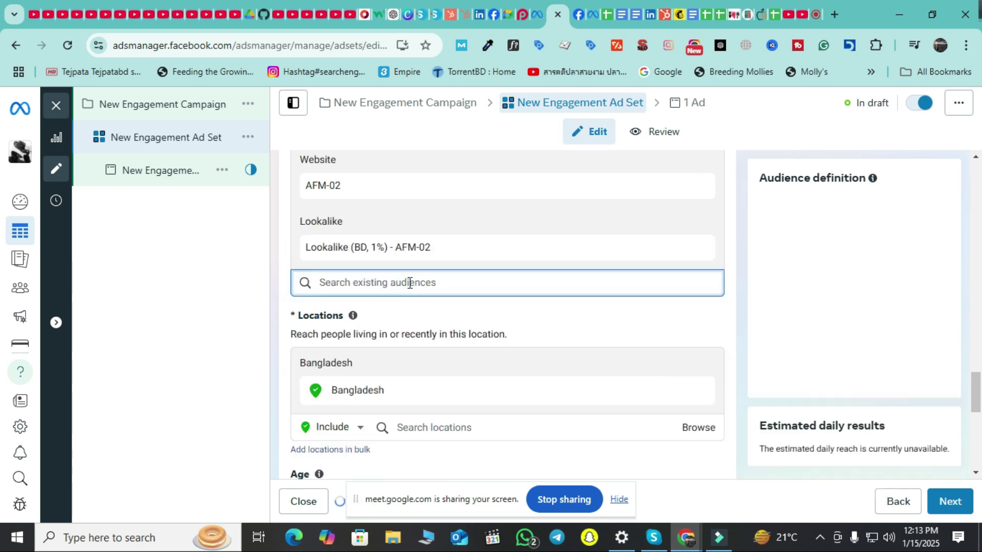
pyautogui.click(211, 355)
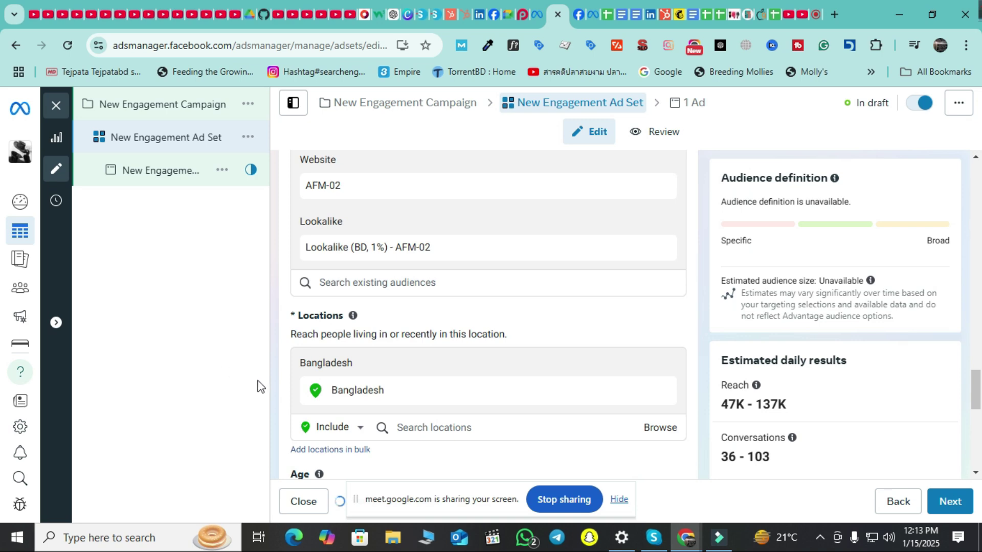
# Step: Set the ad set's daily budget to $2.00 and check the estimated daily reach and conversations
pyautogui.scroll(10, 823, 359)
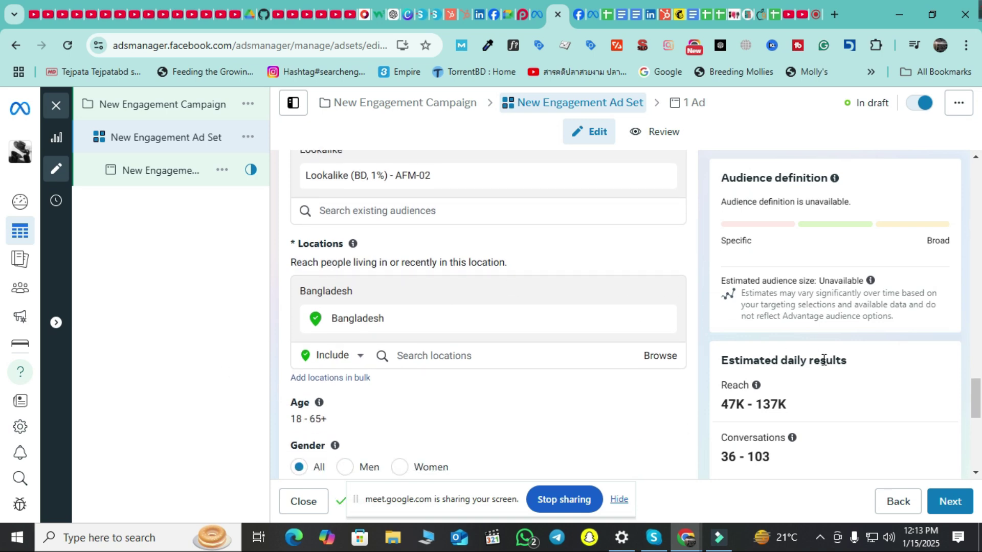
pyautogui.scroll(-8, 867, 378)
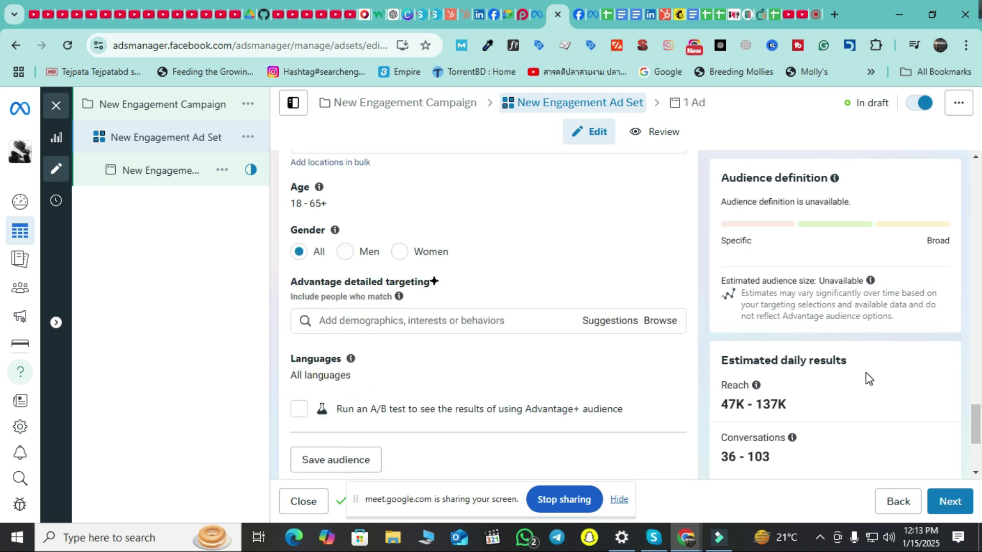
pyautogui.scroll(9, 874, 379)
pyautogui.scroll(5, 875, 379)
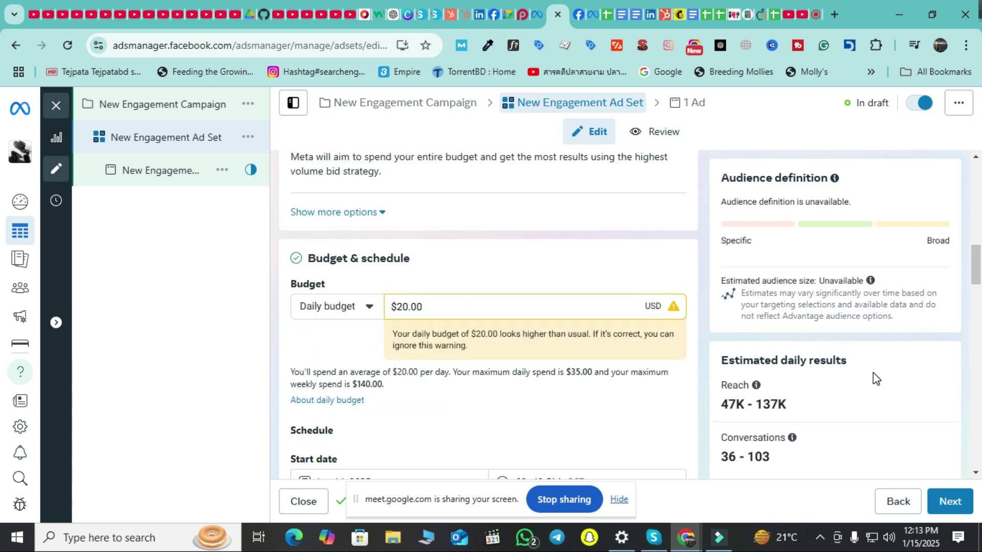
pyautogui.scroll(-15, 872, 379)
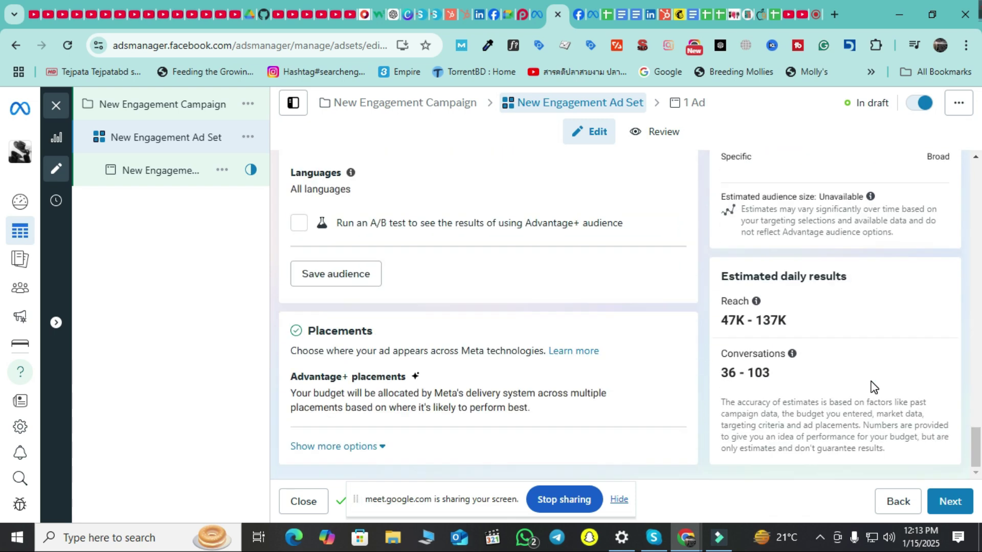
pyautogui.scroll(10, 368, 390)
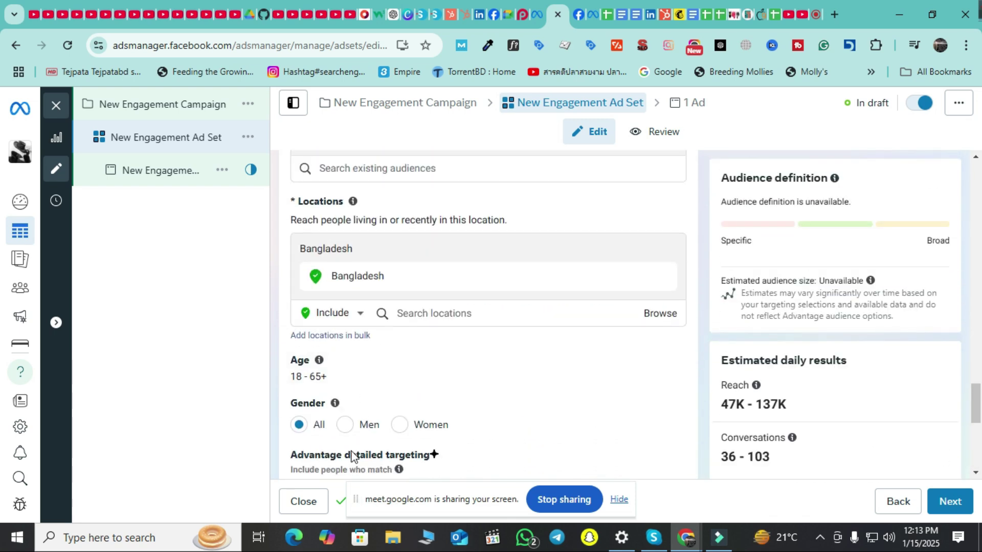
pyautogui.scroll(5, 335, 442)
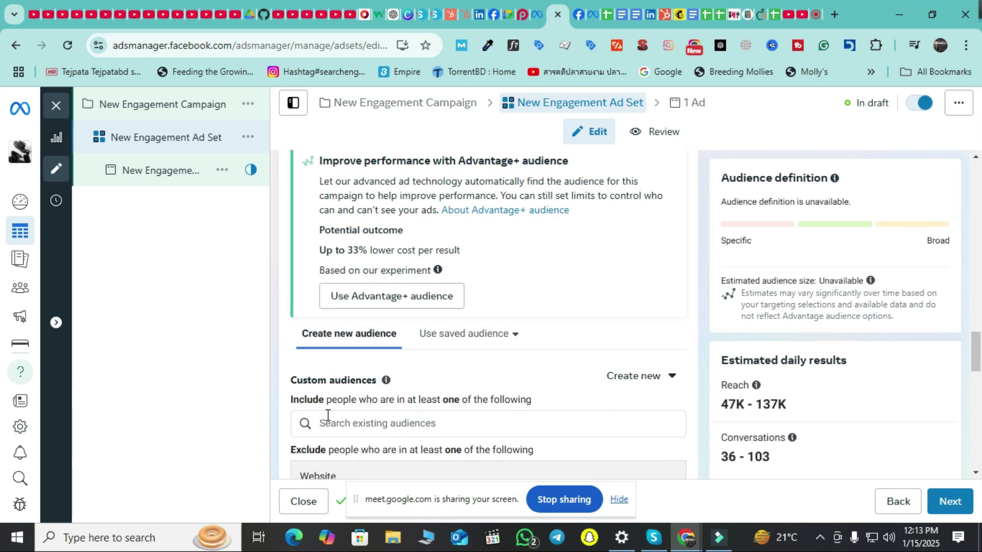
pyautogui.scroll(8, 373, 412)
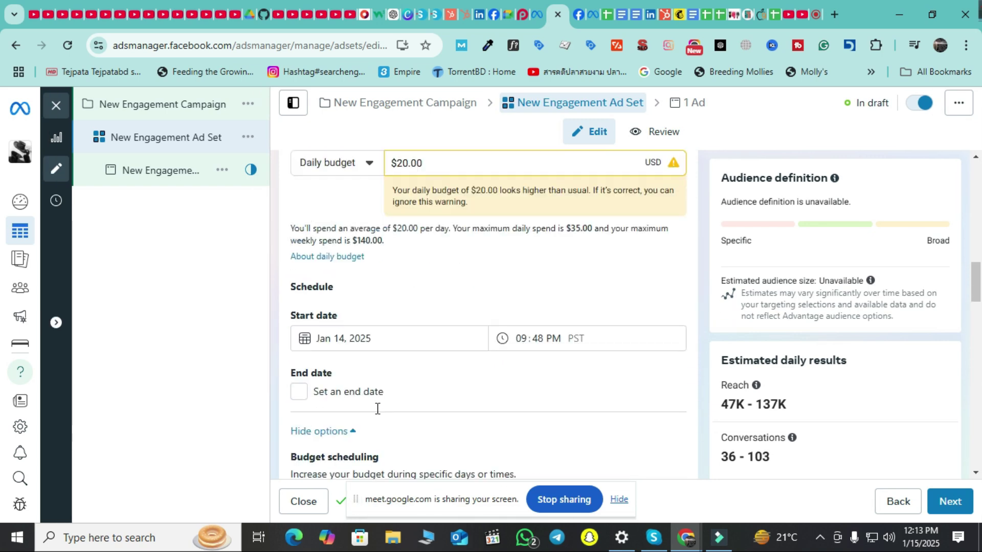
pyautogui.moveTo(410, 307); pyautogui.dragTo(404, 307)
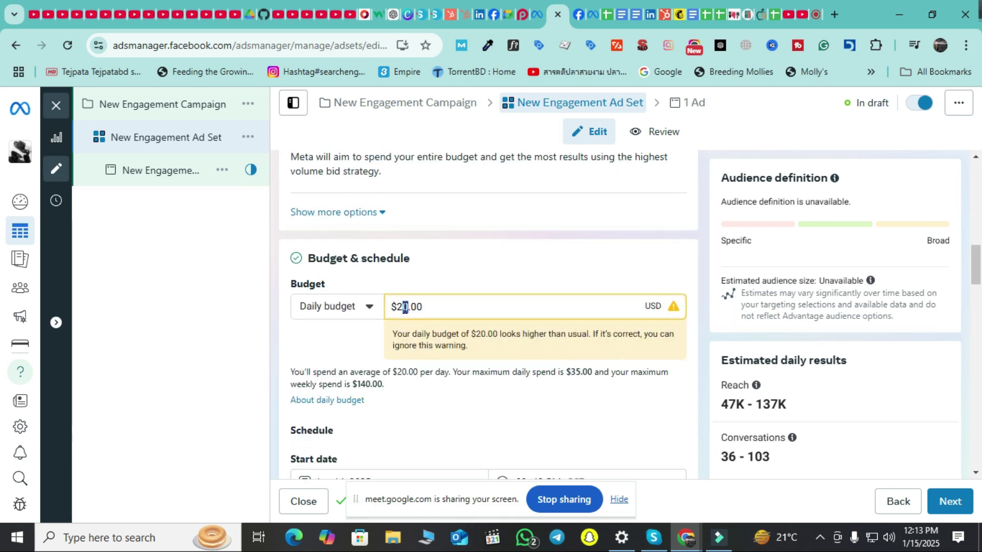
pyautogui.write('2')
pyautogui.press('BackSpace')
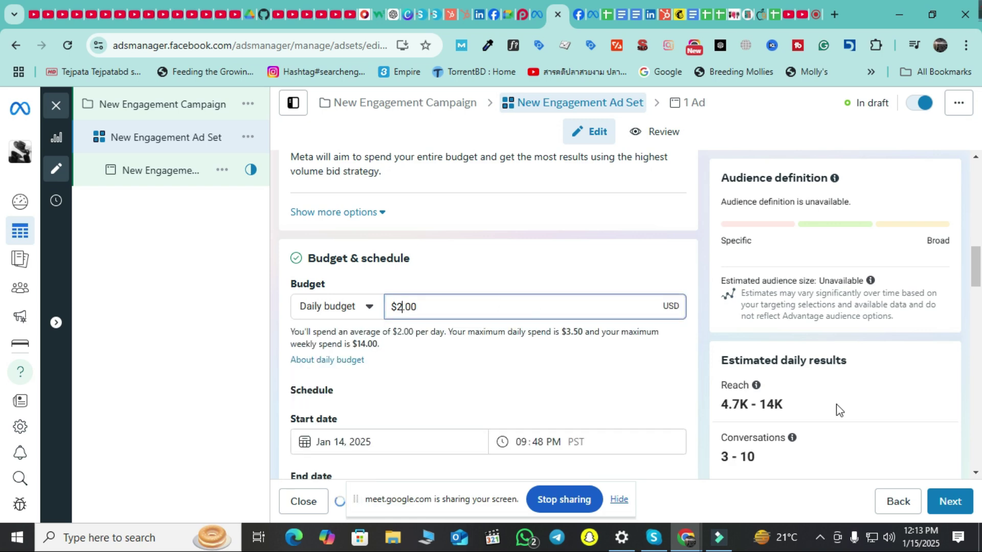
pyautogui.moveTo(783, 436)
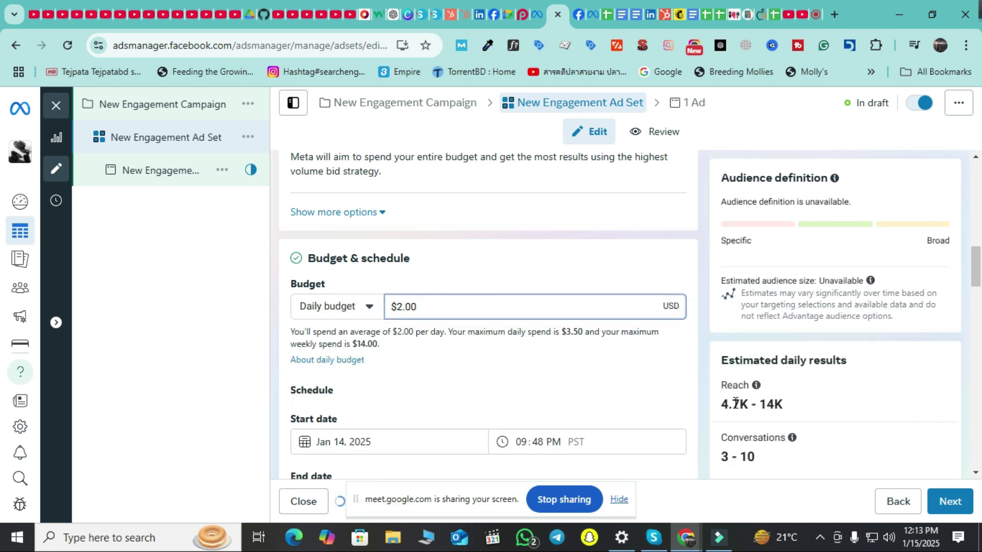